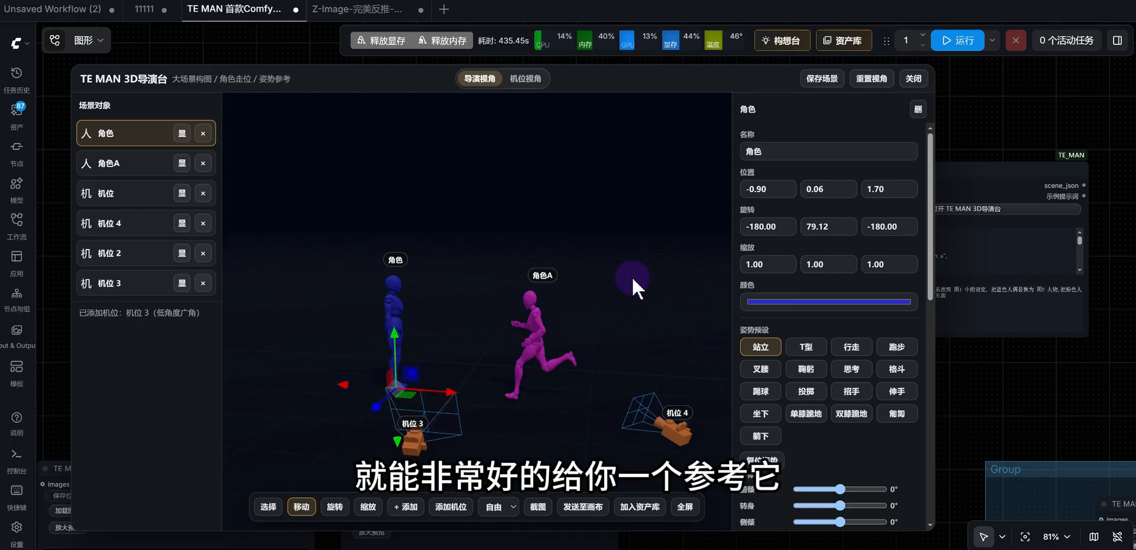
Examine the existing two-character, four-camera scene from several angles and close the 3D director window.
{"action": "left_click_drag", "start_coordinate": [630, 306], "coordinate": [651, 314]}
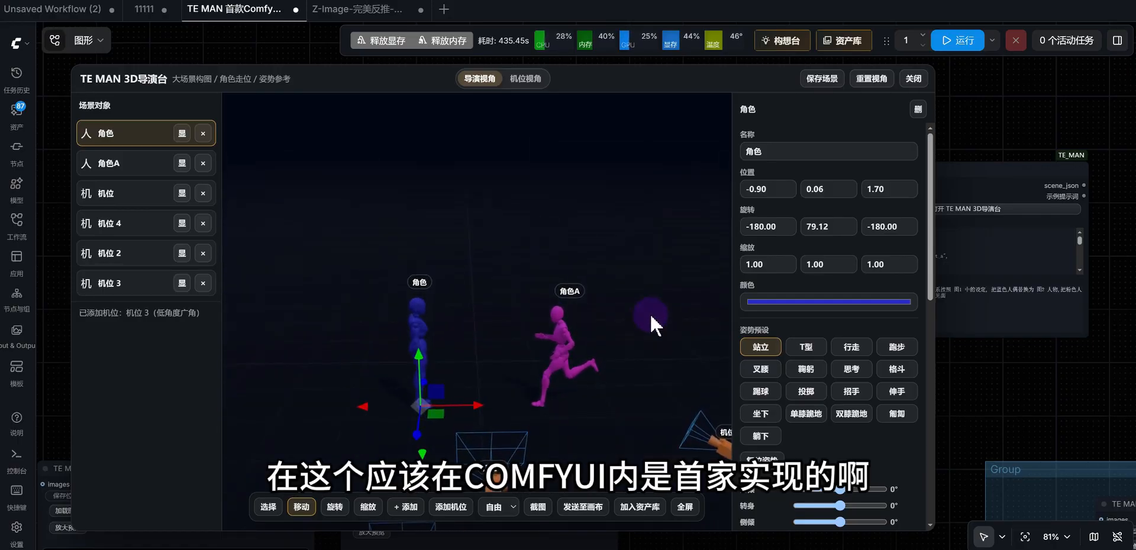
{"action": "left_click_drag", "start_coordinate": [643, 359], "coordinate": [466, 236]}
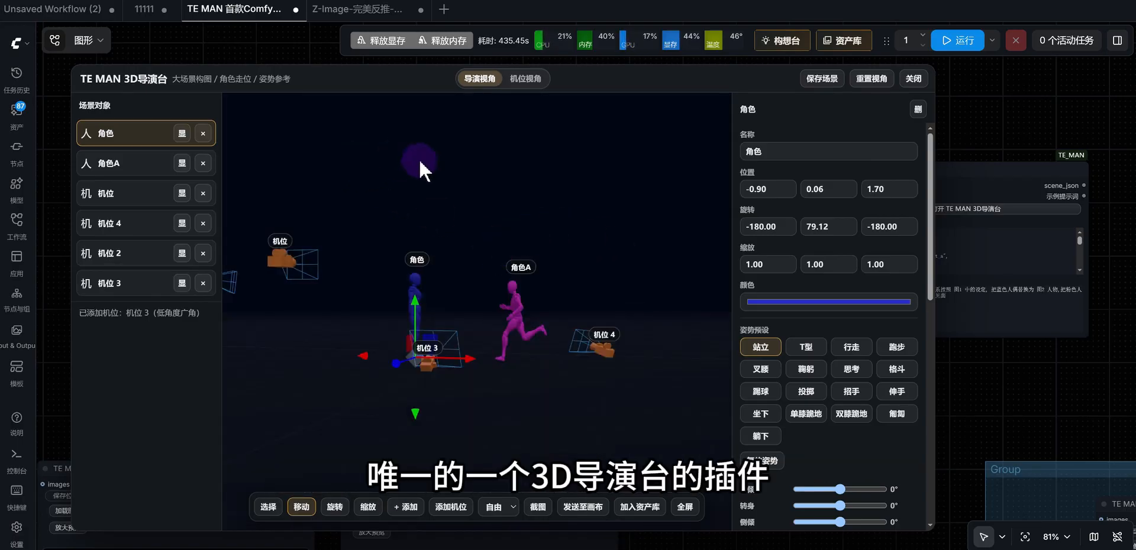
{"action": "left_click_drag", "start_coordinate": [649, 281], "coordinate": [298, 99]}
{"action": "left_click_drag", "start_coordinate": [491, 206], "coordinate": [571, 365]}
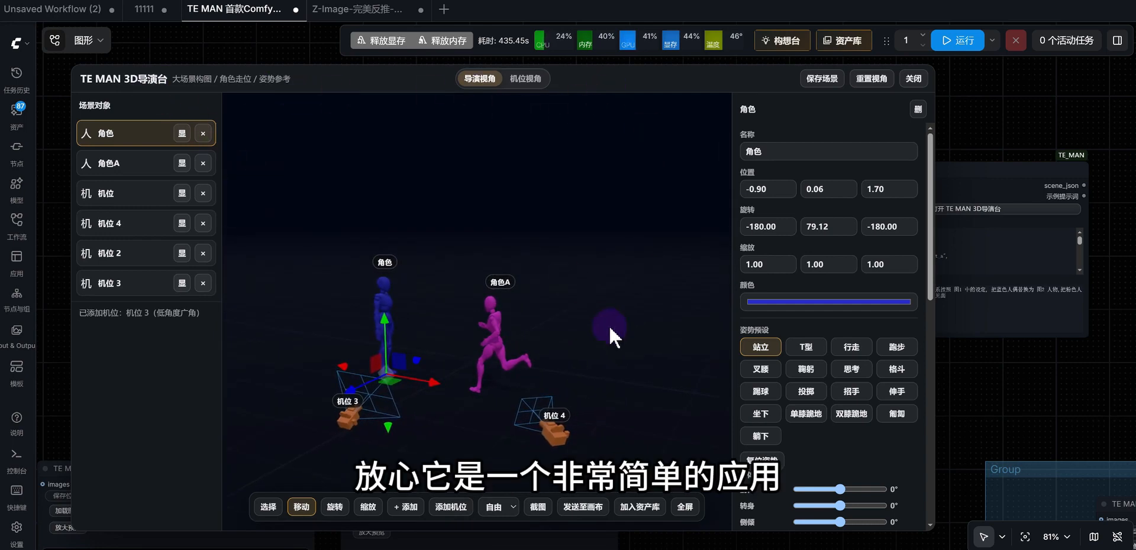
{"action": "left_click", "coordinate": [913, 79]}
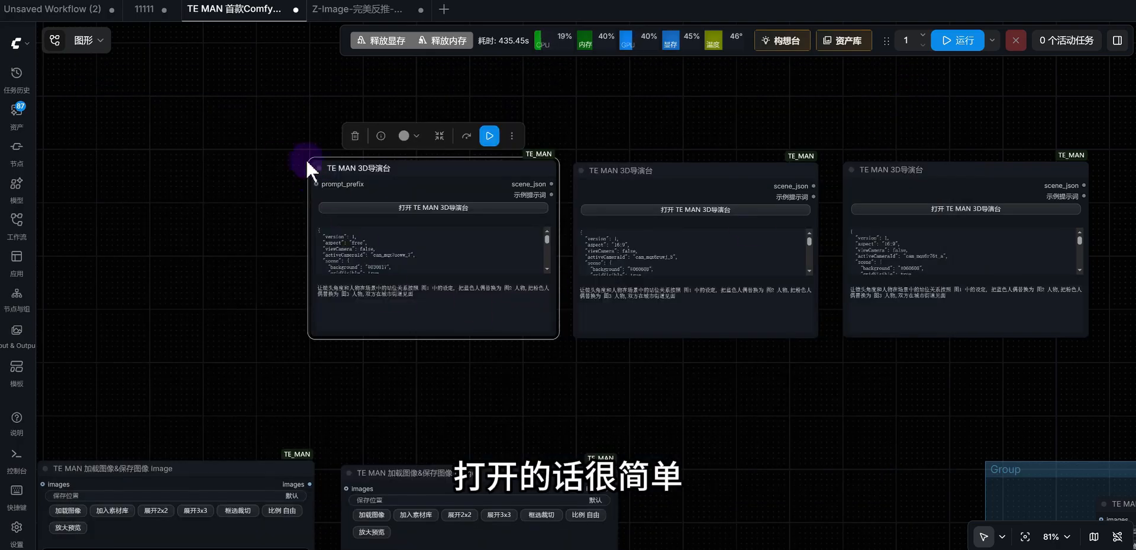
Search the node library for "te man 3d" and place a TE MAN 3D导演台 node in front of the existing director nodes.
{"action": "left_click_drag", "start_coordinate": [171, 195], "coordinate": [476, 190]}
{"action": "scroll", "coordinate": [477, 190], "scroll_direction": "down", "scroll_amount": 6}
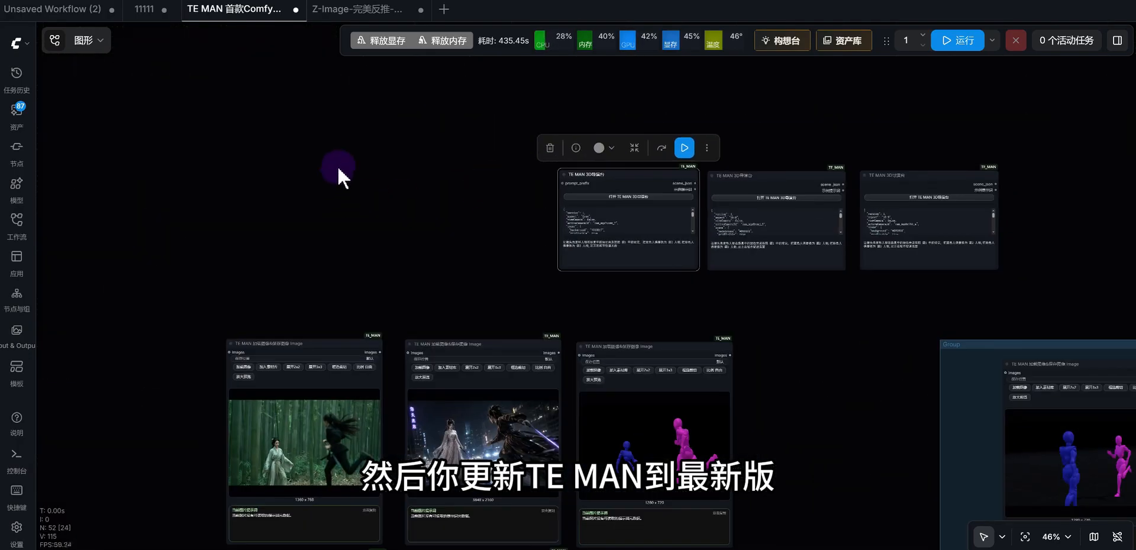
{"action": "double_click", "coordinate": [343, 159]}
{"action": "type", "text": "te"}
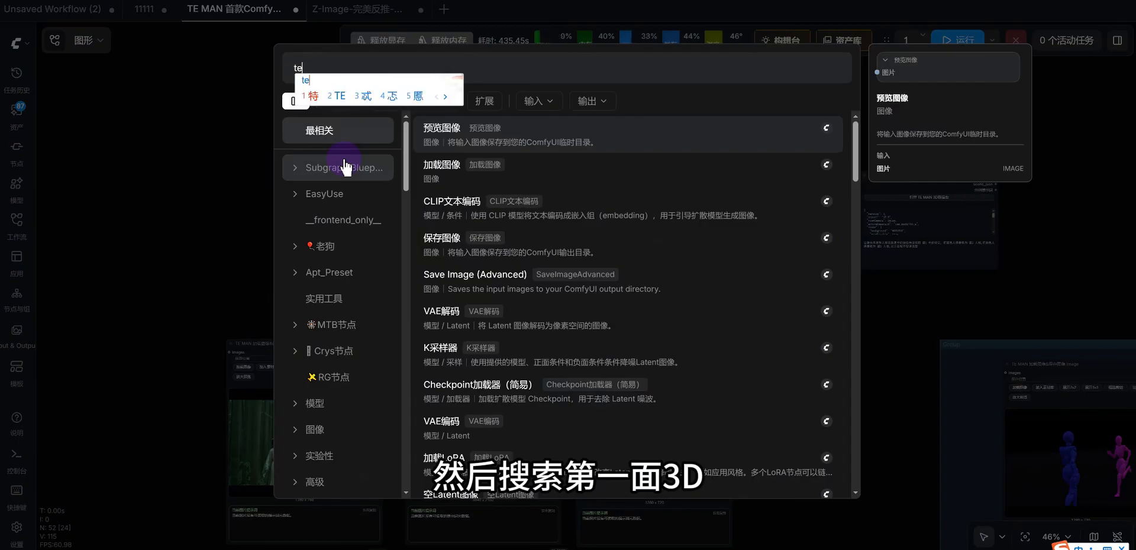
{"action": "type", "text": " man 3ed"}
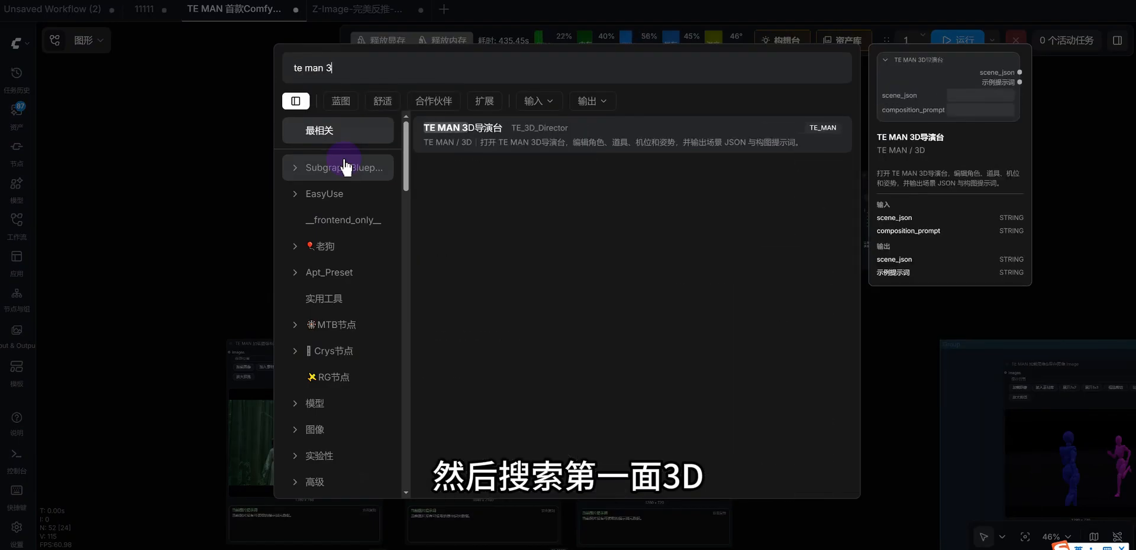
{"action": "key", "text": "BackSpace"}
{"action": "key", "text": "BackSpace"}
{"action": "type", "text": "d"}
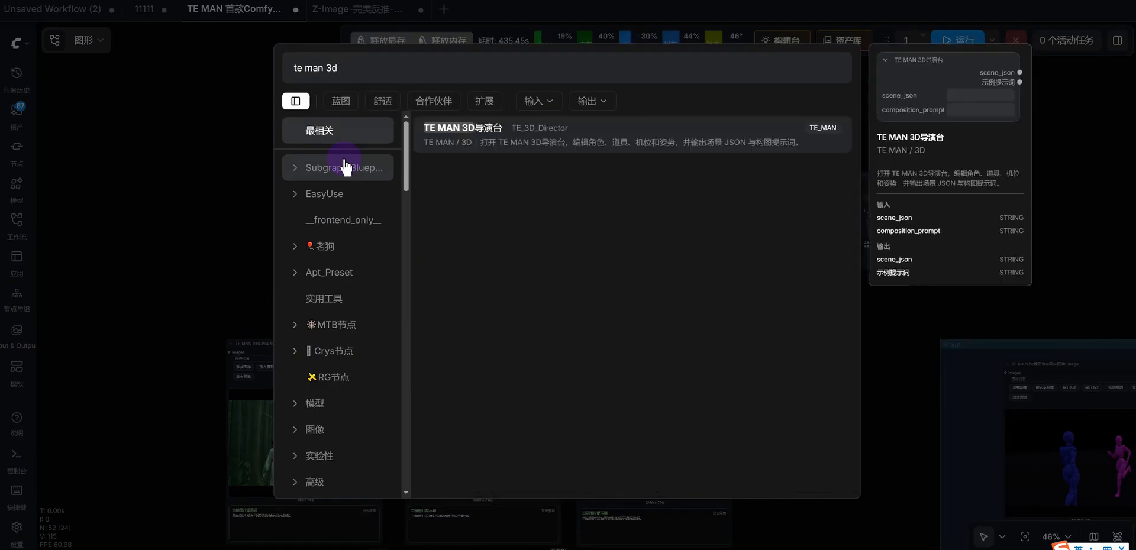
{"action": "left_click", "coordinate": [532, 137]}
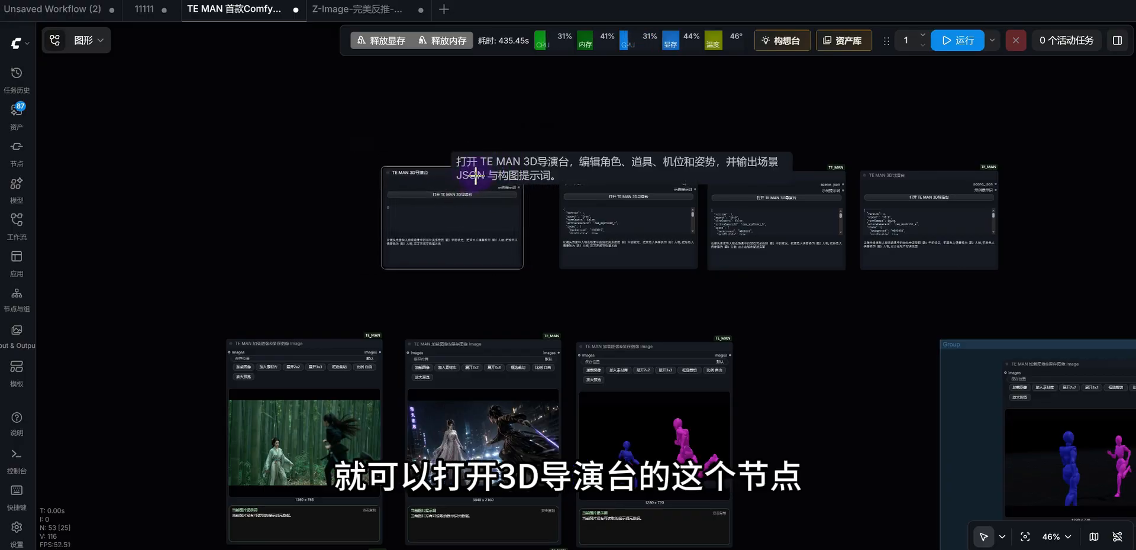
{"action": "left_click", "coordinate": [468, 209]}
Open the 3D director from the newly placed TE MAN 3D导演台 node and view its default scene.
{"action": "scroll", "coordinate": [467, 208], "scroll_direction": "up", "scroll_amount": 2}
{"action": "scroll", "coordinate": [468, 208], "scroll_direction": "up", "scroll_amount": 5}
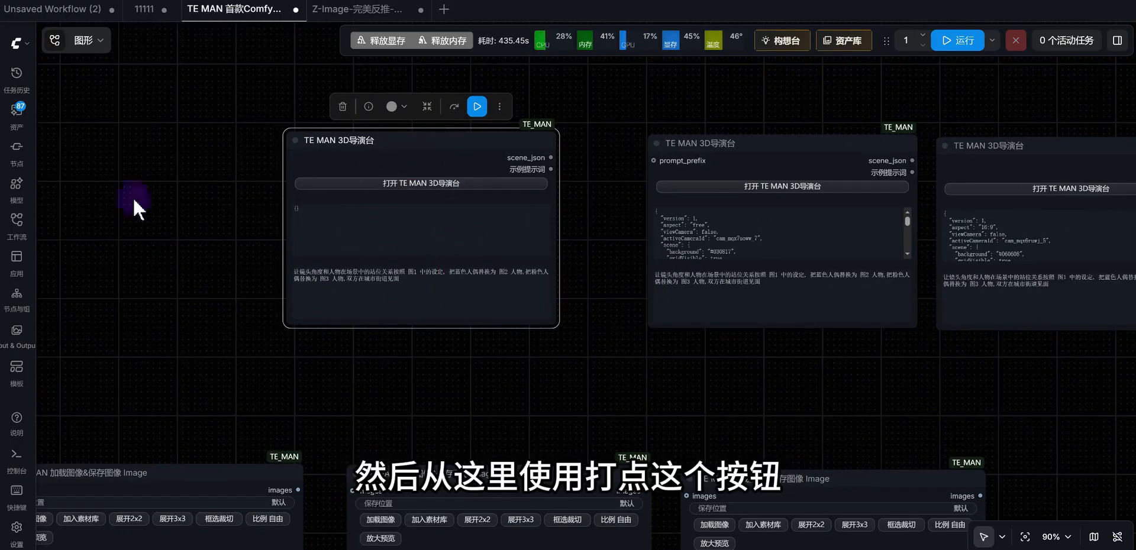
{"action": "left_click", "coordinate": [436, 184]}
{"action": "left_click_drag", "start_coordinate": [552, 291], "coordinate": [680, 343]}
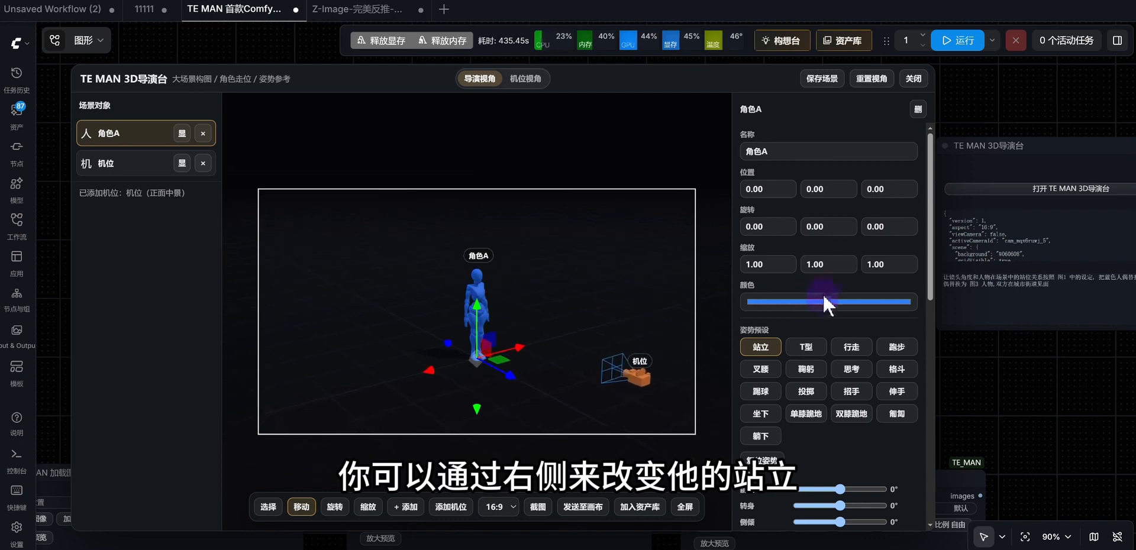
Try the T型, 行走, 跑步, 叉腰, 鞠躬, 思考 and 踢球 pose presets on 角色A.
{"action": "scroll", "coordinate": [837, 336], "scroll_direction": "down", "scroll_amount": 2}
{"action": "left_click", "coordinate": [820, 235]}
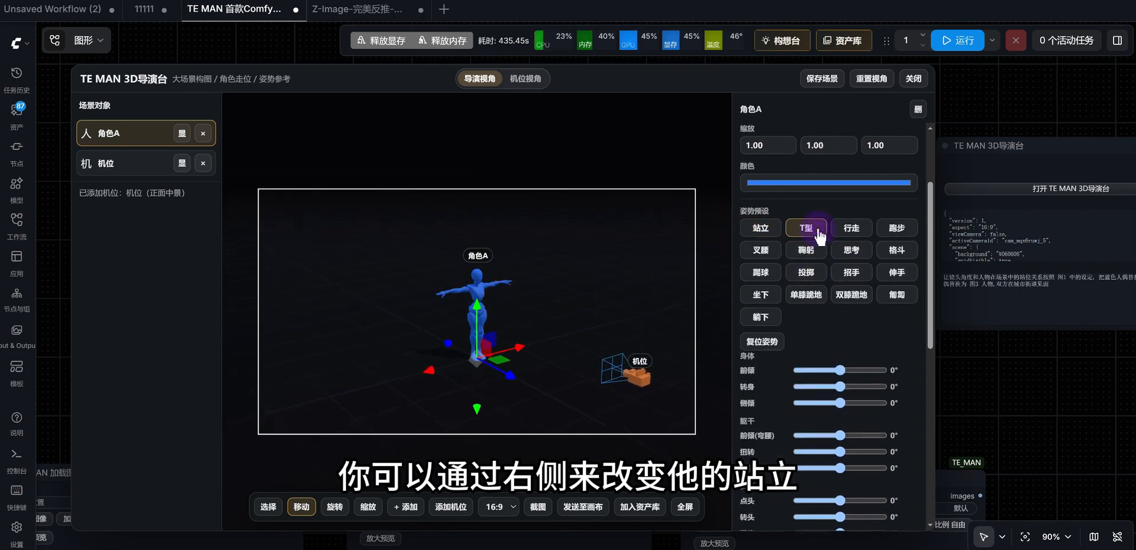
{"action": "left_click", "coordinate": [858, 233]}
{"action": "left_click", "coordinate": [895, 231]}
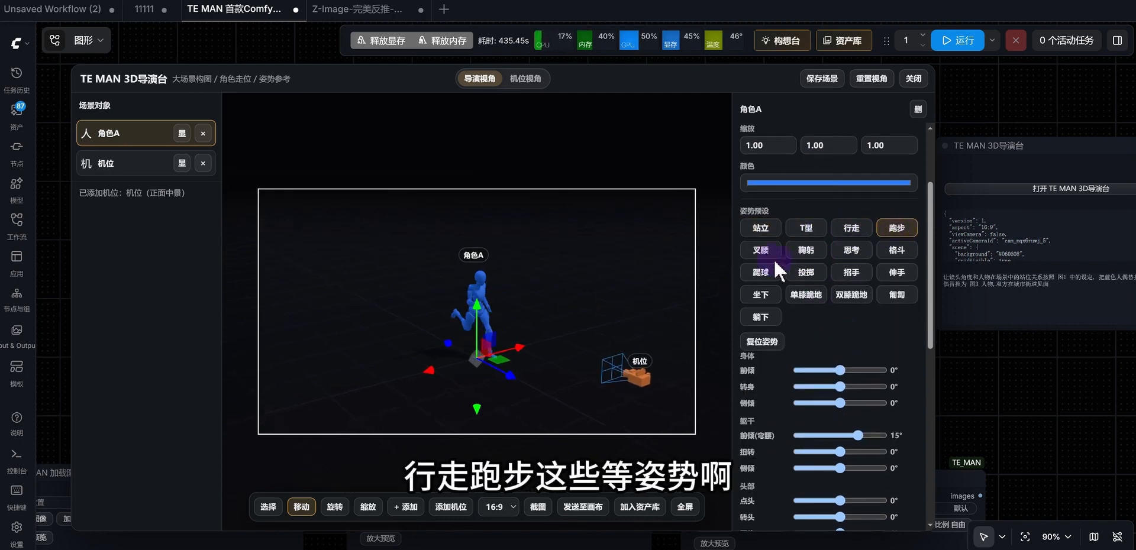
{"action": "left_click", "coordinate": [767, 253]}
{"action": "left_click", "coordinate": [807, 250]}
{"action": "left_click", "coordinate": [851, 251]}
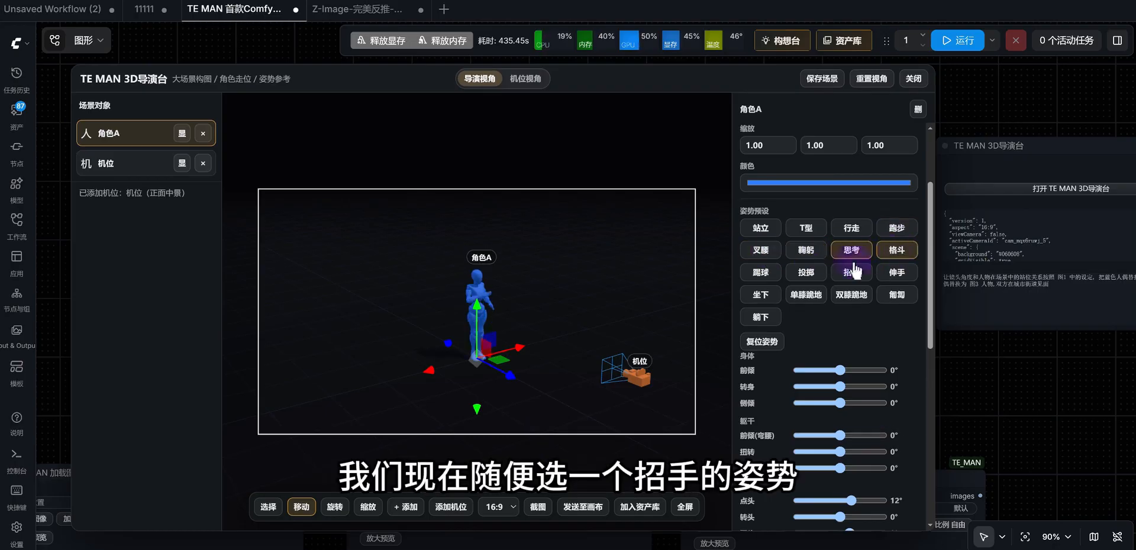
{"action": "left_click", "coordinate": [767, 276]}
Apply the 招手 pose preset to 角色A and check it from different angles.
{"action": "left_click", "coordinate": [852, 272]}
{"action": "left_click_drag", "start_coordinate": [479, 329], "coordinate": [598, 324]}
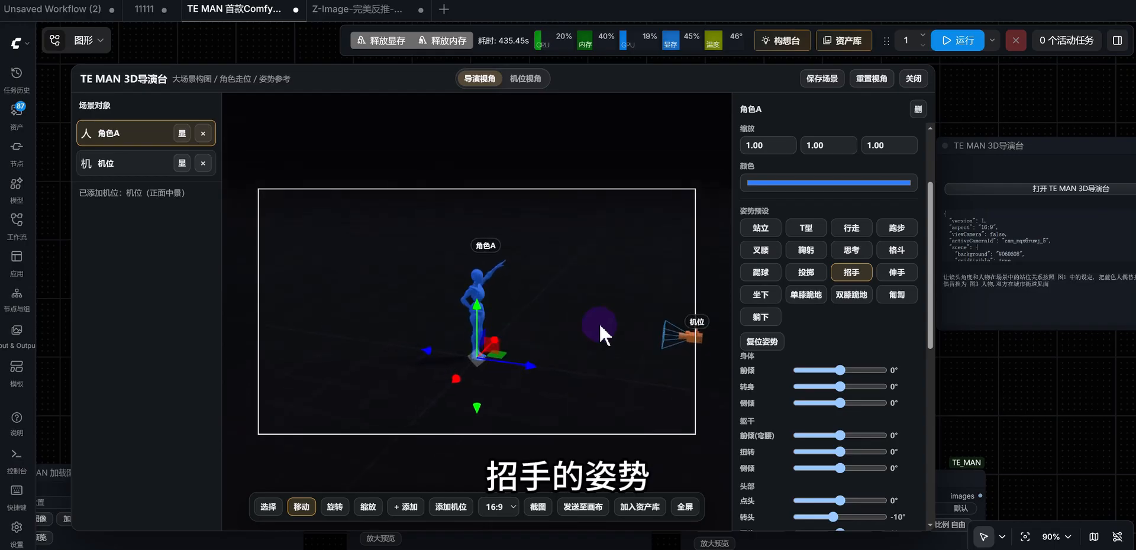
{"action": "left_click_drag", "start_coordinate": [472, 411], "coordinate": [516, 372]}
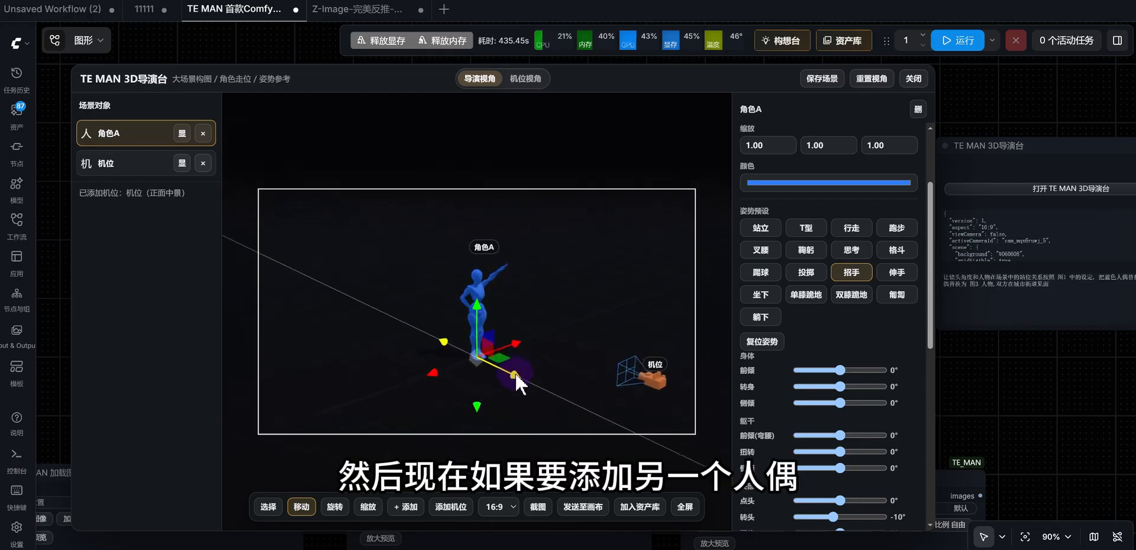
Add a female character body (女性人物素体) to the scene.
{"action": "left_click", "coordinate": [414, 507]}
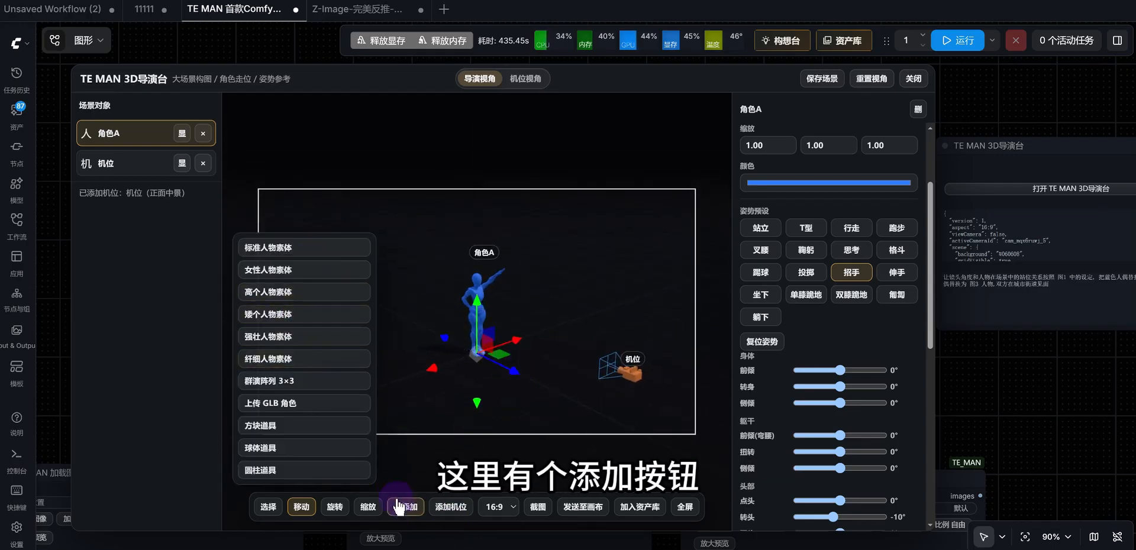
{"action": "left_click", "coordinate": [403, 506]}
{"action": "left_click", "coordinate": [411, 507]}
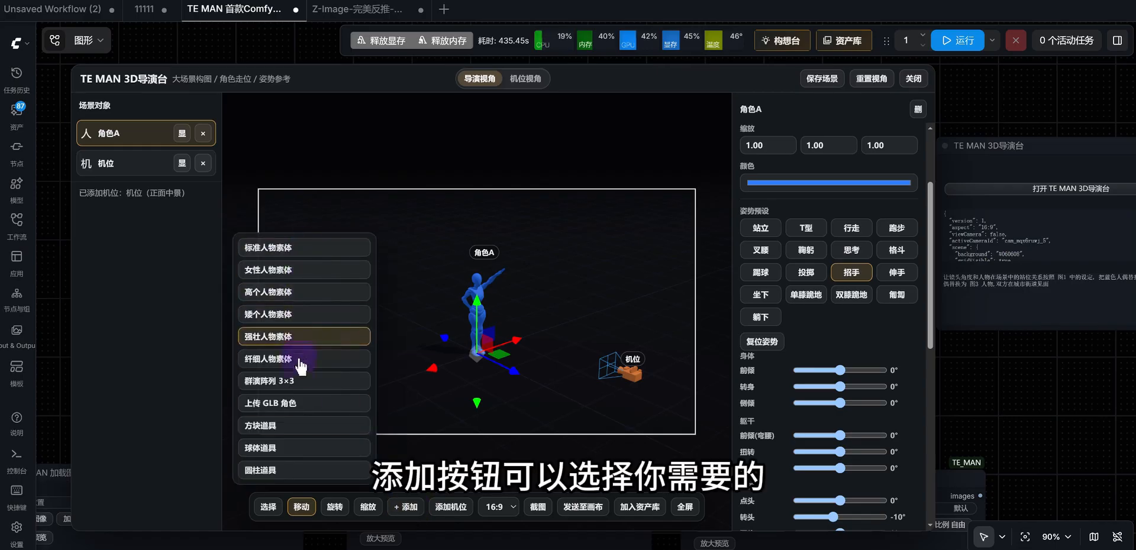
{"action": "left_click", "coordinate": [298, 271]}
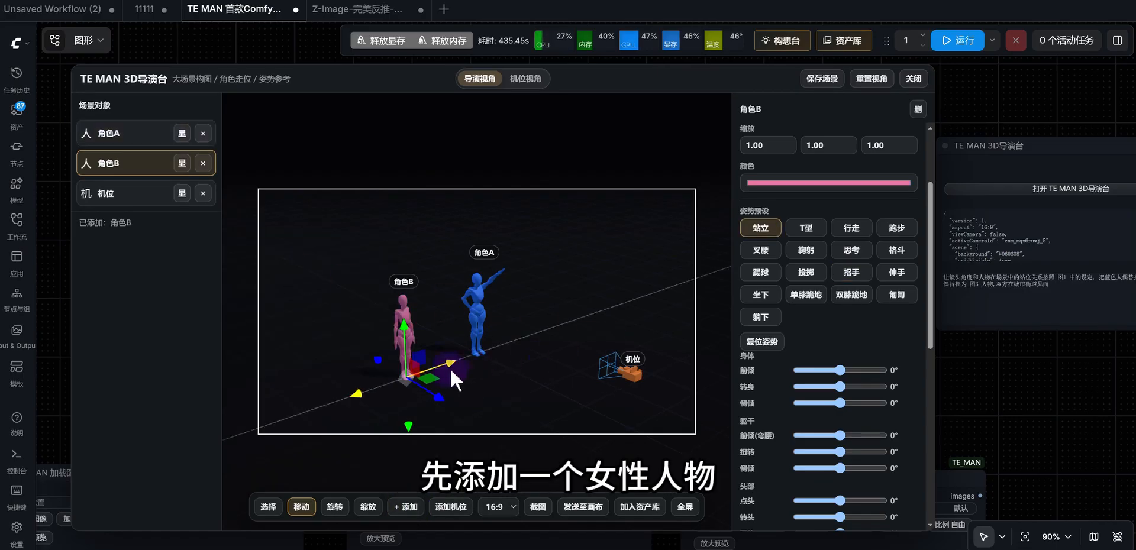
Move 角色B along the red axis to the opposite side of 角色A.
{"action": "mouse_move", "coordinate": [450, 368]}
{"action": "left_mouse_down"}
{"action": "mouse_move", "coordinate": [498, 391]}
{"action": "mouse_move", "coordinate": [434, 367]}
{"action": "left_mouse_up"}
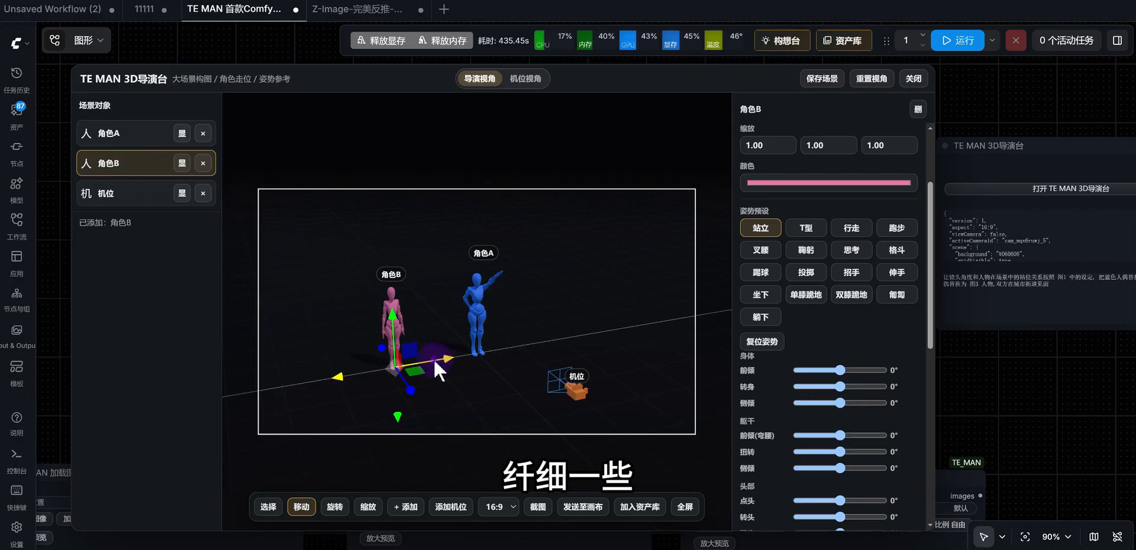
{"action": "left_click_drag", "start_coordinate": [434, 360], "coordinate": [605, 348]}
{"action": "mouse_move", "coordinate": [493, 412]}
{"action": "left_mouse_down"}
{"action": "mouse_move", "coordinate": [519, 420]}
{"action": "mouse_move", "coordinate": [559, 319]}
{"action": "mouse_move", "coordinate": [599, 311]}
{"action": "mouse_move", "coordinate": [530, 314]}
{"action": "mouse_move", "coordinate": [548, 314]}
{"action": "mouse_move", "coordinate": [479, 268]}
{"action": "mouse_move", "coordinate": [497, 252]}
{"action": "mouse_move", "coordinate": [504, 260]}
{"action": "left_mouse_up"}
{"action": "mouse_move", "coordinate": [583, 346]}
{"action": "left_mouse_down"}
{"action": "mouse_move", "coordinate": [584, 283]}
{"action": "mouse_move", "coordinate": [578, 345]}
{"action": "left_mouse_up"}
{"action": "left_click_drag", "start_coordinate": [627, 390], "coordinate": [594, 390]}
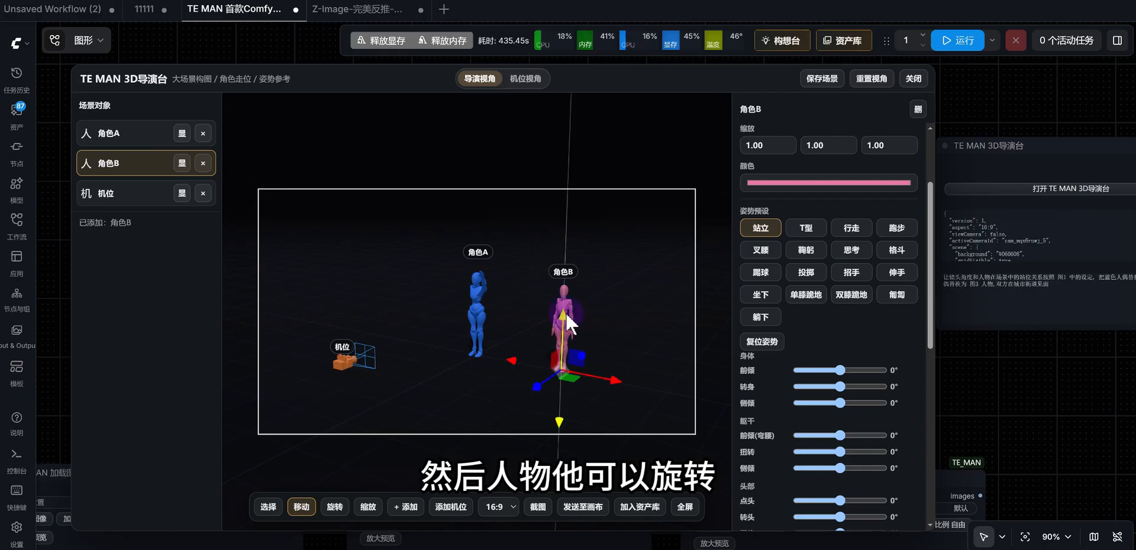
Rotate 角色B and 角色A about their vertical axes so that the two characters face each other.
{"action": "left_click", "coordinate": [334, 507]}
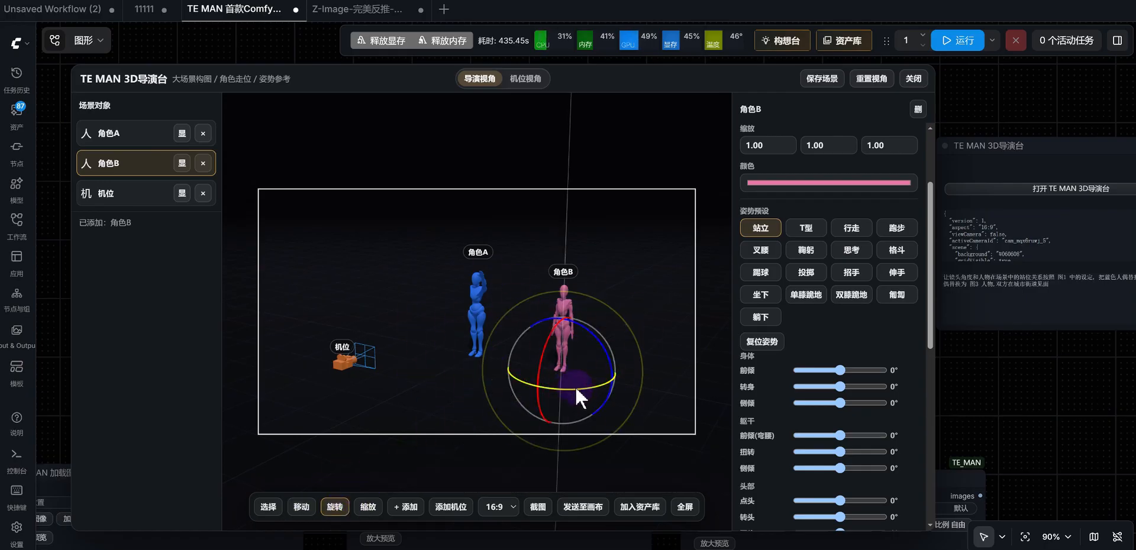
{"action": "mouse_move", "coordinate": [584, 389]}
{"action": "left_mouse_down"}
{"action": "mouse_move", "coordinate": [542, 385]}
{"action": "mouse_move", "coordinate": [554, 388]}
{"action": "mouse_move", "coordinate": [513, 403]}
{"action": "mouse_move", "coordinate": [591, 396]}
{"action": "left_mouse_up"}
{"action": "left_click", "coordinate": [480, 303]}
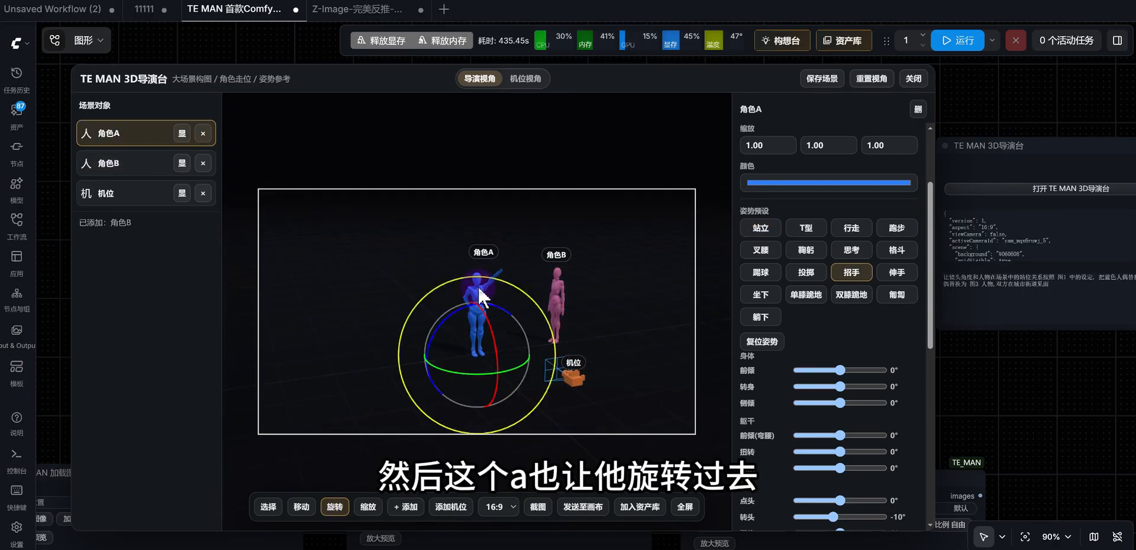
{"action": "left_click_drag", "start_coordinate": [452, 374], "coordinate": [503, 377]}
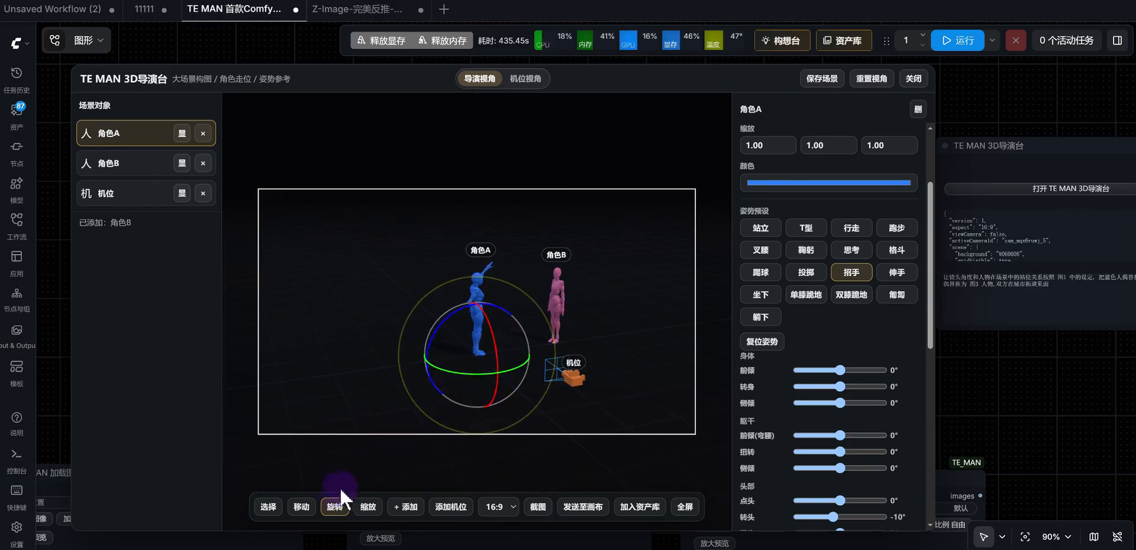
Move 角色A along the red axis until it stands close to 角色B.
{"action": "left_click", "coordinate": [301, 507]}
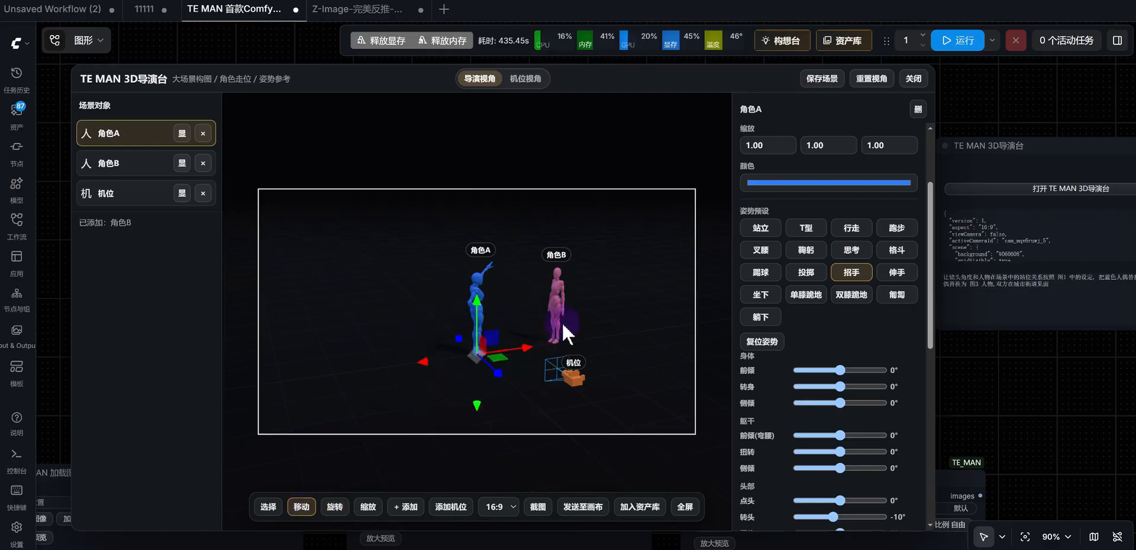
{"action": "left_click_drag", "start_coordinate": [520, 355], "coordinate": [566, 338]}
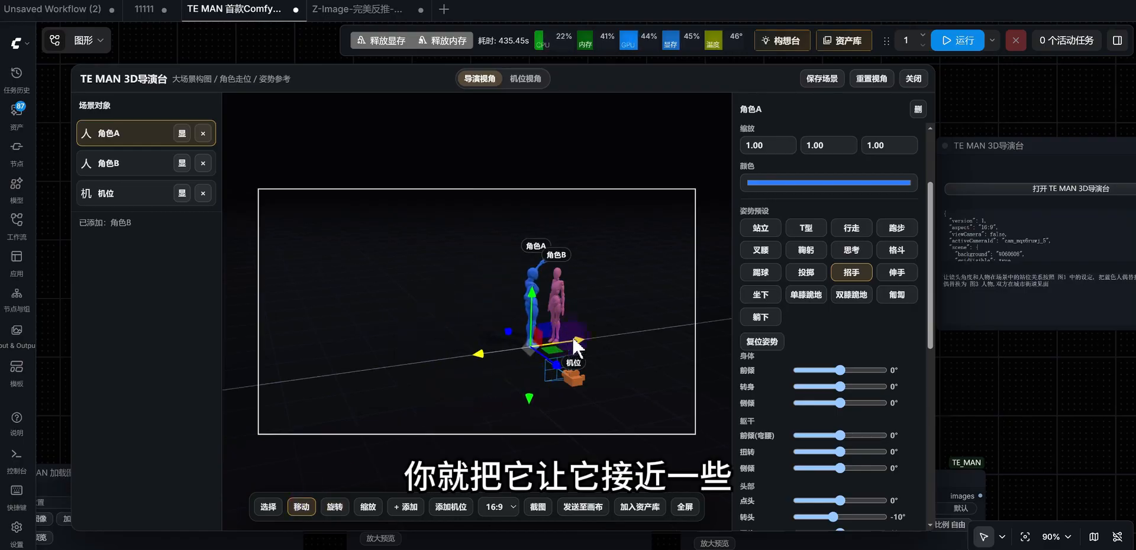
{"action": "mouse_move", "coordinate": [621, 369]}
{"action": "left_mouse_down"}
{"action": "mouse_move", "coordinate": [517, 321]}
{"action": "mouse_move", "coordinate": [572, 317]}
{"action": "mouse_move", "coordinate": [502, 361]}
{"action": "left_mouse_up"}
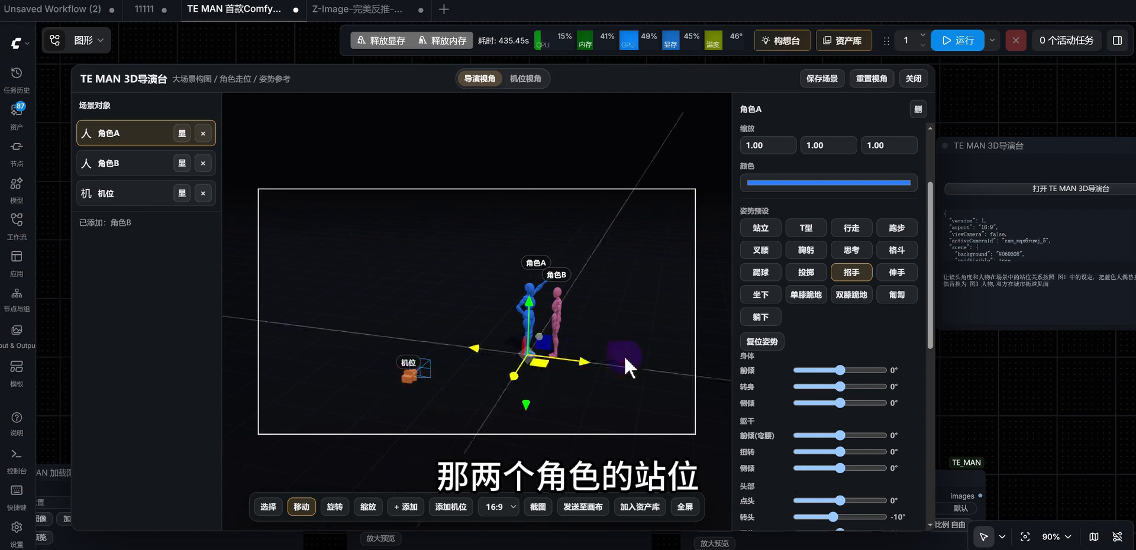
Set 角色A's body 前倾 to -4°, trunk 前倾(弯腰) to 20° and head 点头 to 10°.
{"action": "scroll", "coordinate": [805, 359], "scroll_direction": "down", "scroll_amount": 4}
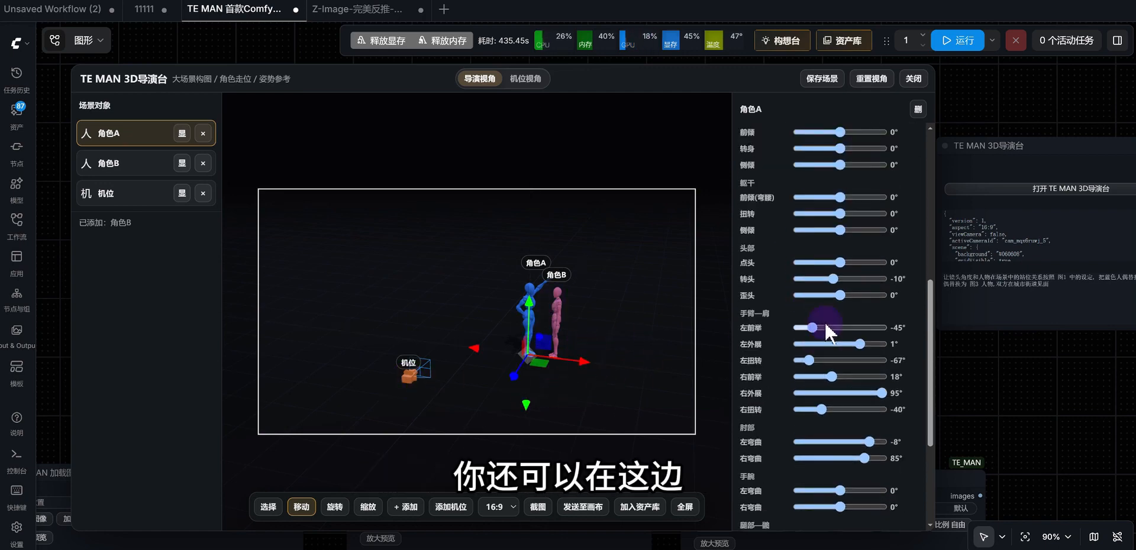
{"action": "scroll", "coordinate": [785, 201], "scroll_direction": "up", "scroll_amount": 2}
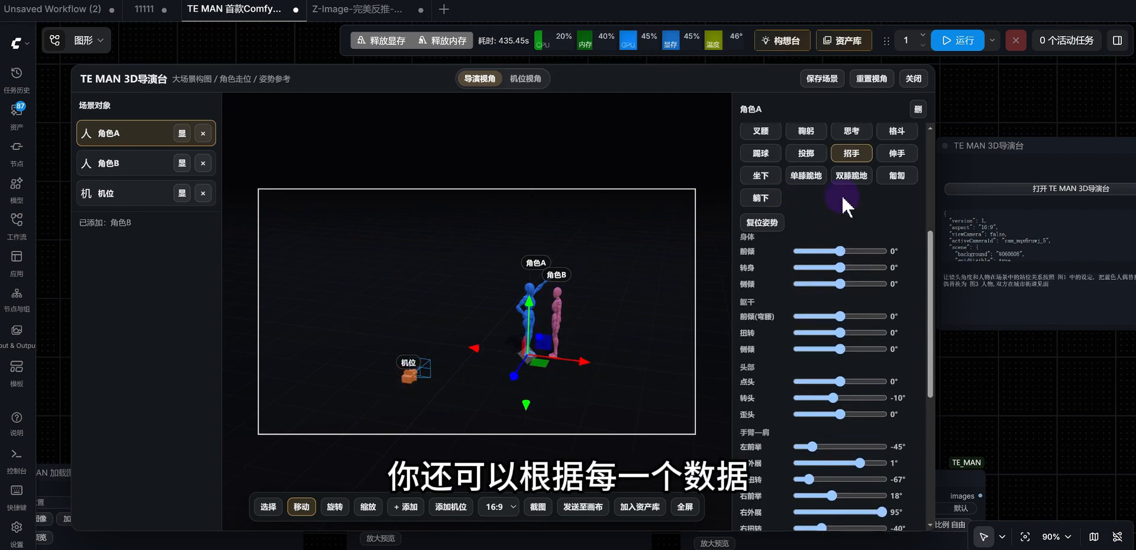
{"action": "scroll", "coordinate": [776, 342], "scroll_direction": "down", "scroll_amount": 2}
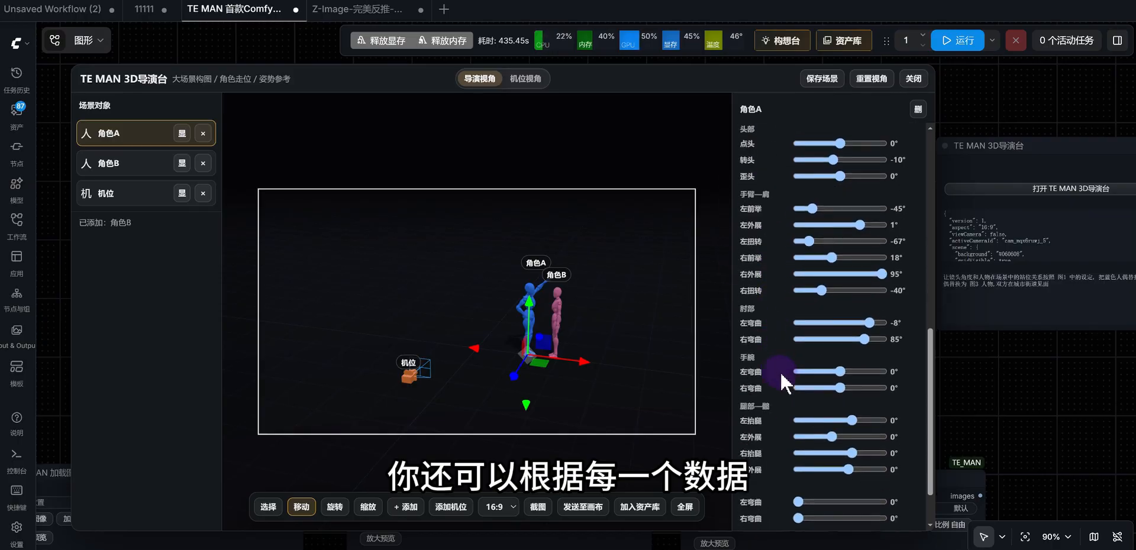
{"action": "scroll", "coordinate": [810, 340], "scroll_direction": "up", "scroll_amount": 3}
{"action": "mouse_move", "coordinate": [840, 312]}
{"action": "left_mouse_down"}
{"action": "mouse_move", "coordinate": [852, 313]}
{"action": "mouse_move", "coordinate": [838, 311]}
{"action": "left_mouse_up"}
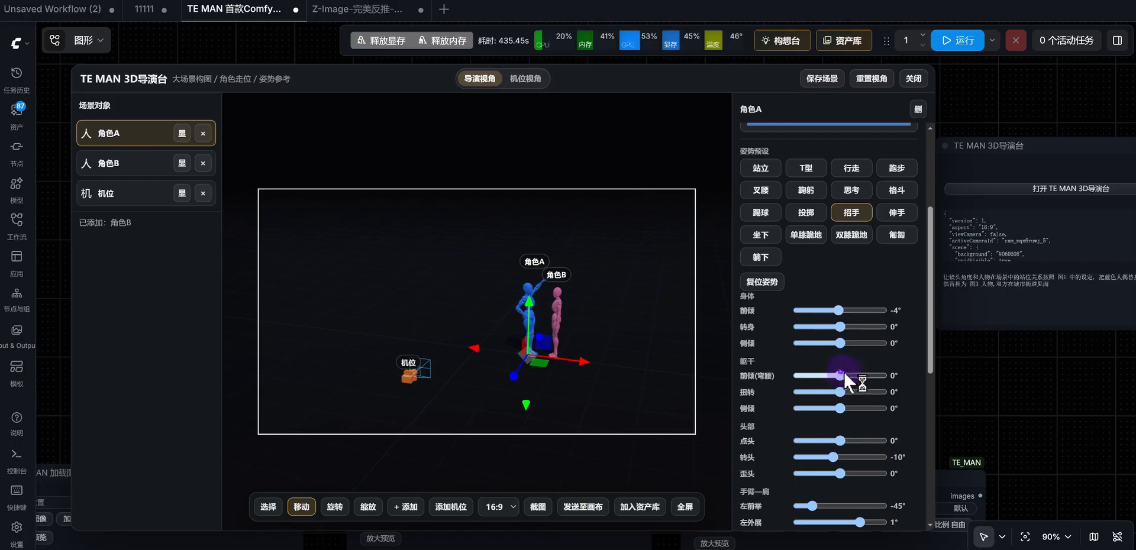
{"action": "left_click_drag", "start_coordinate": [843, 371], "coordinate": [864, 370]}
{"action": "scroll", "coordinate": [829, 421], "scroll_direction": "down", "scroll_amount": 4}
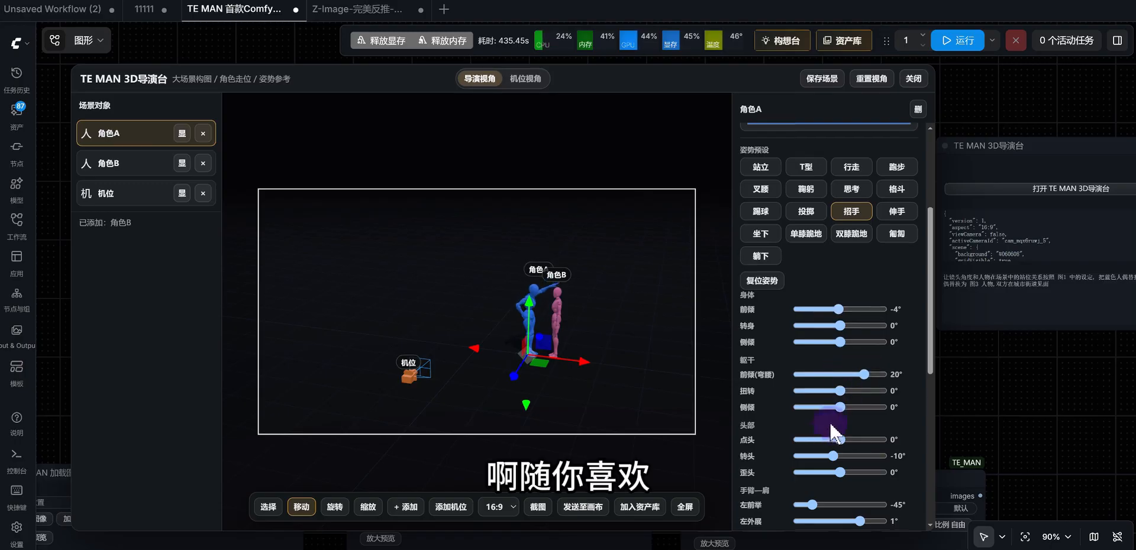
{"action": "mouse_move", "coordinate": [832, 208]}
{"action": "left_mouse_down"}
{"action": "mouse_move", "coordinate": [863, 214]}
{"action": "mouse_move", "coordinate": [850, 217]}
{"action": "left_mouse_up"}
Set 角色A's right shoulder 右前举 to -17° and 右外展 to 69°.
{"action": "scroll", "coordinate": [558, 331], "scroll_direction": "up", "scroll_amount": 5}
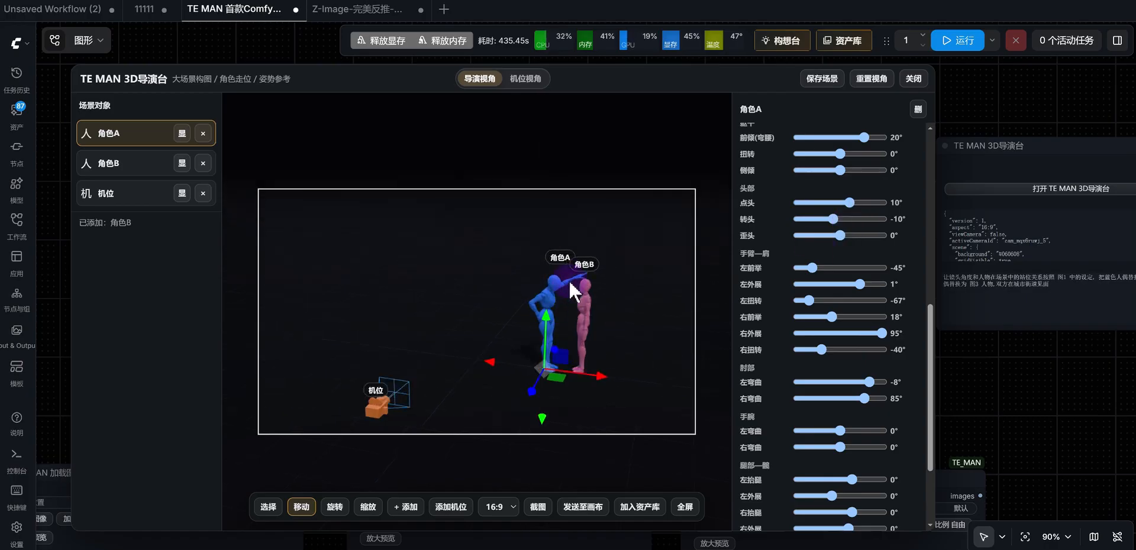
{"action": "scroll", "coordinate": [591, 317], "scroll_direction": "up", "scroll_amount": 2}
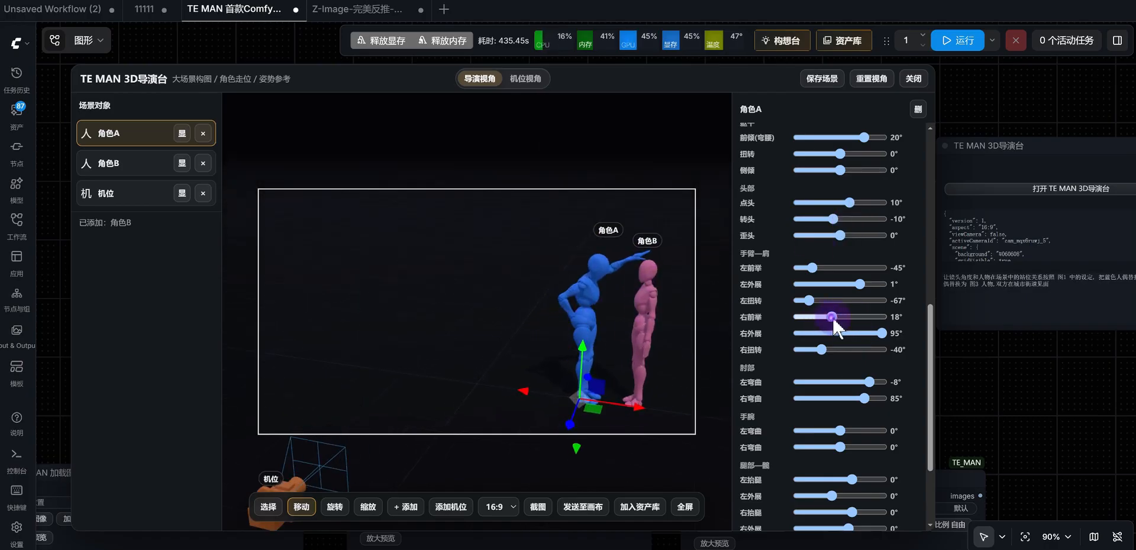
{"action": "mouse_move", "coordinate": [832, 320]}
{"action": "left_mouse_down"}
{"action": "mouse_move", "coordinate": [854, 318]}
{"action": "mouse_move", "coordinate": [822, 323]}
{"action": "left_mouse_up"}
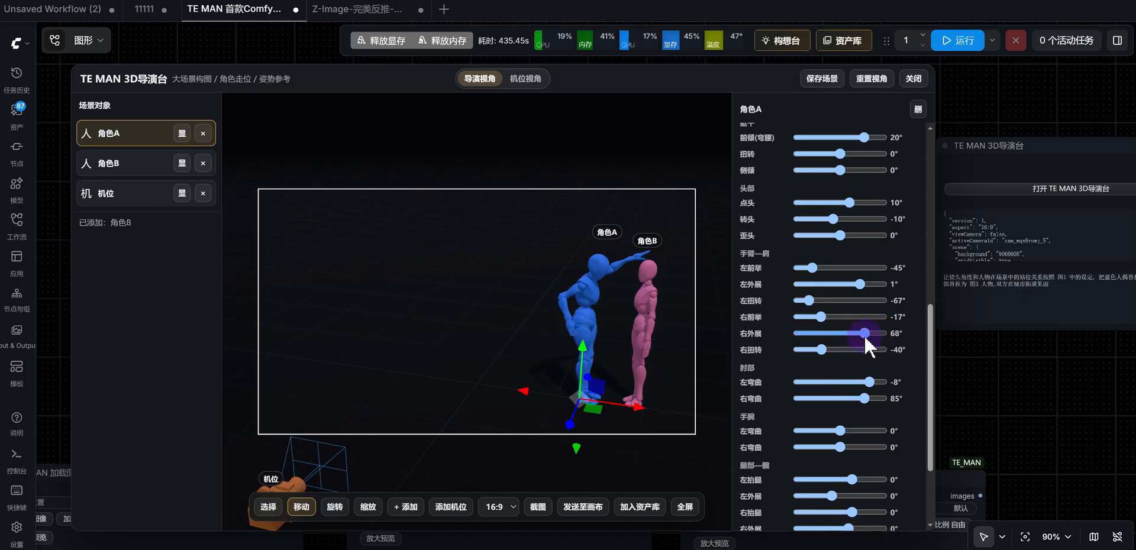
{"action": "scroll", "coordinate": [779, 372], "scroll_direction": "down", "scroll_amount": 3}
{"action": "scroll", "coordinate": [503, 350], "scroll_direction": "down", "scroll_amount": 5}
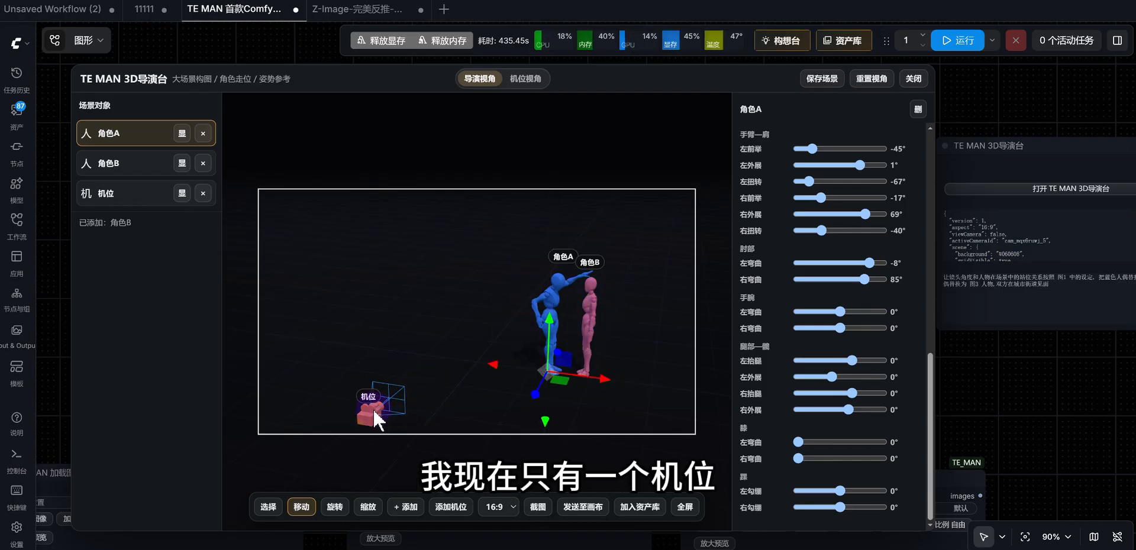
Check the staged characters through 机位's camera view and return to the director view.
{"action": "left_click_drag", "start_coordinate": [482, 355], "coordinate": [584, 144]}
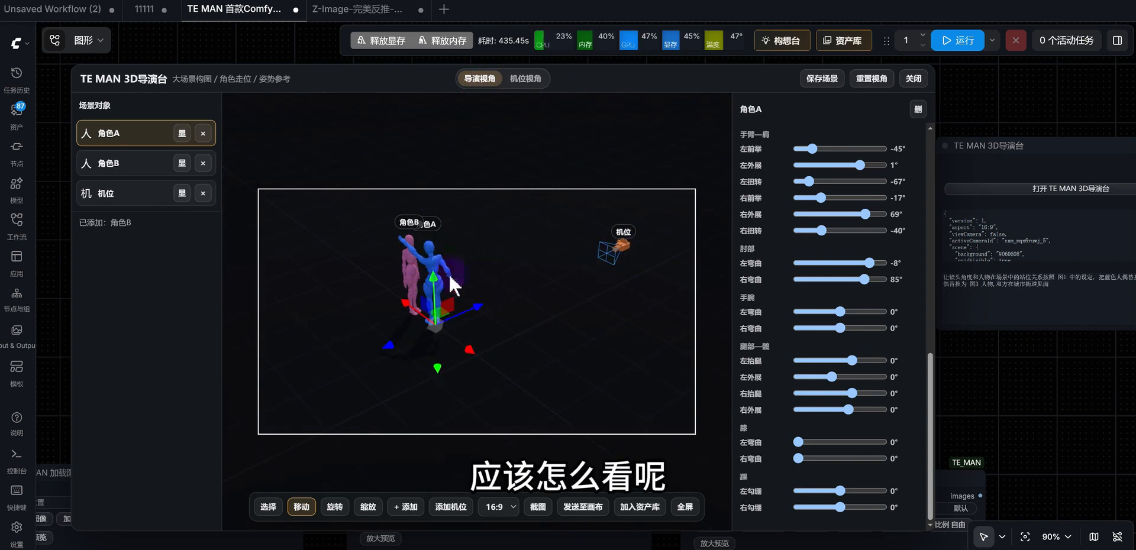
{"action": "left_click", "coordinate": [526, 79]}
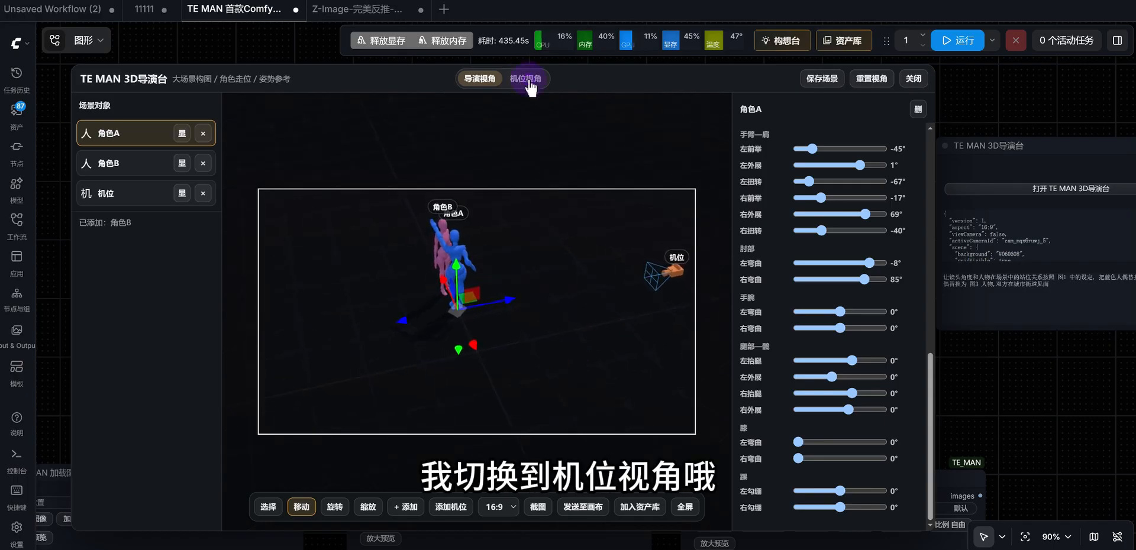
{"action": "left_click", "coordinate": [525, 79]}
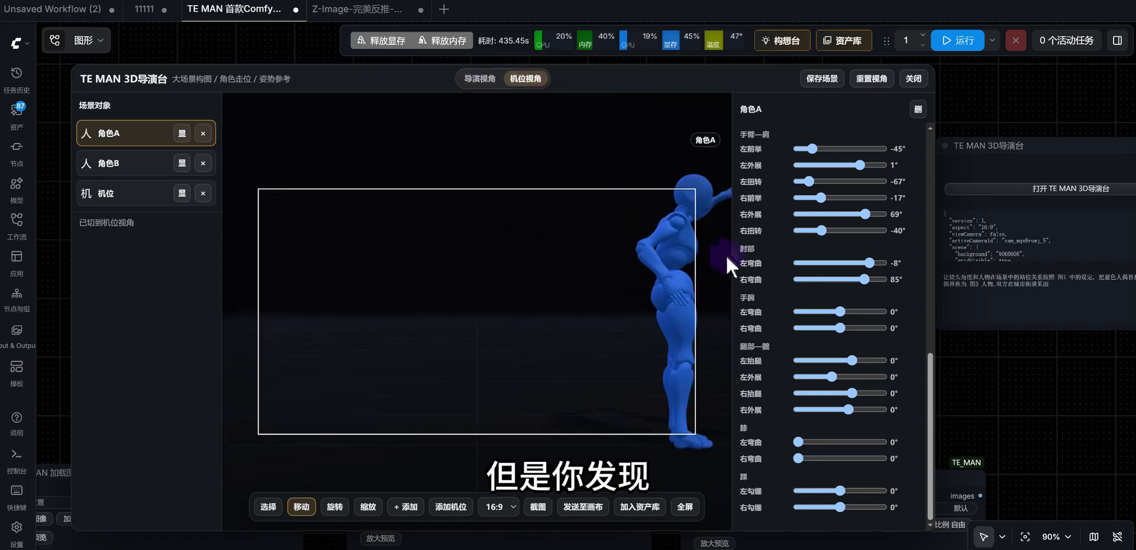
{"action": "left_click", "coordinate": [480, 78]}
{"action": "left_click_drag", "start_coordinate": [568, 354], "coordinate": [585, 318]}
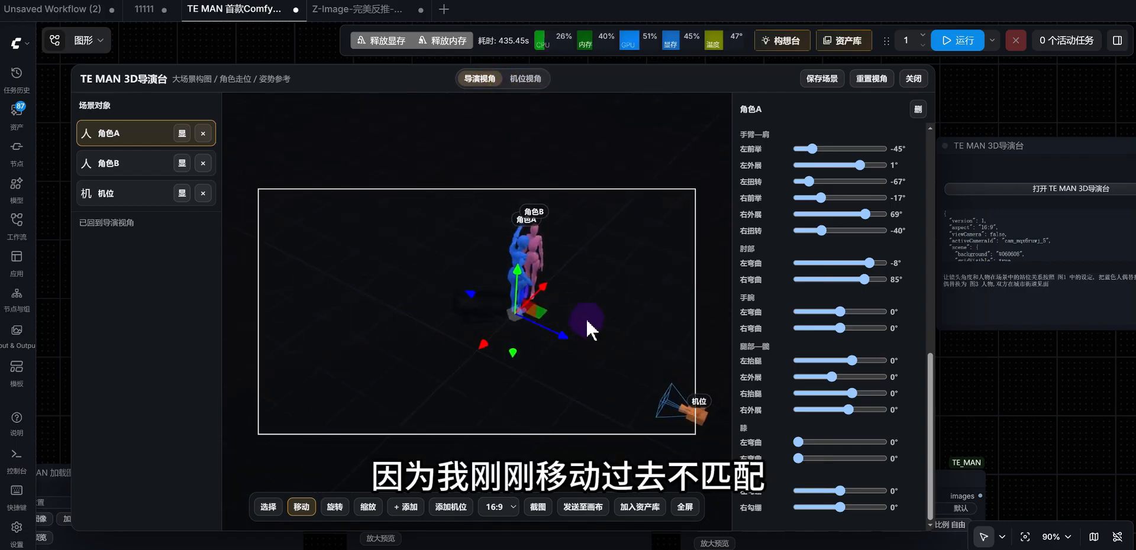
Move 机位 along the red axis to an X position of about 1.51, in front of the two characters.
{"action": "left_click", "coordinate": [686, 410]}
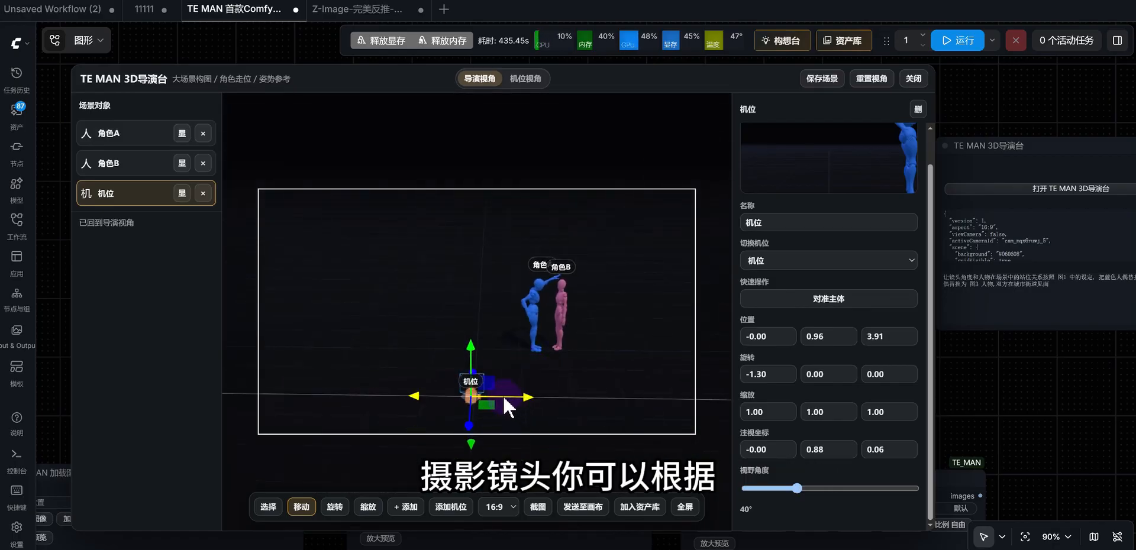
{"action": "left_click_drag", "start_coordinate": [506, 396], "coordinate": [585, 396]}
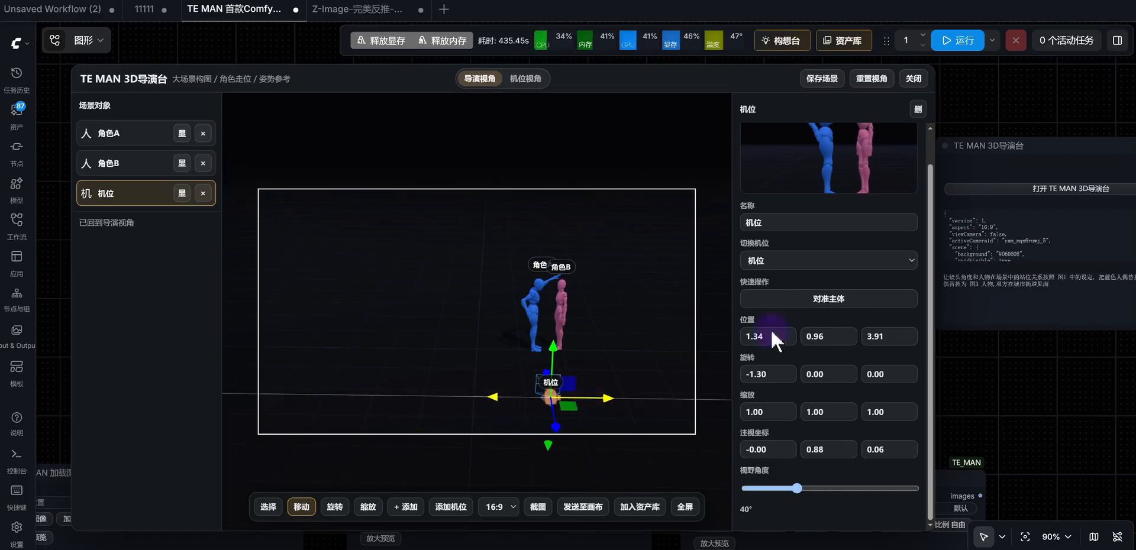
{"action": "left_click_drag", "start_coordinate": [934, 299], "coordinate": [930, 289]}
{"action": "mouse_move", "coordinate": [592, 396]}
{"action": "left_mouse_down"}
{"action": "mouse_move", "coordinate": [548, 393]}
{"action": "mouse_move", "coordinate": [610, 397]}
{"action": "mouse_move", "coordinate": [590, 396]}
{"action": "left_mouse_up"}
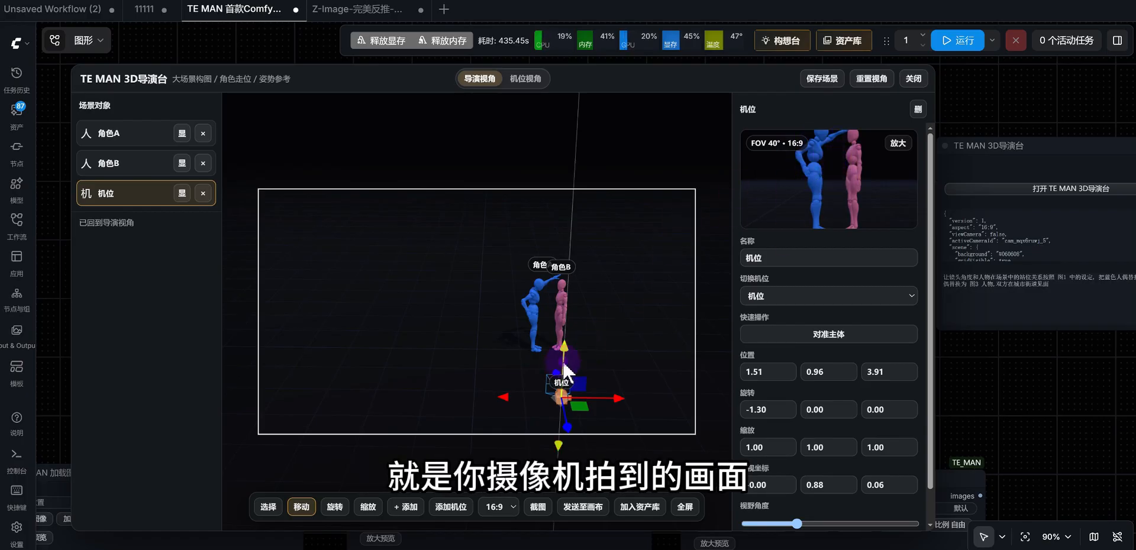
Raise 机位 to a height of about 1.54 and bring it closer to the characters, to a Z position of 1.91.
{"action": "left_click_drag", "start_coordinate": [563, 361], "coordinate": [569, 328]}
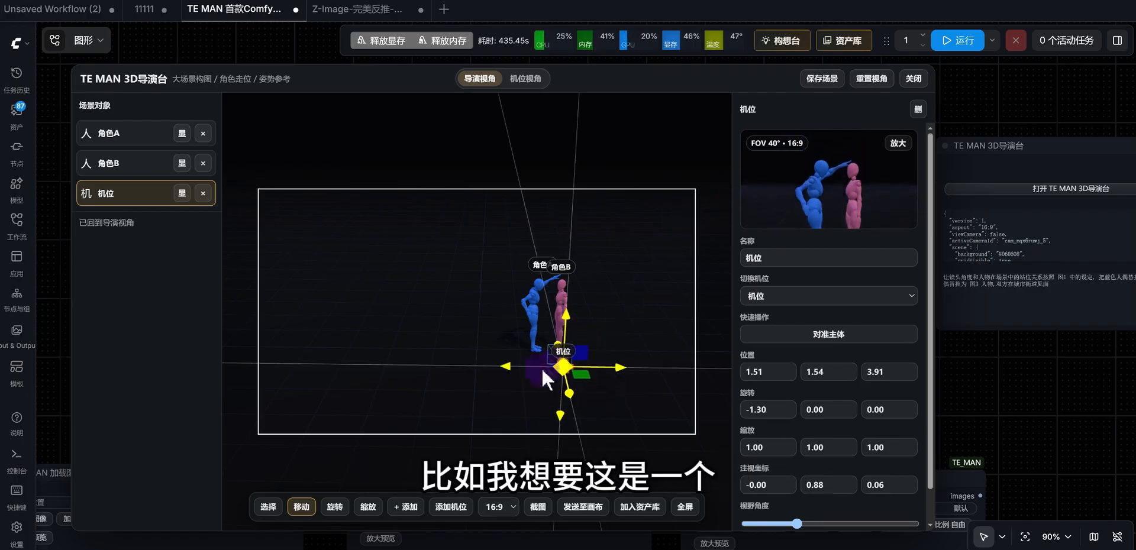
{"action": "left_click_drag", "start_coordinate": [498, 409], "coordinate": [586, 409]}
{"action": "left_click_drag", "start_coordinate": [623, 281], "coordinate": [536, 282]}
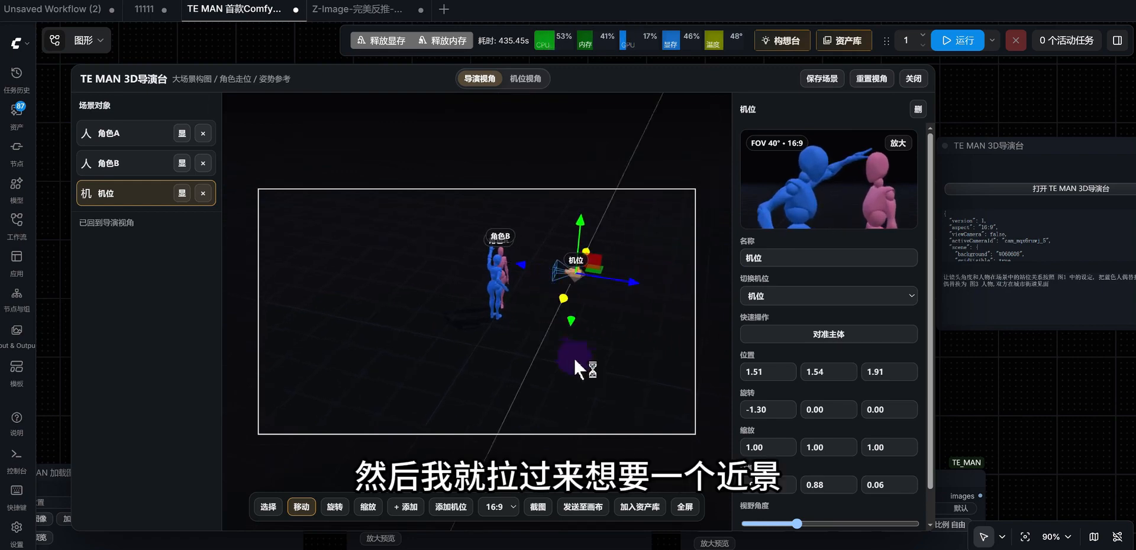
{"action": "left_click_drag", "start_coordinate": [574, 357], "coordinate": [506, 373]}
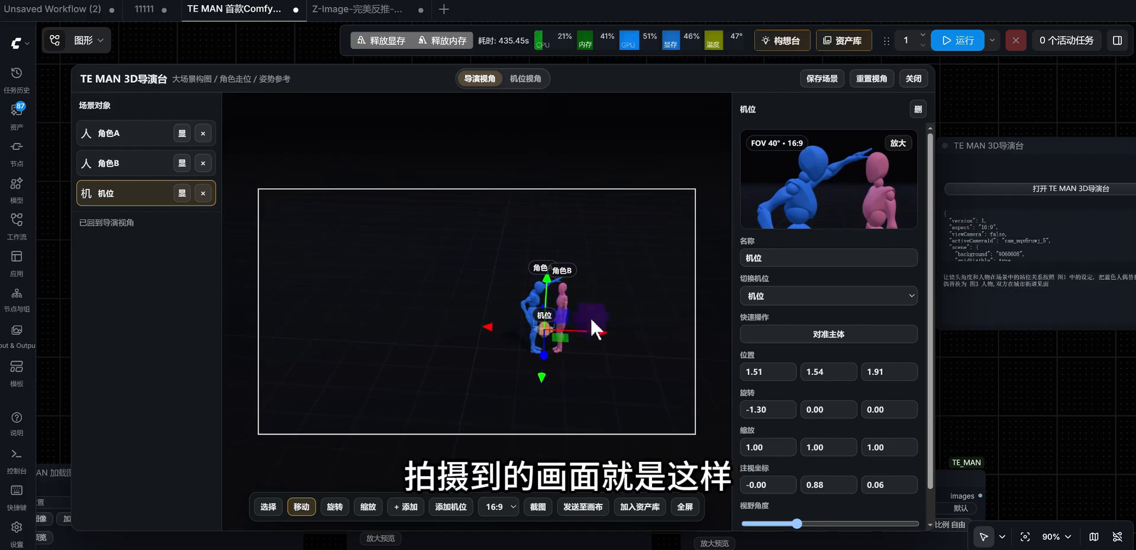
{"action": "left_click_drag", "start_coordinate": [597, 266], "coordinate": [520, 409]}
Add a second camera from the current director view (当前视角), inspect its shot and delete it.
{"action": "left_click", "coordinate": [460, 507]}
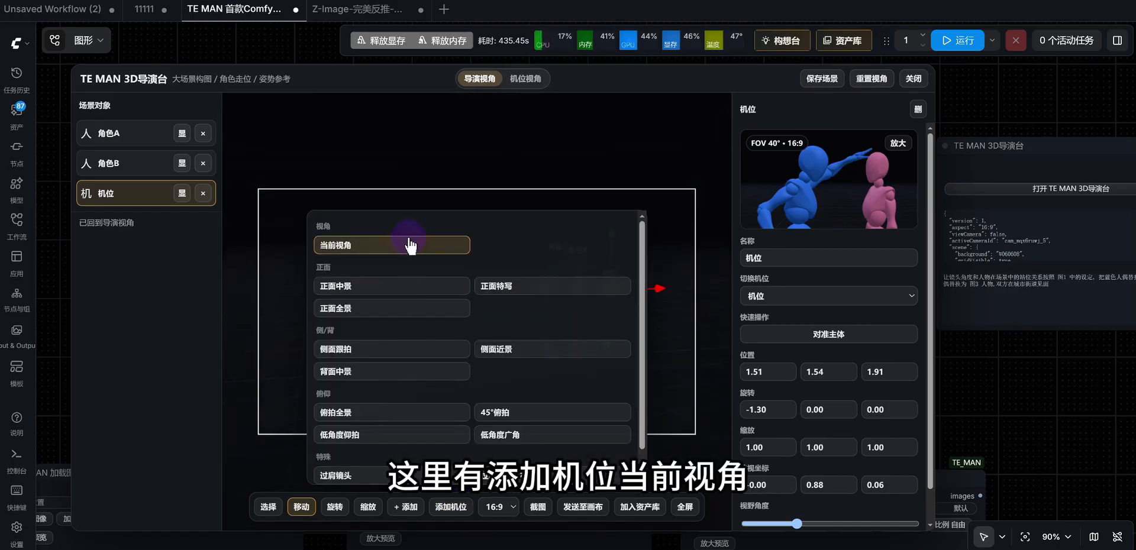
{"action": "left_click", "coordinate": [506, 167]}
{"action": "left_click", "coordinate": [549, 376]}
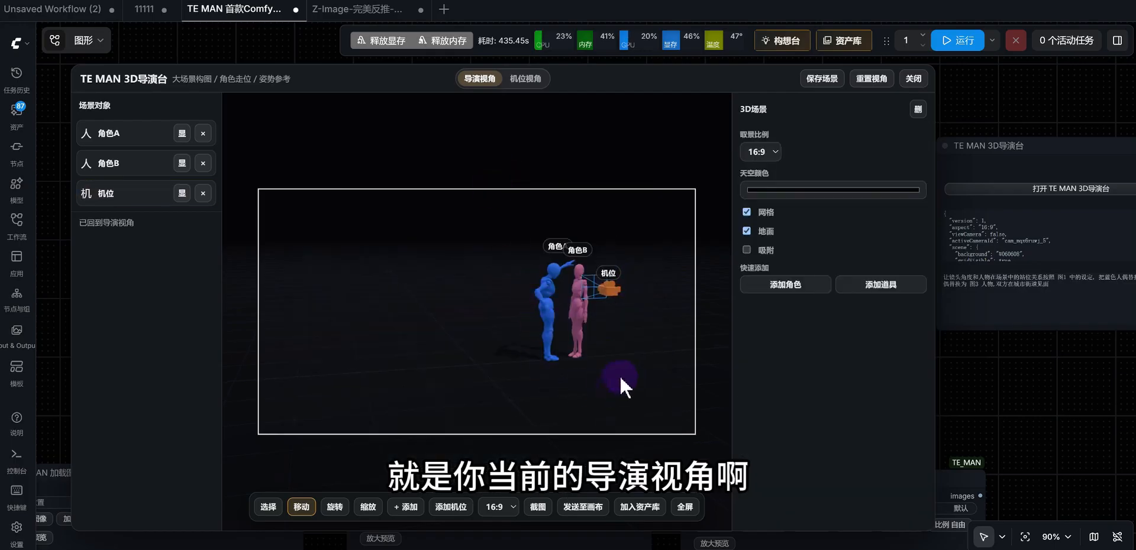
{"action": "left_click_drag", "start_coordinate": [620, 377], "coordinate": [509, 451]}
{"action": "left_click", "coordinate": [449, 509]}
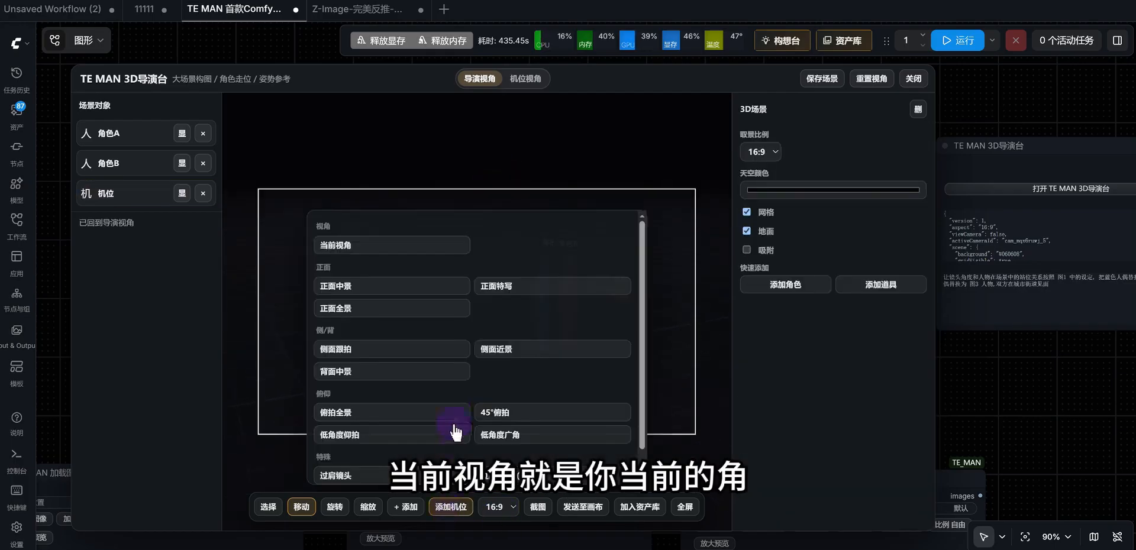
{"action": "left_click", "coordinate": [400, 245]}
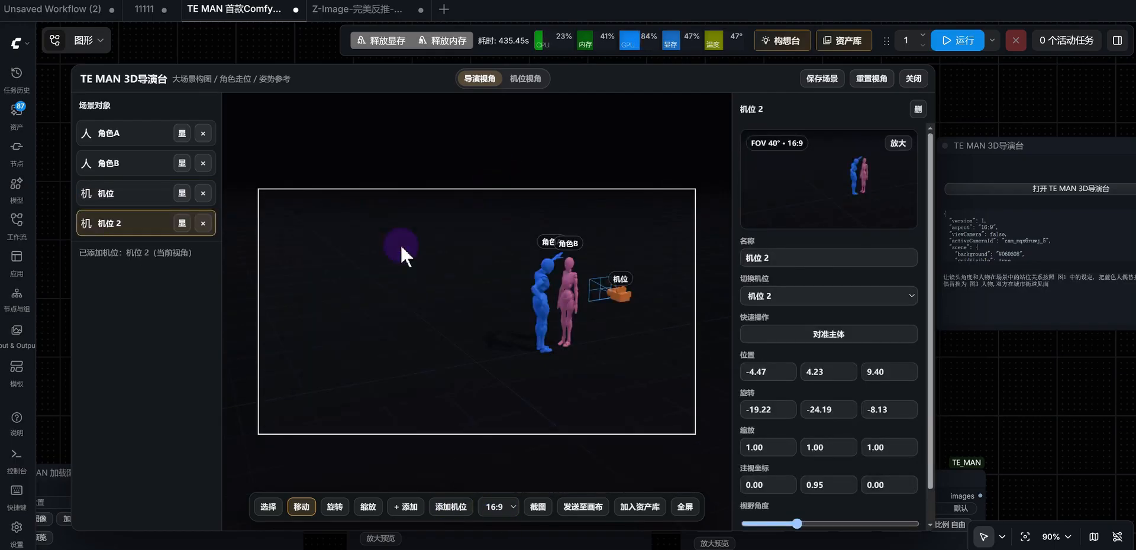
{"action": "left_click_drag", "start_coordinate": [555, 395], "coordinate": [608, 326]}
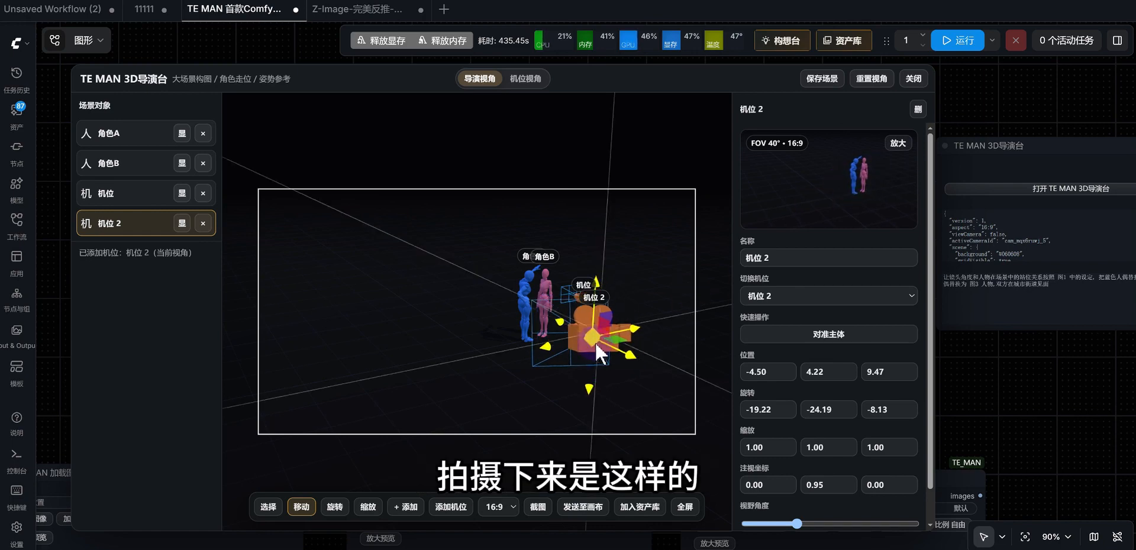
{"action": "key", "text": "Delete"}
Add a 低角度仰拍 camera and move it to an X position of 1.12 at a height of 0.31.
{"action": "left_click", "coordinate": [451, 508]}
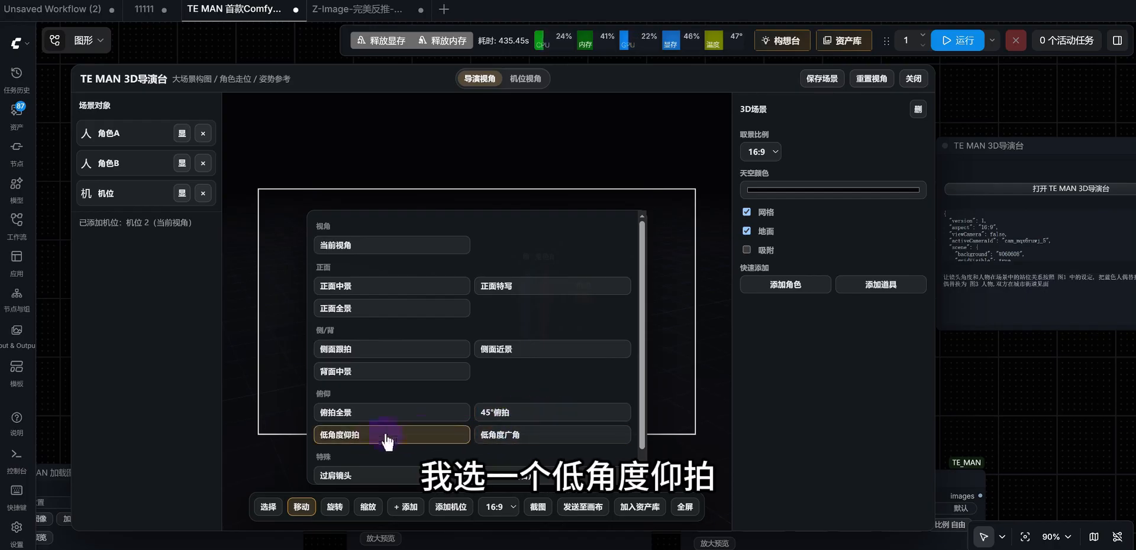
{"action": "left_click", "coordinate": [407, 441]}
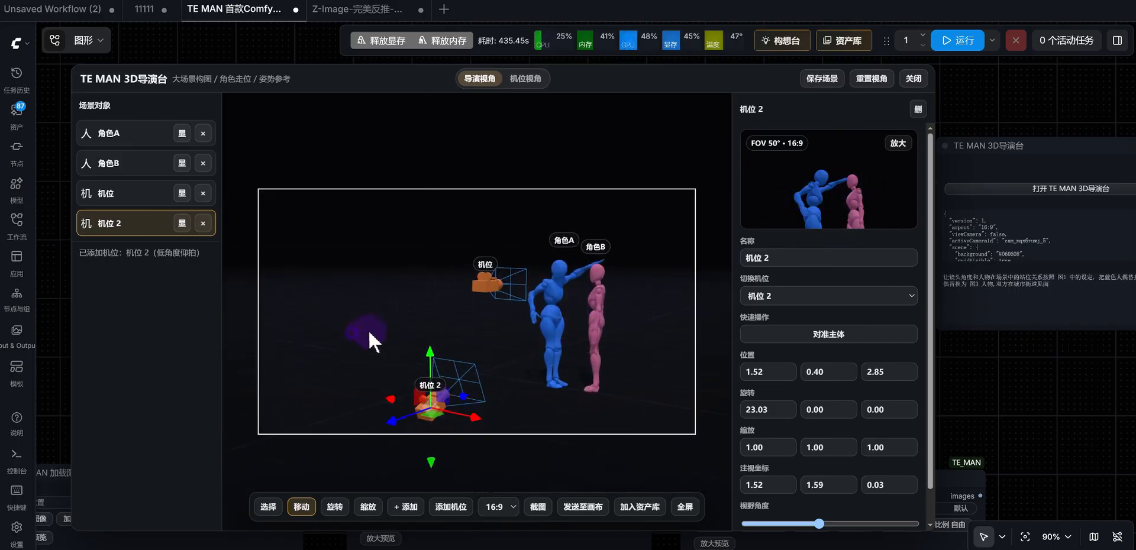
{"action": "mouse_move", "coordinate": [639, 407]}
{"action": "left_mouse_down"}
{"action": "mouse_move", "coordinate": [701, 398]}
{"action": "mouse_move", "coordinate": [630, 414]}
{"action": "left_mouse_up"}
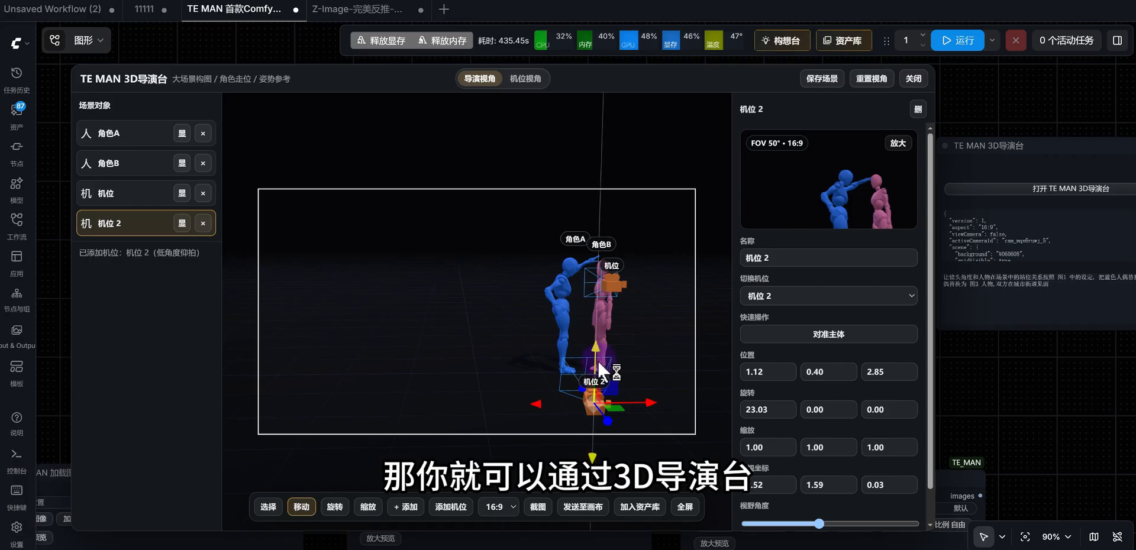
{"action": "mouse_move", "coordinate": [598, 366]}
{"action": "left_mouse_down"}
{"action": "mouse_move", "coordinate": [601, 383]}
{"action": "mouse_move", "coordinate": [605, 331]}
{"action": "mouse_move", "coordinate": [606, 371]}
{"action": "left_mouse_up"}
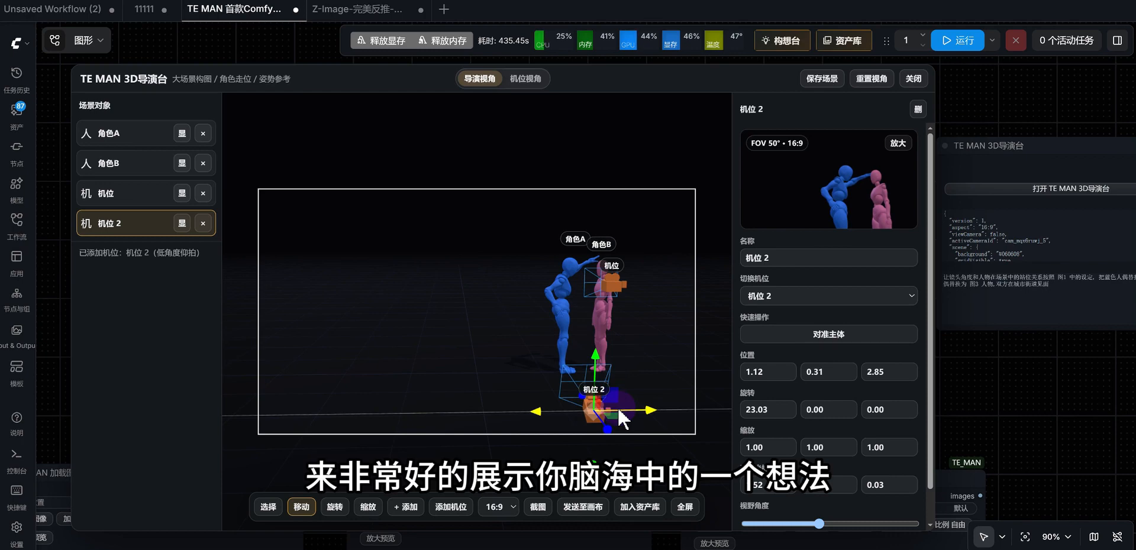
Try re-aiming the low-angle camera with 对准主体 while raising it to a height of about 1.78, and delete it.
{"action": "left_click", "coordinate": [786, 334]}
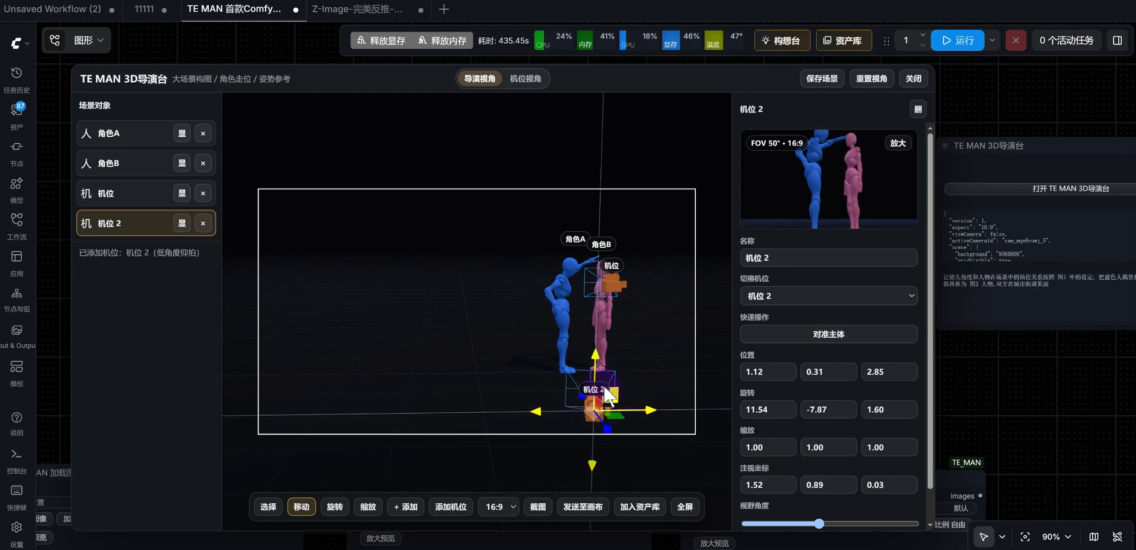
{"action": "left_click_drag", "start_coordinate": [610, 395], "coordinate": [601, 290]}
{"action": "left_click", "coordinate": [846, 335]}
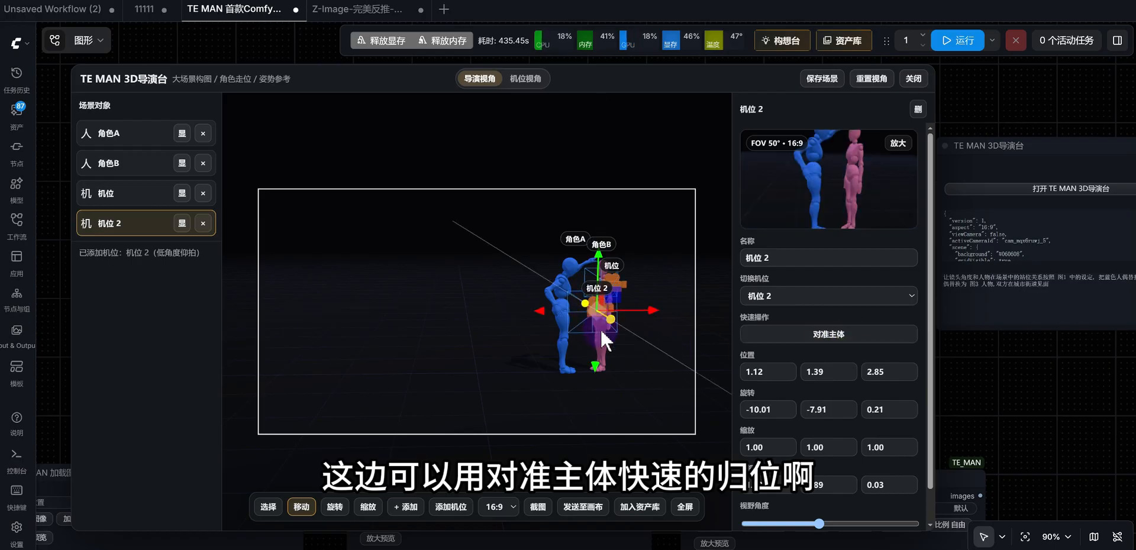
{"action": "left_click_drag", "start_coordinate": [605, 320], "coordinate": [606, 272]}
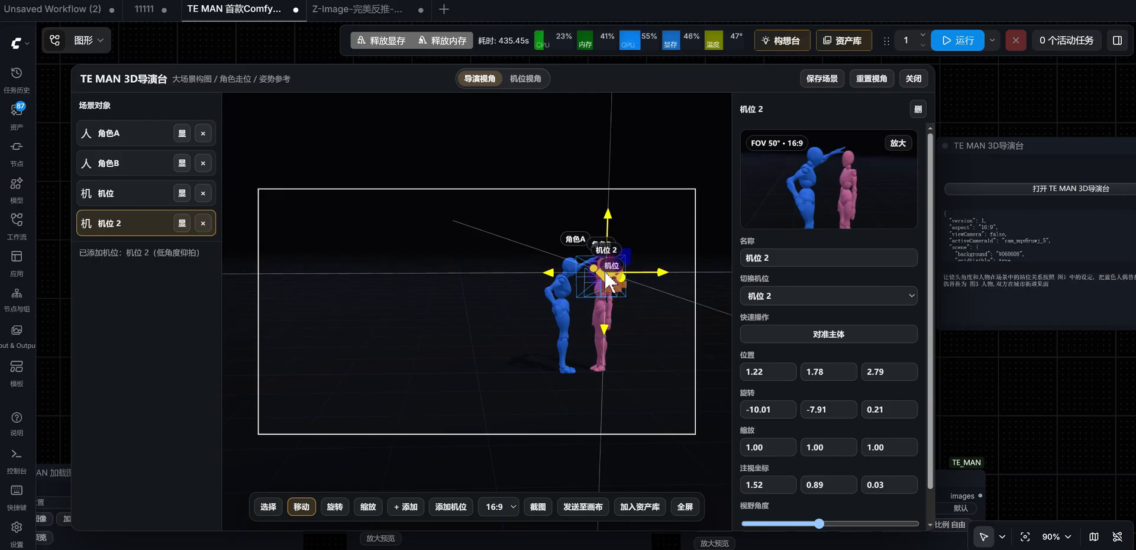
{"action": "key", "text": "Delete"}
Add a second camera using the 45°俯拍 preset and look over its placement above the characters.
{"action": "left_click", "coordinate": [450, 507]}
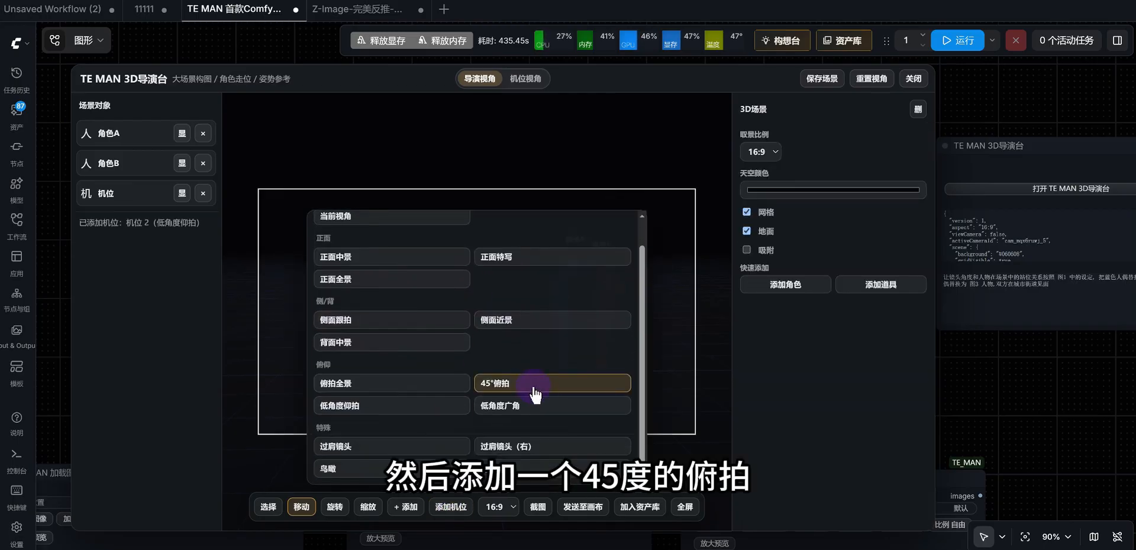
{"action": "left_click", "coordinate": [543, 410]}
{"action": "scroll", "coordinate": [598, 402], "scroll_direction": "down", "scroll_amount": 5}
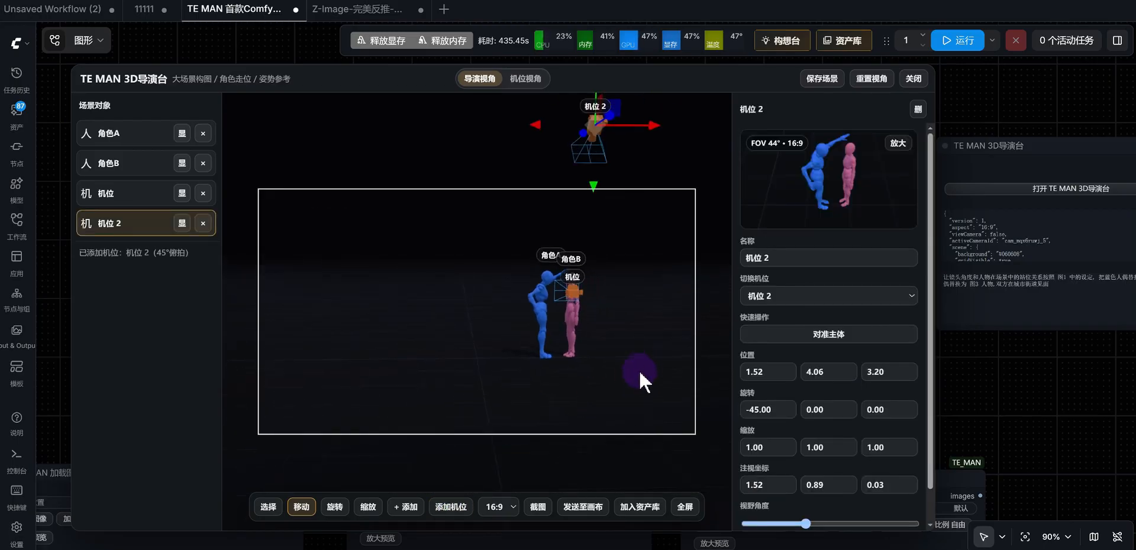
{"action": "left_click_drag", "start_coordinate": [640, 388], "coordinate": [481, 301]}
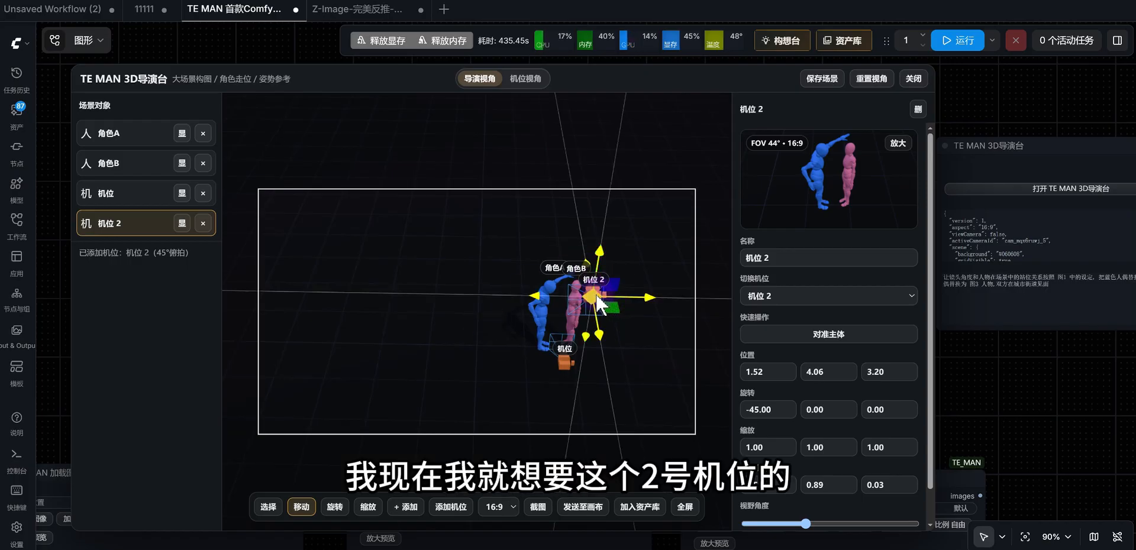
Select the first camera, 机位, and switch the viewport to its camera view.
{"action": "left_click", "coordinate": [128, 230]}
{"action": "left_click", "coordinate": [136, 197]}
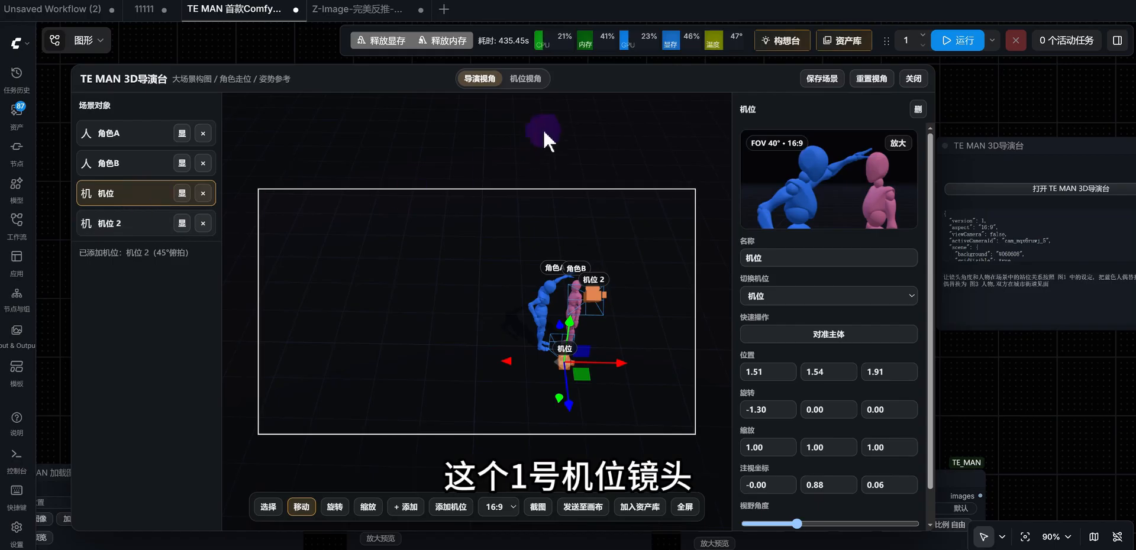
{"action": "left_click", "coordinate": [535, 80]}
Set the frame's aspect ratio to 9:16 and shift 机位's shot sideways to bring more of 角色B into the frame.
{"action": "left_click", "coordinate": [500, 507]}
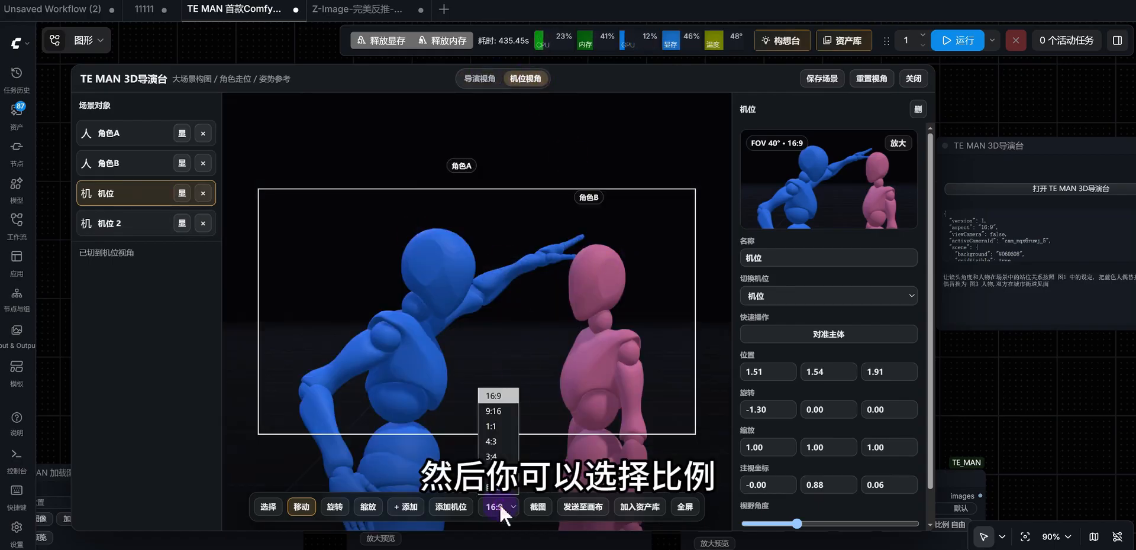
{"action": "left_click", "coordinate": [509, 394]}
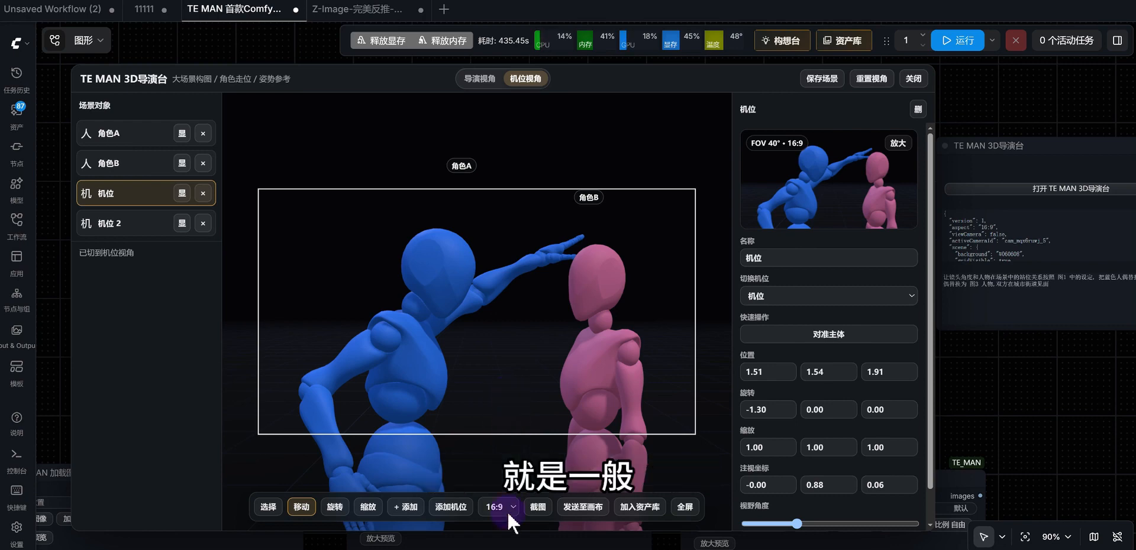
{"action": "left_click", "coordinate": [508, 512]}
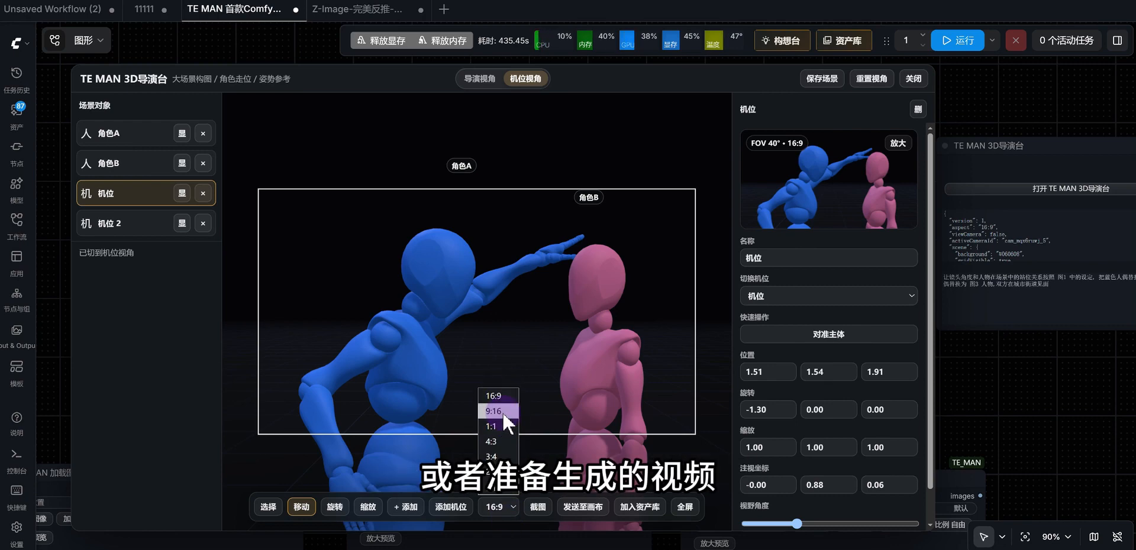
{"action": "left_click", "coordinate": [510, 413]}
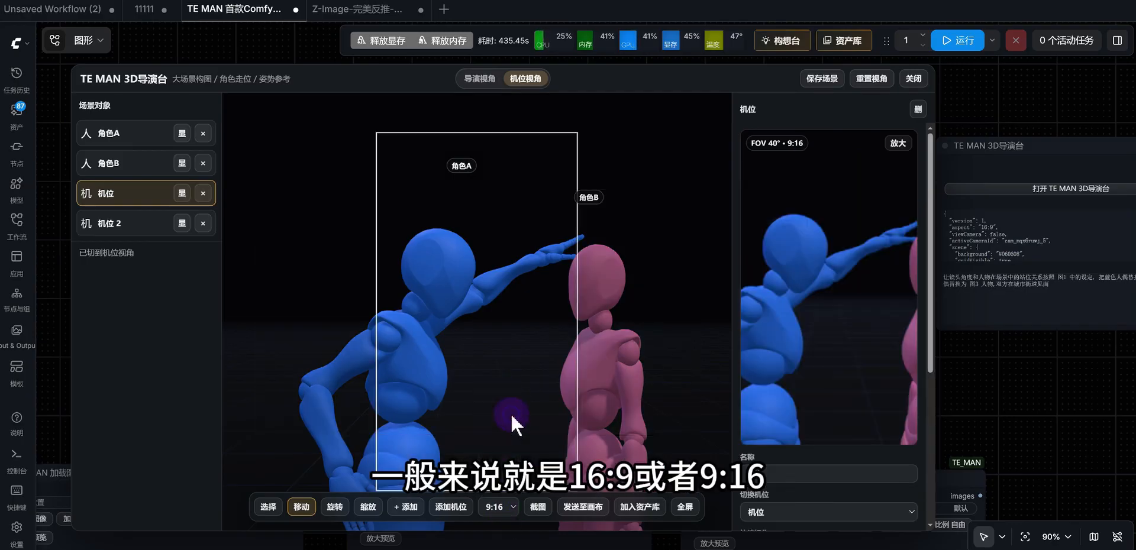
{"action": "mouse_move", "coordinate": [517, 369]}
{"action": "left_mouse_down"}
{"action": "mouse_move", "coordinate": [489, 371]}
{"action": "mouse_move", "coordinate": [523, 377]}
{"action": "mouse_move", "coordinate": [495, 378]}
{"action": "mouse_move", "coordinate": [511, 381]}
{"action": "left_mouse_up"}
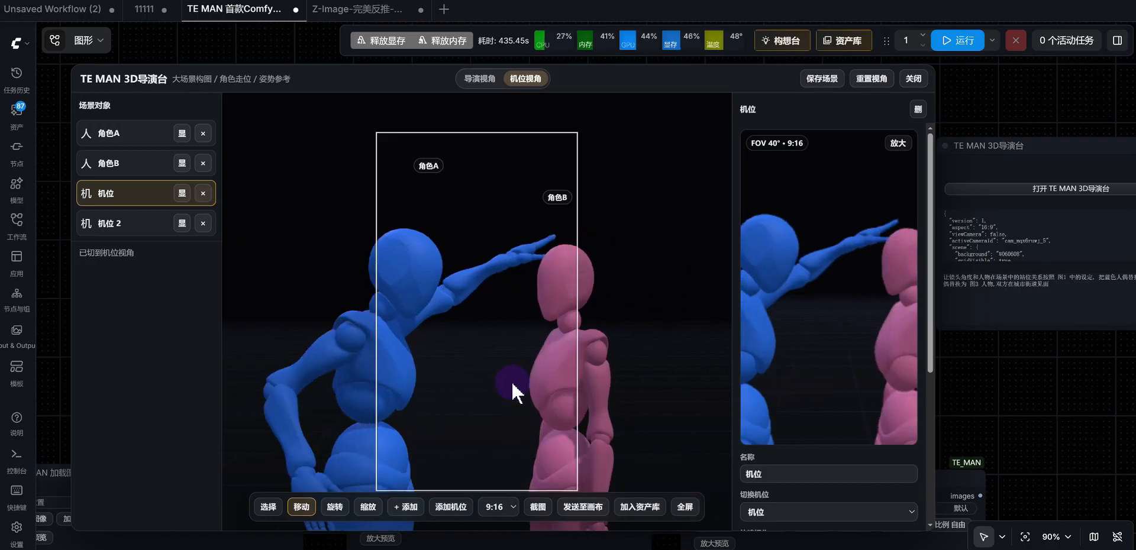
Set the frame's aspect ratio to 16:9 and compare the camera views of 机位 2 and 机位.
{"action": "left_click", "coordinate": [498, 507]}
{"action": "left_click", "coordinate": [497, 395]}
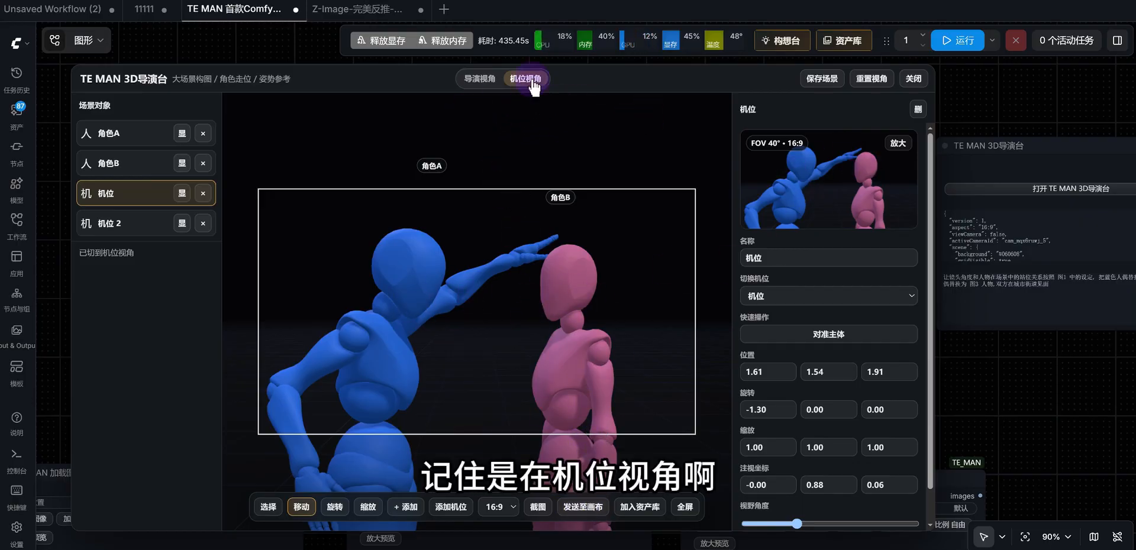
{"action": "left_click", "coordinate": [118, 225]}
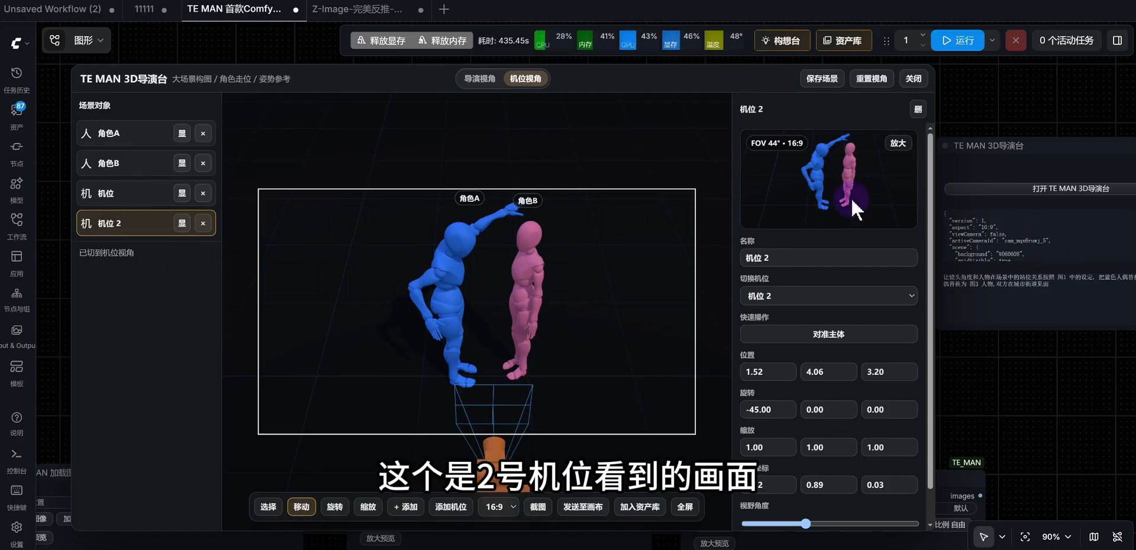
{"action": "left_click", "coordinate": [137, 208]}
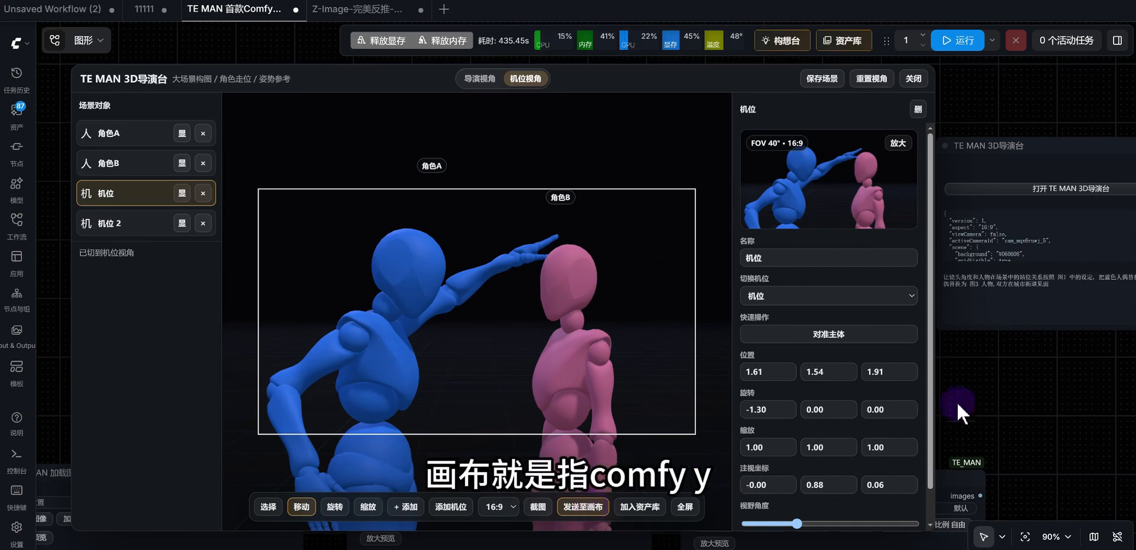
Send 机位's shot to the canvas, close the 3D director and place the shot's image node clear of the director nodes.
{"action": "left_click", "coordinate": [578, 506]}
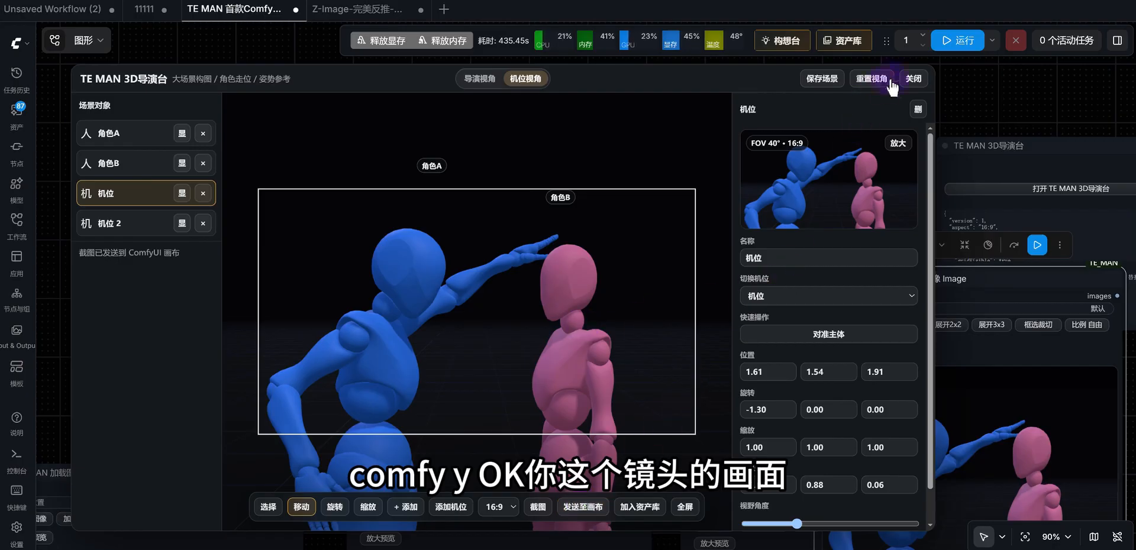
{"action": "left_click", "coordinate": [911, 79]}
{"action": "scroll", "coordinate": [625, 314], "scroll_direction": "down", "scroll_amount": 3}
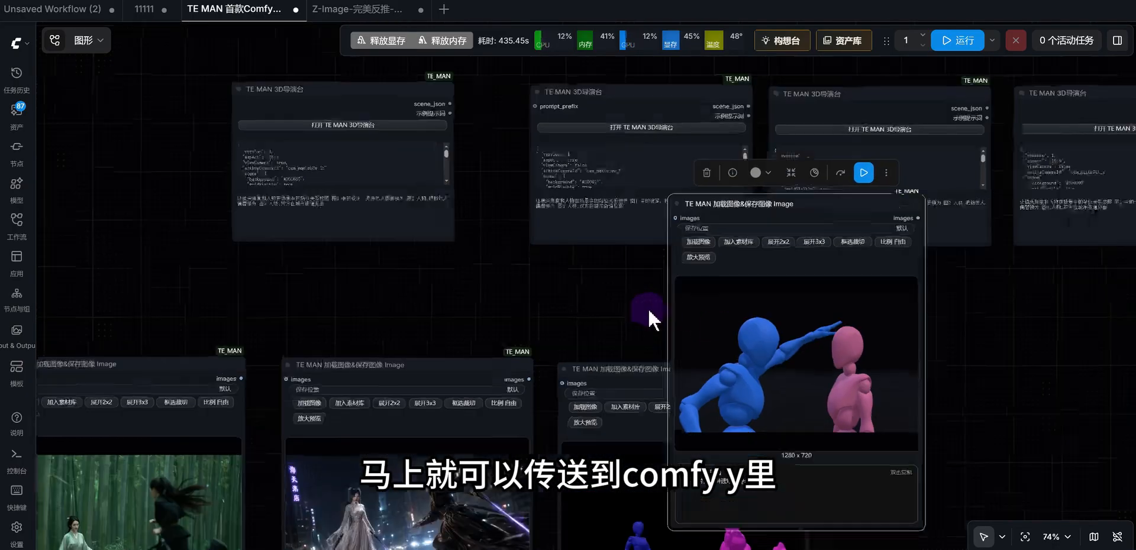
{"action": "scroll", "coordinate": [649, 310], "scroll_direction": "down", "scroll_amount": 2}
{"action": "left_click_drag", "start_coordinate": [758, 332], "coordinate": [149, 130]}
{"action": "left_click_drag", "start_coordinate": [650, 347], "coordinate": [926, 380]}
{"action": "left_click_drag", "start_coordinate": [447, 279], "coordinate": [301, 263]}
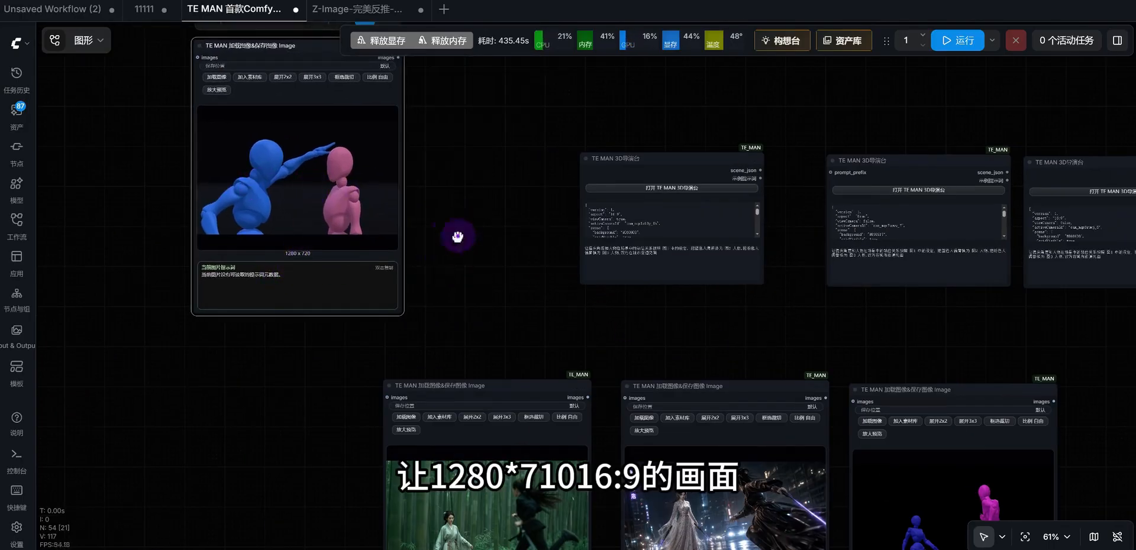
Move the shot's image node further up into the empty canvas area above the row of 3D导演台 nodes.
{"action": "left_click_drag", "start_coordinate": [458, 237], "coordinate": [648, 361]}
{"action": "scroll", "coordinate": [488, 306], "scroll_direction": "up", "scroll_amount": 6}
{"action": "scroll", "coordinate": [488, 306], "scroll_direction": "down", "scroll_amount": 9}
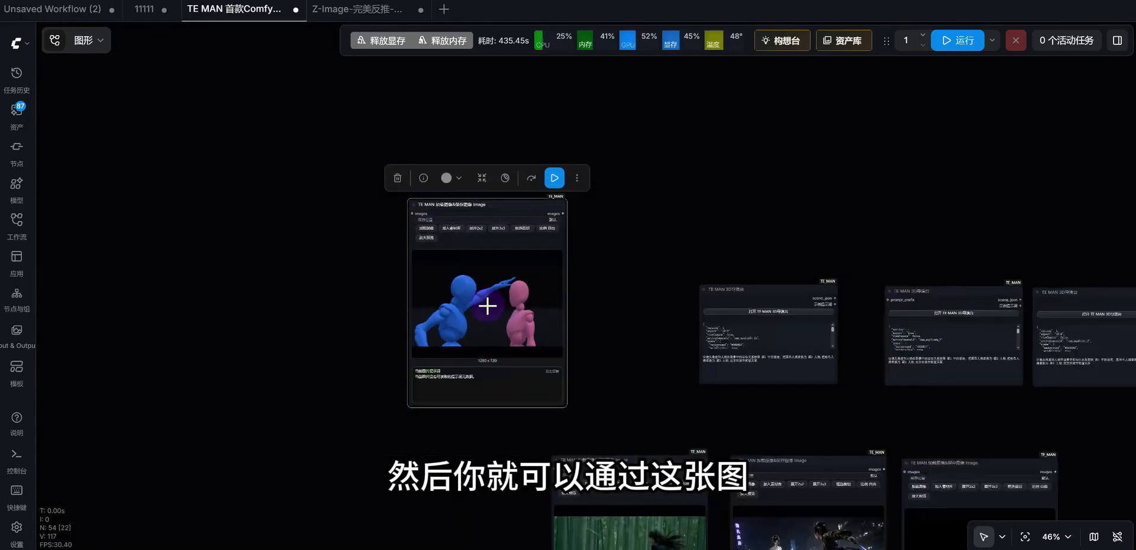
{"action": "scroll", "coordinate": [488, 306], "scroll_direction": "down", "scroll_amount": 6}
{"action": "left_click_drag", "start_coordinate": [489, 323], "coordinate": [500, 225]}
{"action": "scroll", "coordinate": [563, 226], "scroll_direction": "up", "scroll_amount": 5}
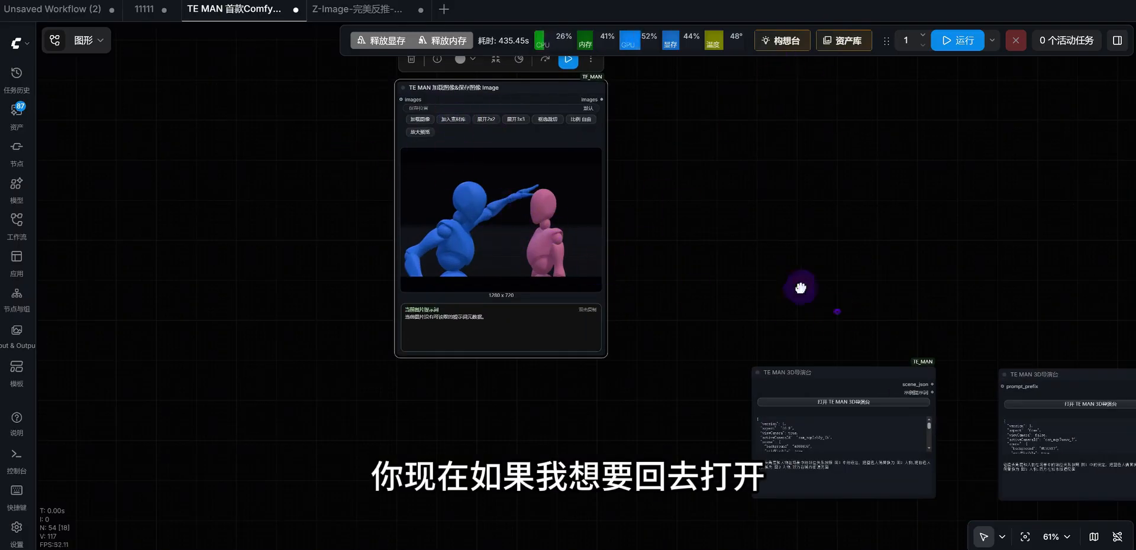
Reopen the first 3D导演台 node to check its two-character scene, and close it again.
{"action": "left_click_drag", "start_coordinate": [801, 281], "coordinate": [589, 155]}
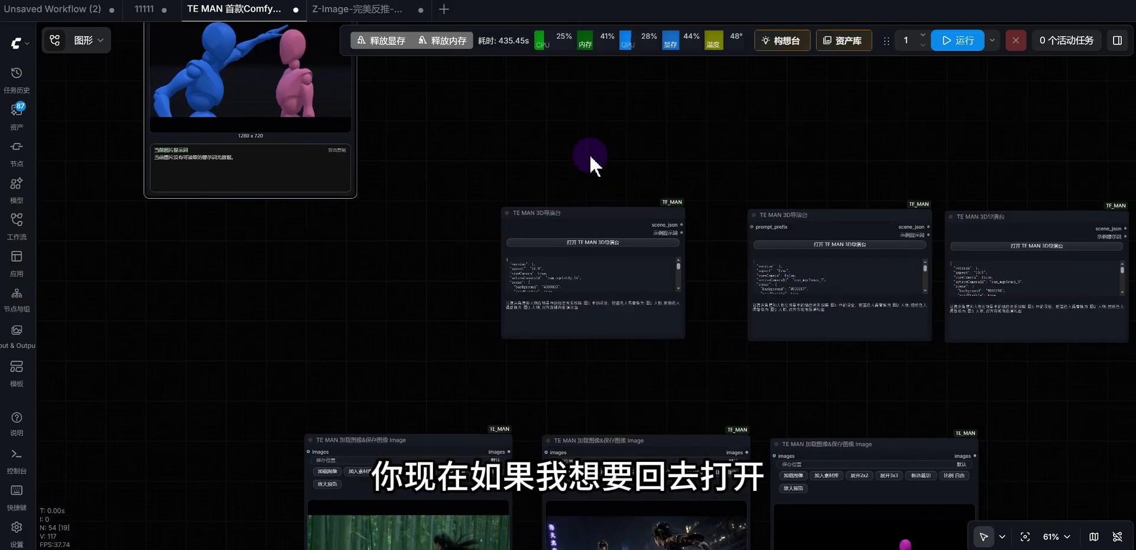
{"action": "left_click", "coordinate": [615, 238]}
{"action": "left_click", "coordinate": [913, 80]}
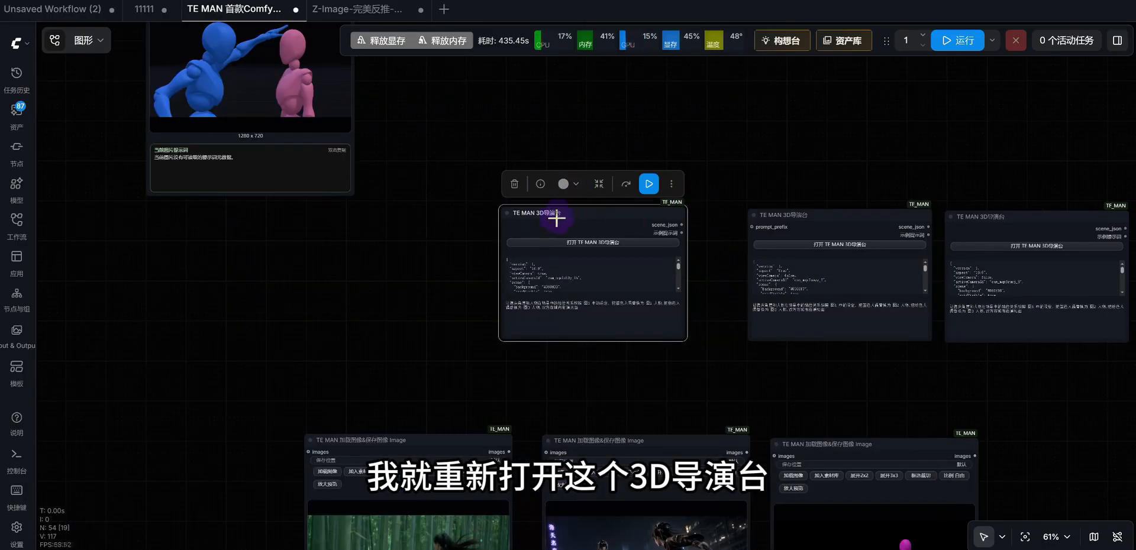
{"action": "left_click", "coordinate": [818, 218]}
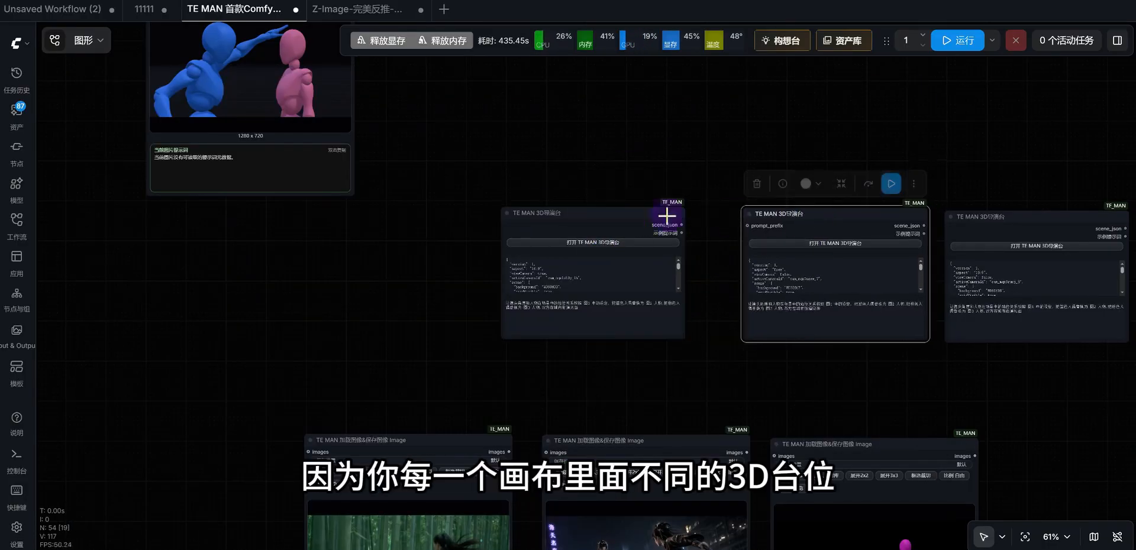
{"action": "left_click_drag", "start_coordinate": [563, 142], "coordinate": [331, 124]}
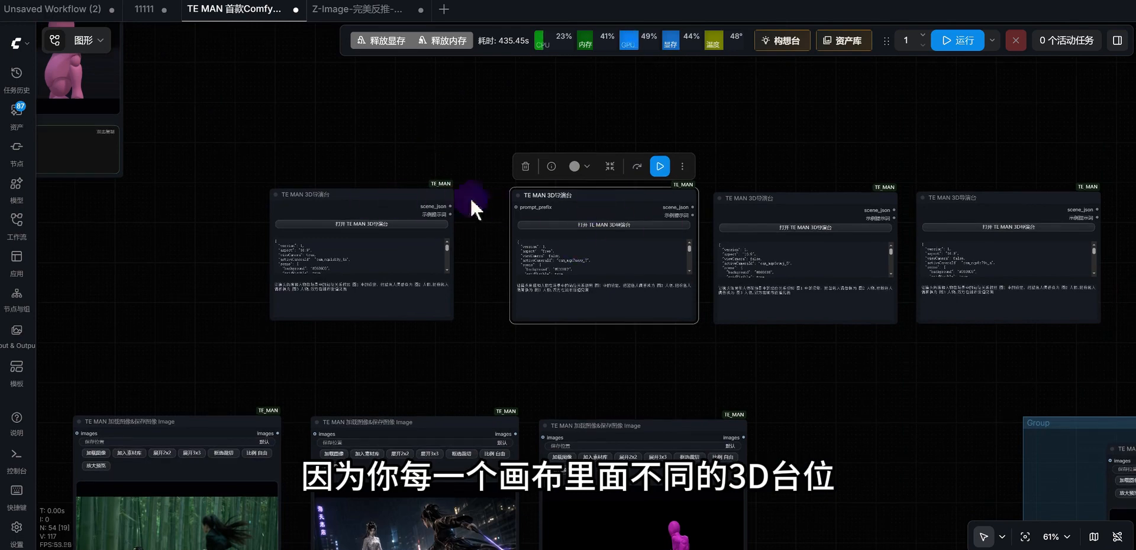
{"action": "left_click", "coordinate": [383, 225]}
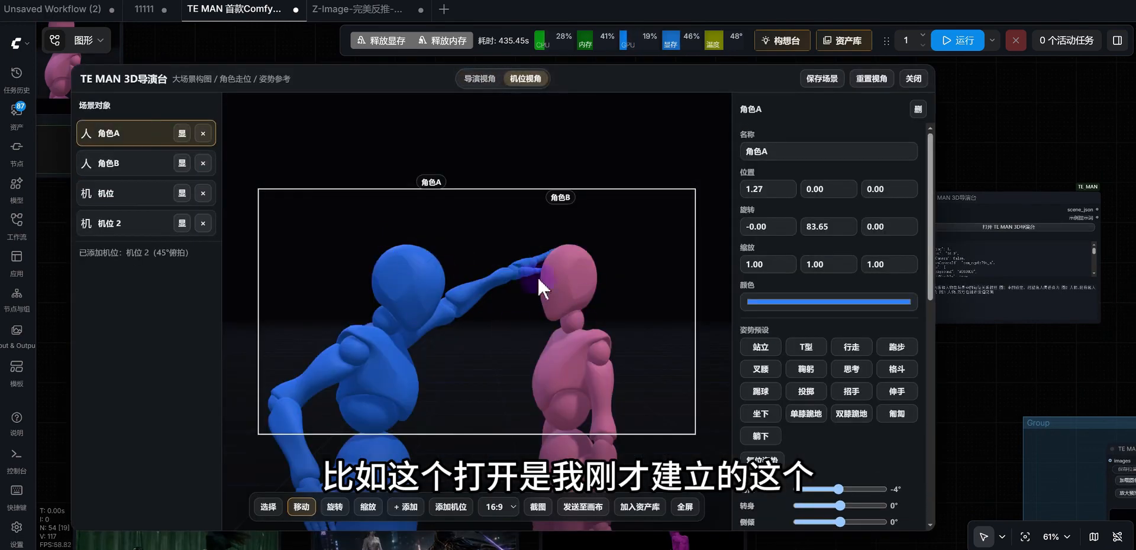
{"action": "left_click", "coordinate": [916, 80]}
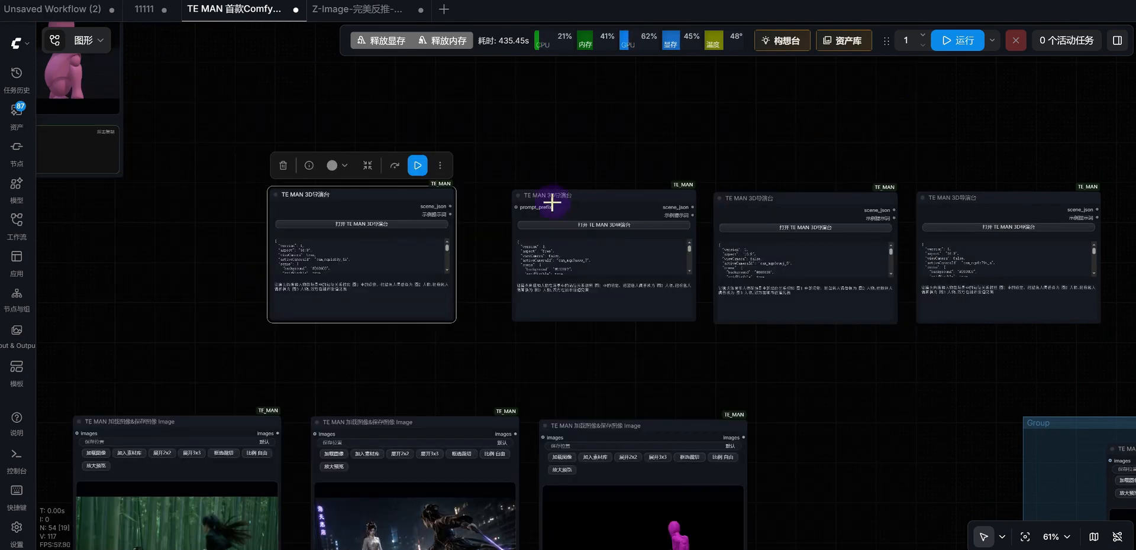
Open the other three 3D导演台 nodes one after another to compare their character placements and cameras, closing each one.
{"action": "left_click", "coordinate": [608, 224]}
{"action": "left_click_drag", "start_coordinate": [488, 424], "coordinate": [480, 356]}
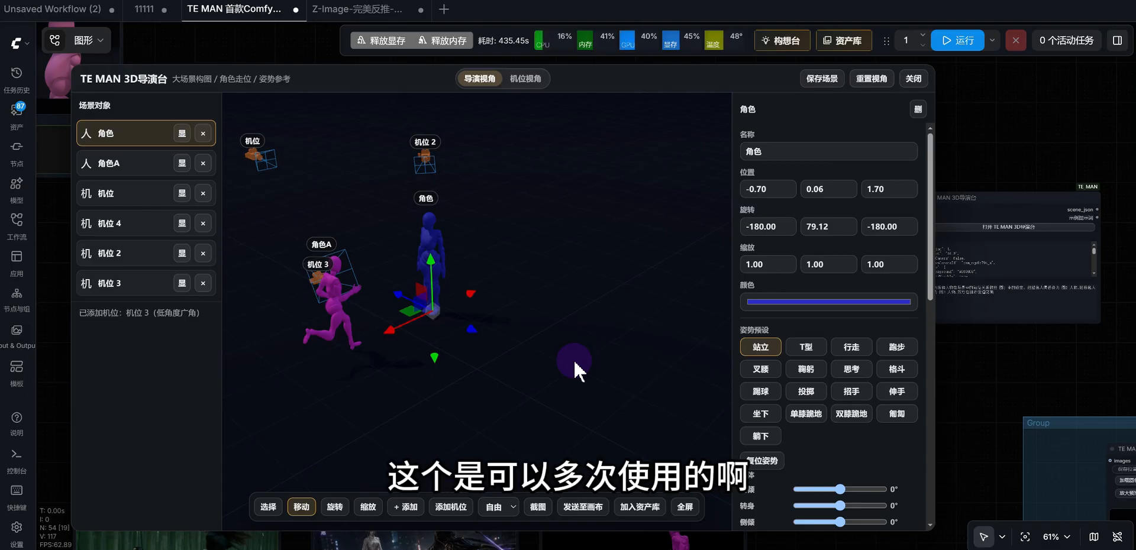
{"action": "left_click", "coordinate": [913, 78]}
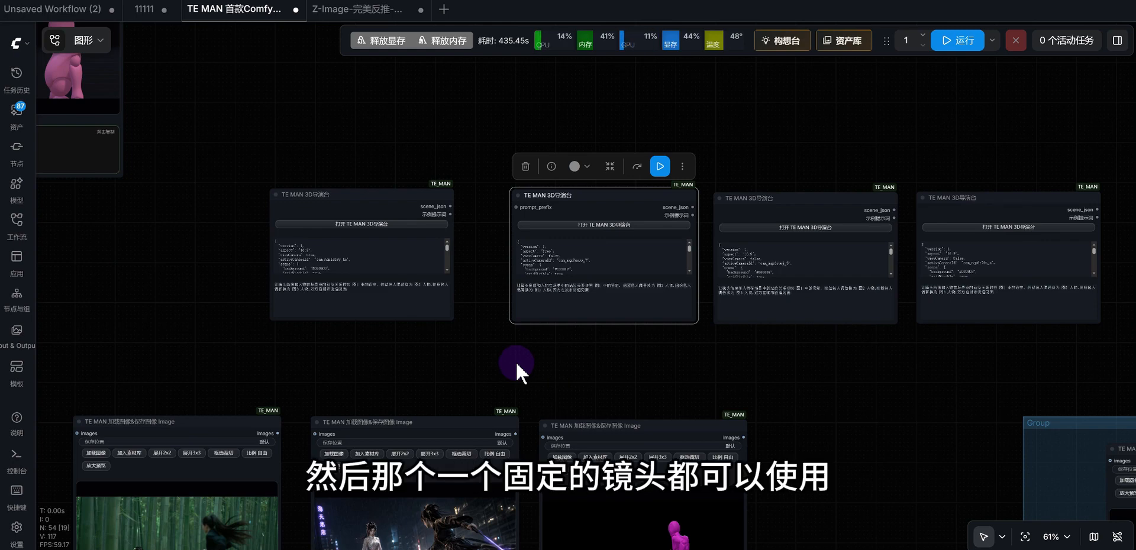
{"action": "left_click", "coordinate": [816, 228]}
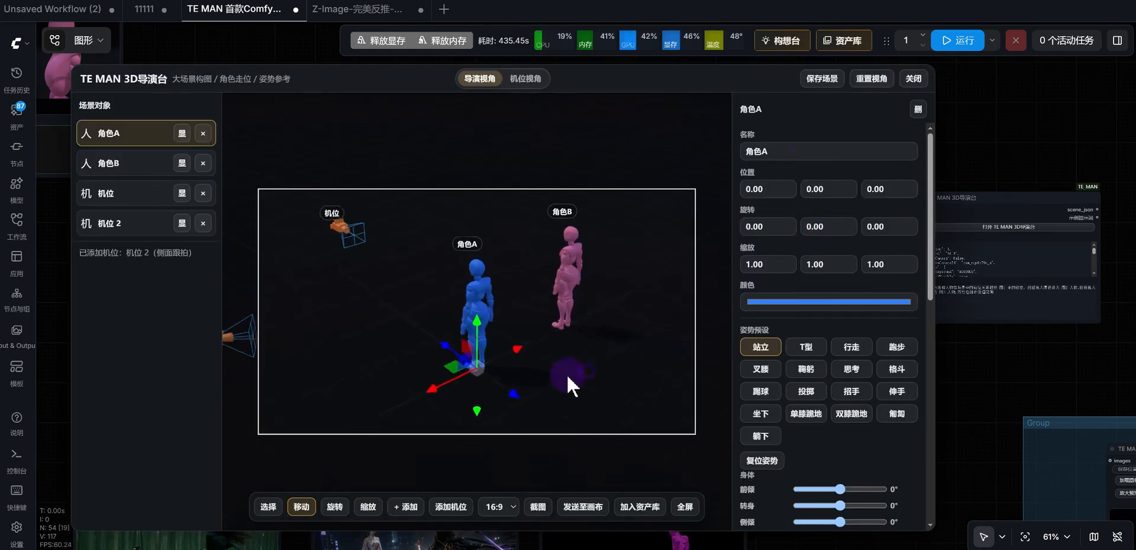
{"action": "left_click_drag", "start_coordinate": [568, 379], "coordinate": [551, 376]}
{"action": "left_click", "coordinate": [915, 81]}
{"action": "left_click", "coordinate": [956, 228]}
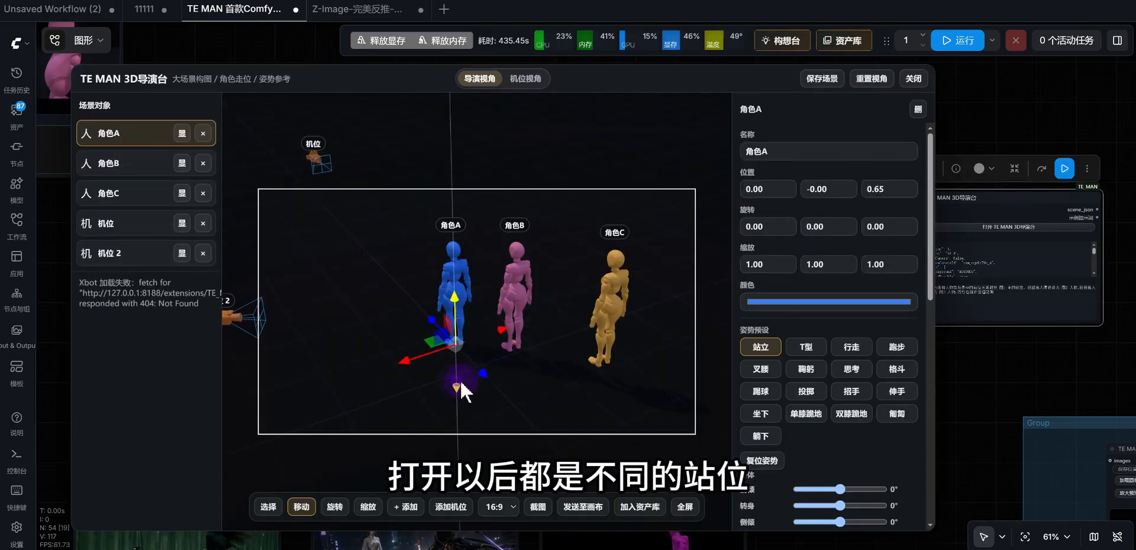
{"action": "left_click_drag", "start_coordinate": [460, 380], "coordinate": [590, 354]}
{"action": "left_click", "coordinate": [914, 78]}
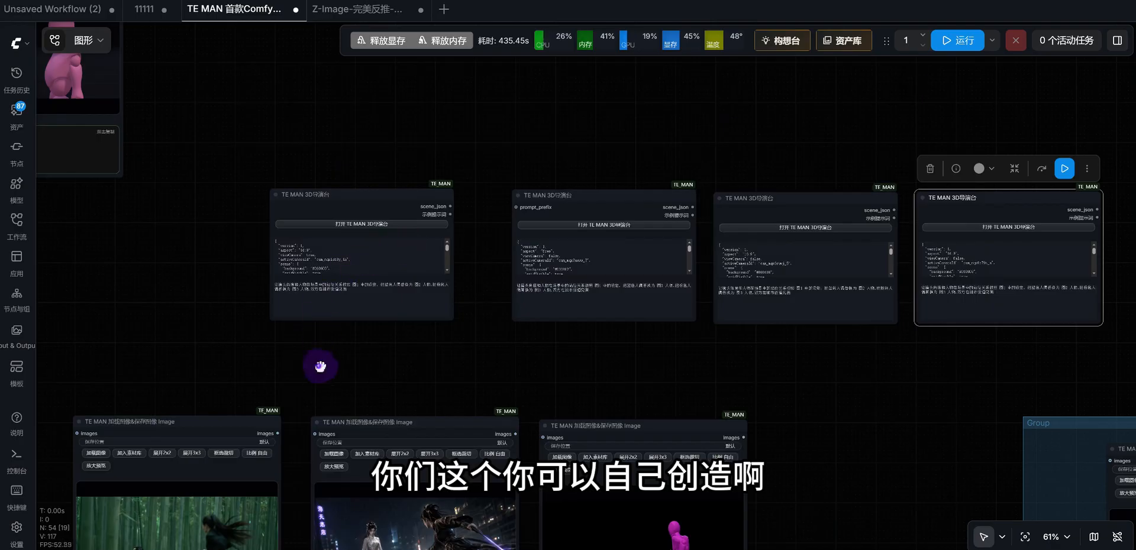
Reopen the first 3D导演台 node's scene, send 机位 2's overhead shot to the canvas and close the director.
{"action": "left_click_drag", "start_coordinate": [320, 366], "coordinate": [500, 378]}
{"action": "left_click_drag", "start_coordinate": [299, 243], "coordinate": [342, 328]}
{"action": "scroll", "coordinate": [622, 324], "scroll_direction": "up", "scroll_amount": 2}
{"action": "left_click", "coordinate": [621, 324]}
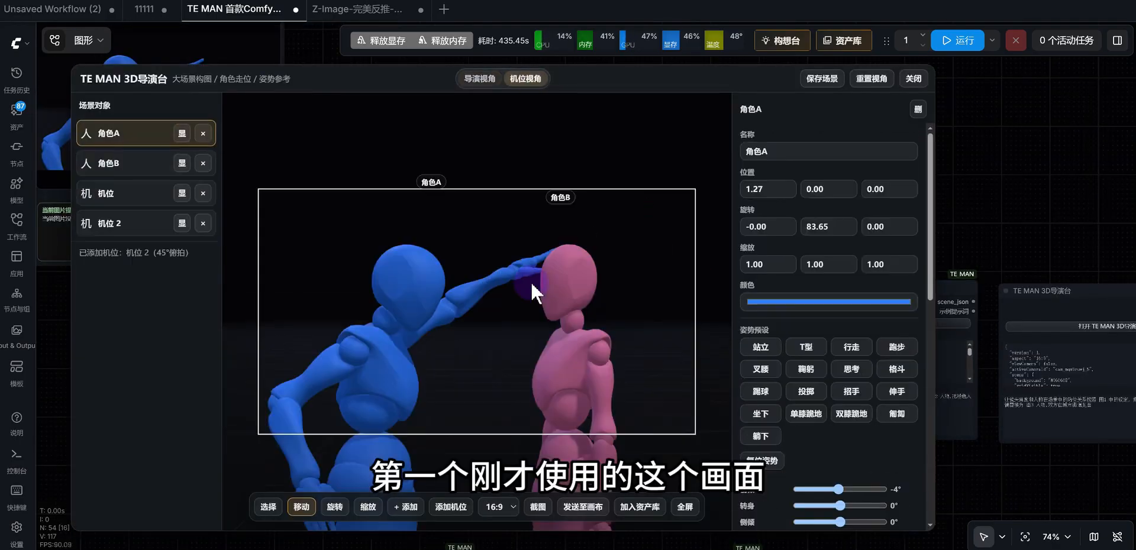
{"action": "left_click", "coordinate": [129, 203]}
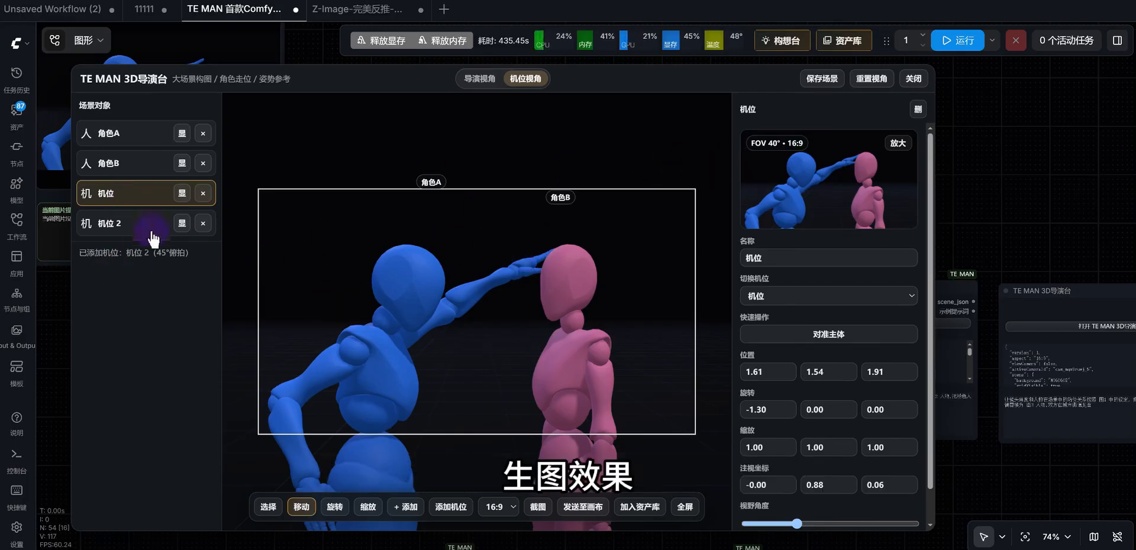
{"action": "left_click", "coordinate": [131, 226]}
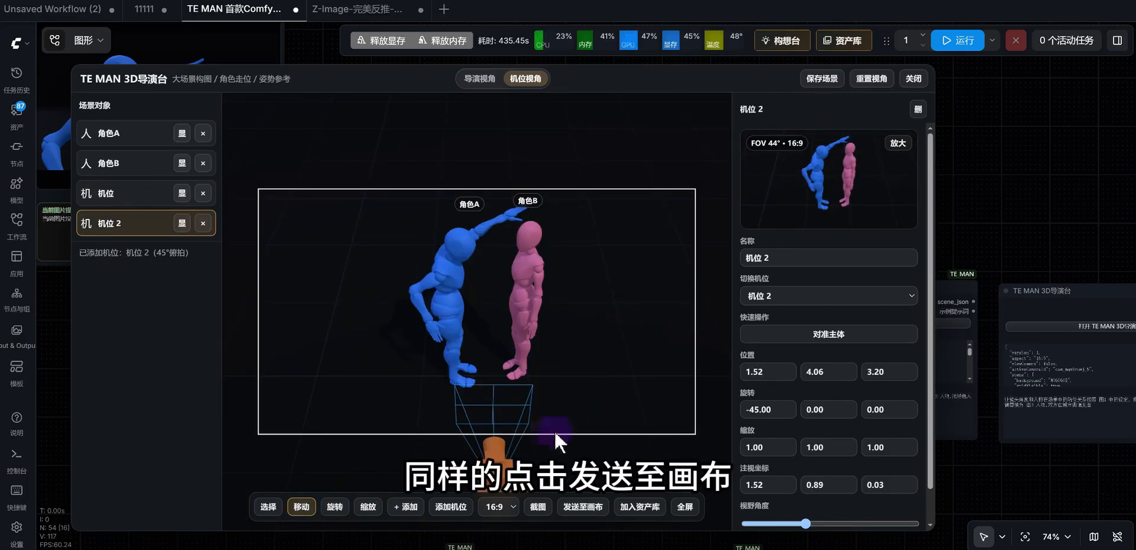
{"action": "left_click", "coordinate": [593, 512]}
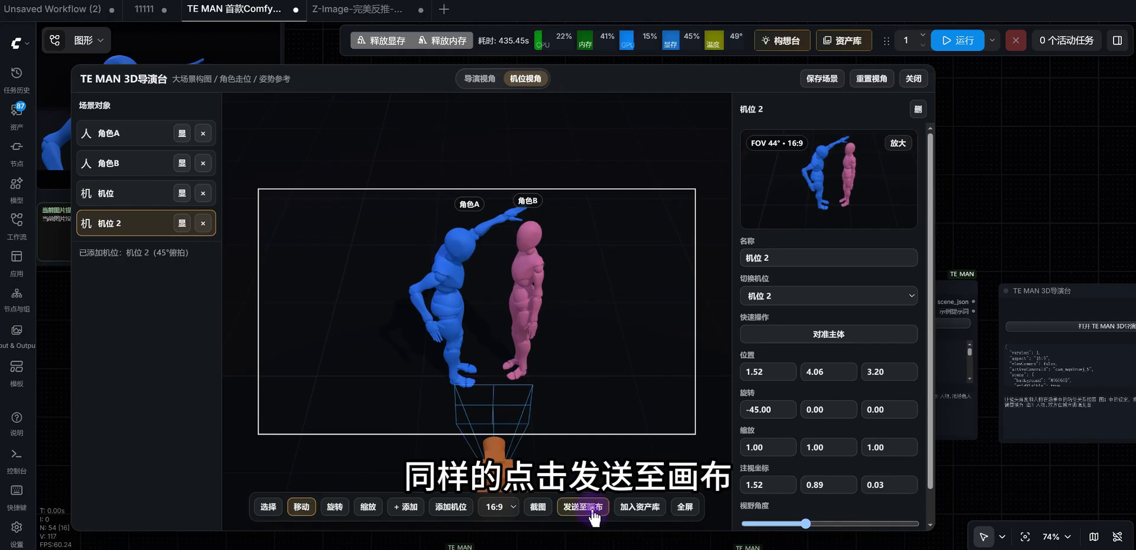
{"action": "left_click", "coordinate": [913, 78]}
Place 机位 2's image node beside the first shot's image node, above the 3D导演台 nodes.
{"action": "scroll", "coordinate": [527, 287], "scroll_direction": "down", "scroll_amount": 5}
{"action": "left_click_drag", "start_coordinate": [720, 371], "coordinate": [523, 220]}
{"action": "scroll", "coordinate": [533, 260], "scroll_direction": "up", "scroll_amount": 3}
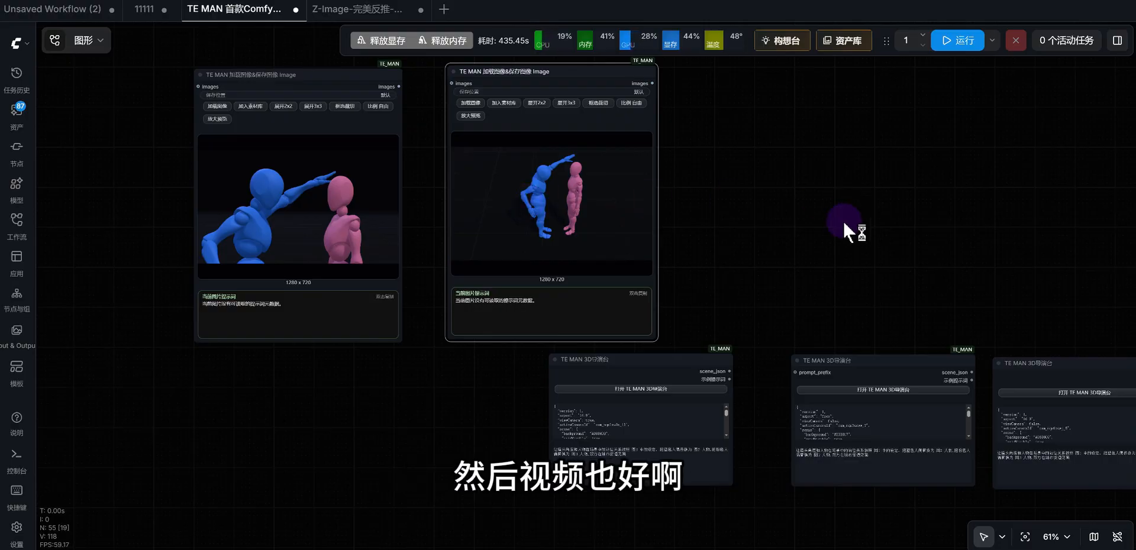
Open the first 3D导演台 node's scene again and return the viewport to 导演视角.
{"action": "left_click", "coordinate": [661, 392]}
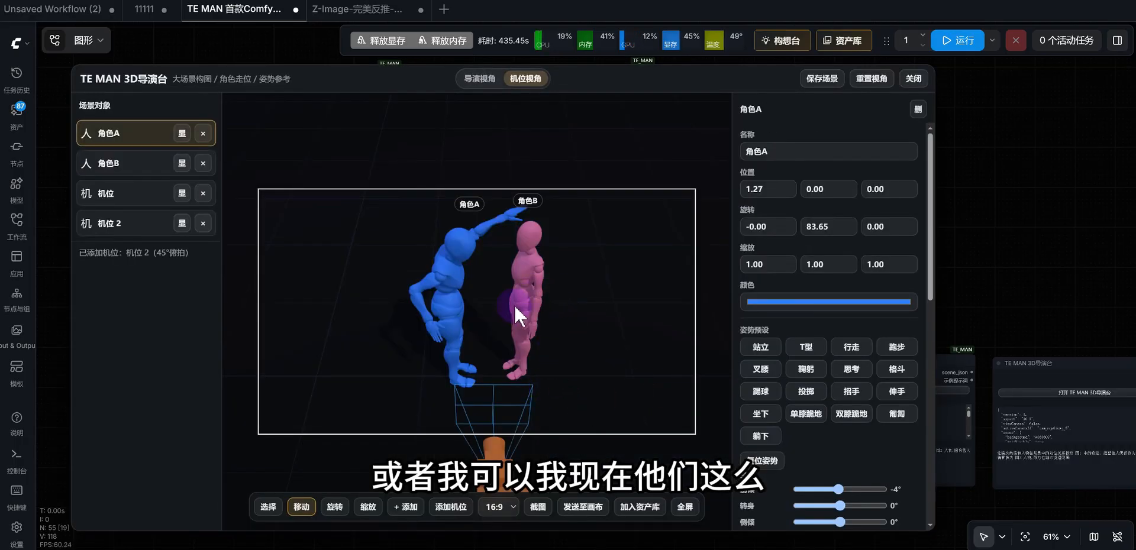
{"action": "left_click", "coordinate": [529, 307]}
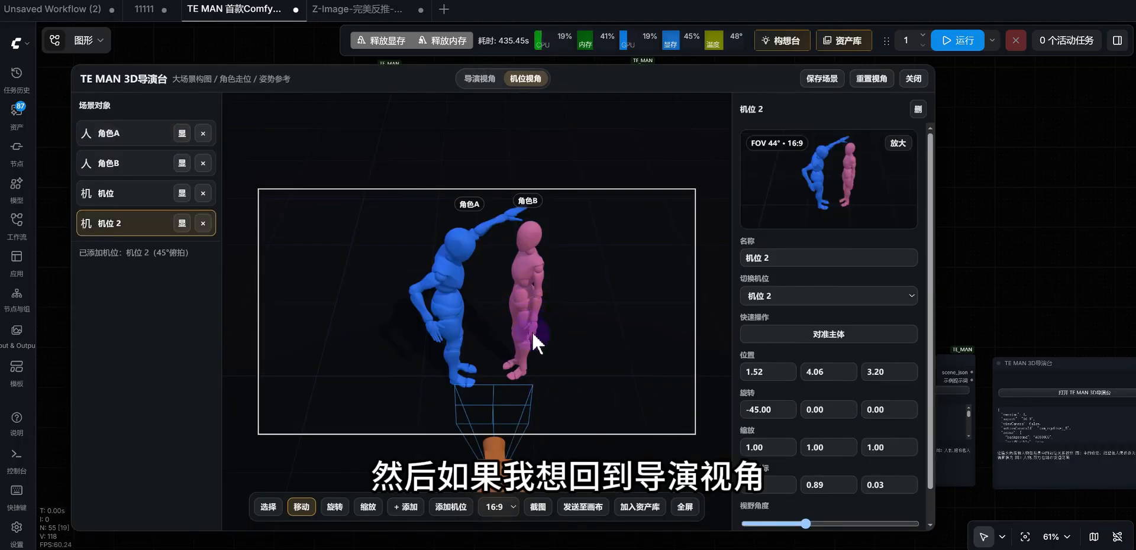
{"action": "left_click", "coordinate": [485, 81]}
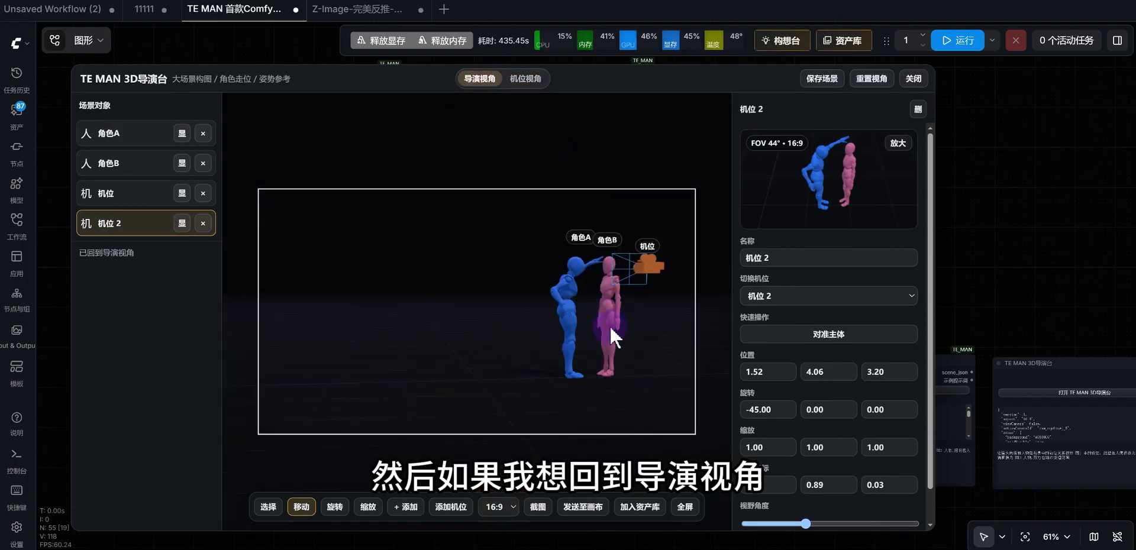
Move 角色B along the X axis away from 角色A to a position of about 3.23.
{"action": "left_click", "coordinate": [609, 325]}
{"action": "left_click_drag", "start_coordinate": [622, 421], "coordinate": [575, 380]}
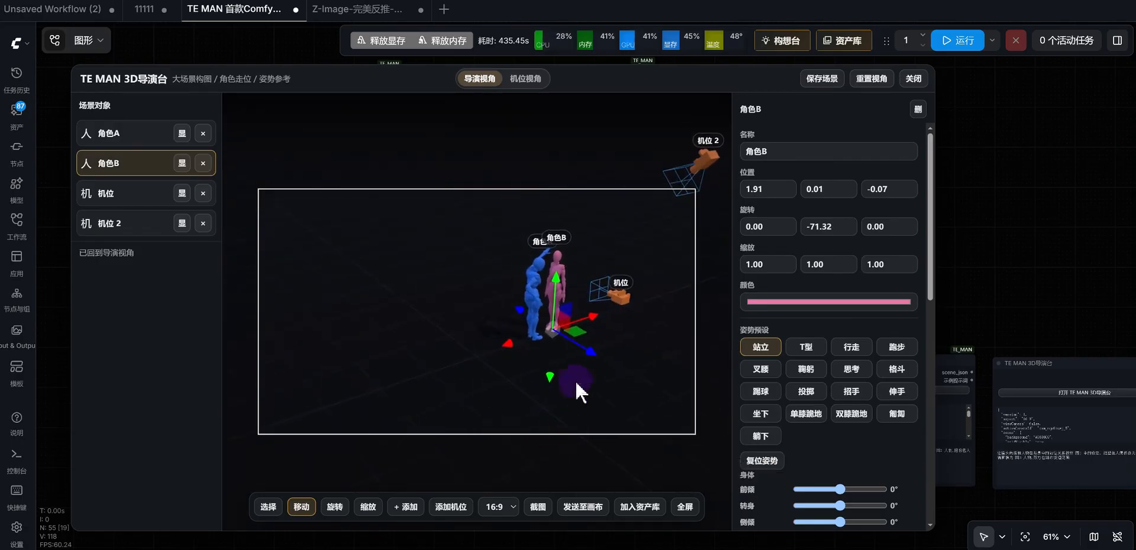
{"action": "left_click_drag", "start_coordinate": [588, 324], "coordinate": [626, 303]}
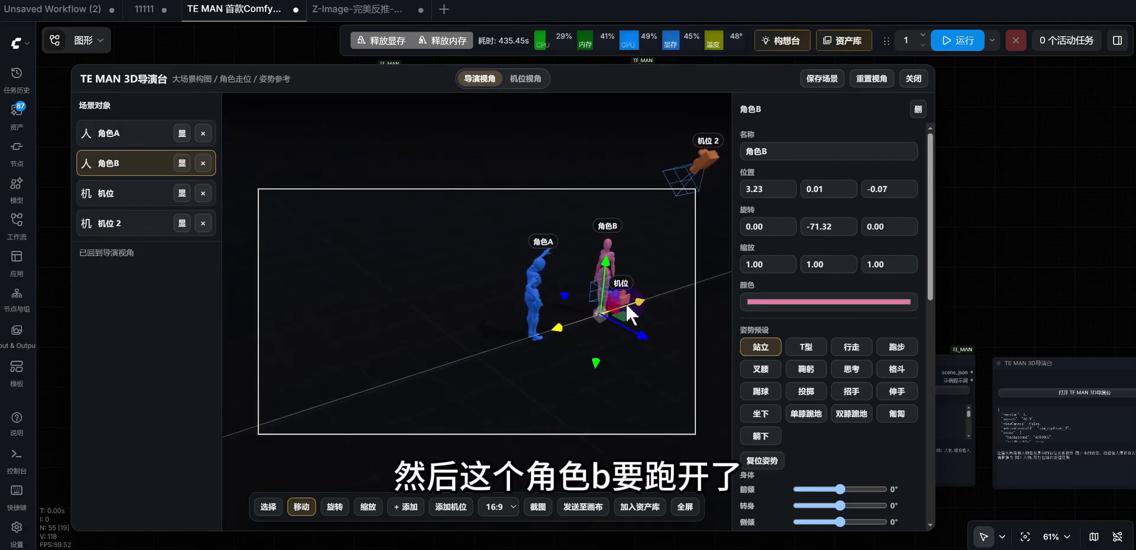
Rotate 角色B about its vertical axis to about 74.49 so it faces away from 角色A, and apply the 跑步 pose.
{"action": "left_click", "coordinate": [335, 507]}
{"action": "left_click_drag", "start_coordinate": [577, 337], "coordinate": [650, 329]}
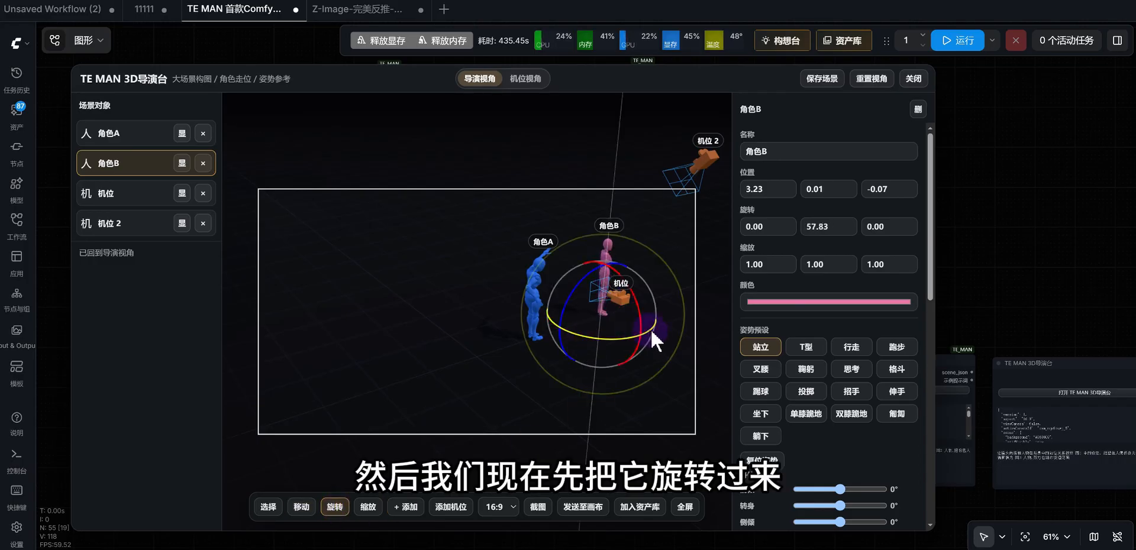
{"action": "left_click", "coordinate": [896, 347]}
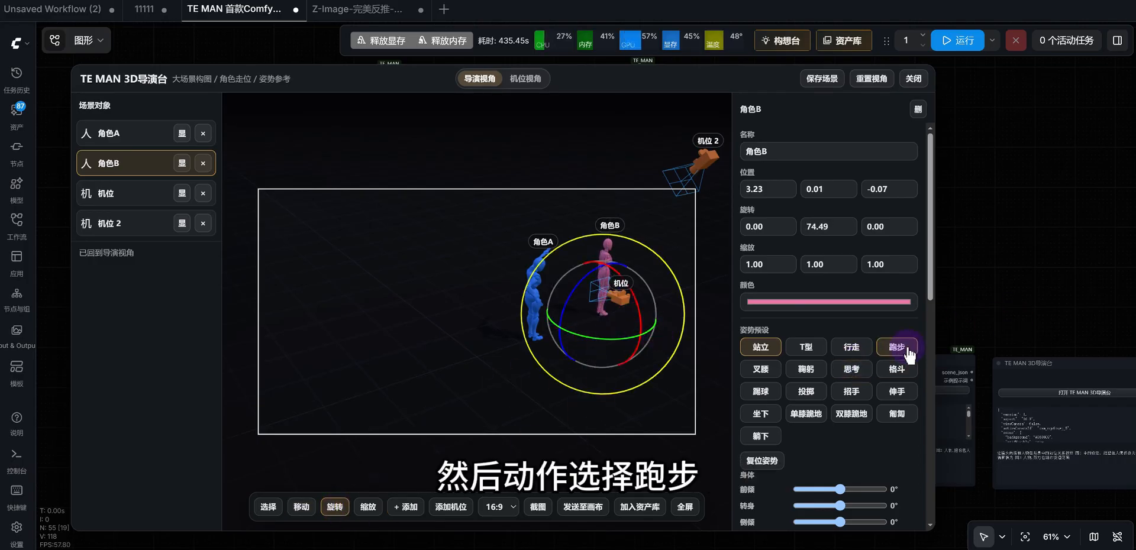
{"action": "left_click", "coordinate": [499, 386]}
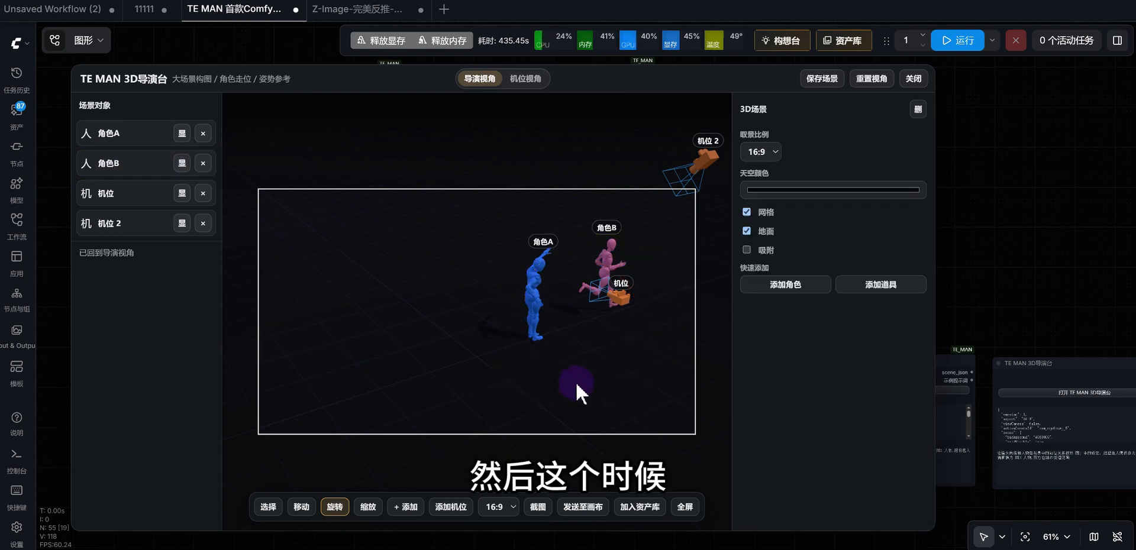
Frame both characters from behind 角色A and add a camera there with the 当前视角 preset.
{"action": "mouse_move", "coordinate": [577, 382]}
{"action": "left_mouse_down"}
{"action": "mouse_move", "coordinate": [638, 377]}
{"action": "mouse_move", "coordinate": [626, 383]}
{"action": "mouse_move", "coordinate": [597, 317]}
{"action": "mouse_move", "coordinate": [570, 356]}
{"action": "mouse_move", "coordinate": [588, 371]}
{"action": "left_mouse_up"}
{"action": "scroll", "coordinate": [573, 326], "scroll_direction": "up", "scroll_amount": 5}
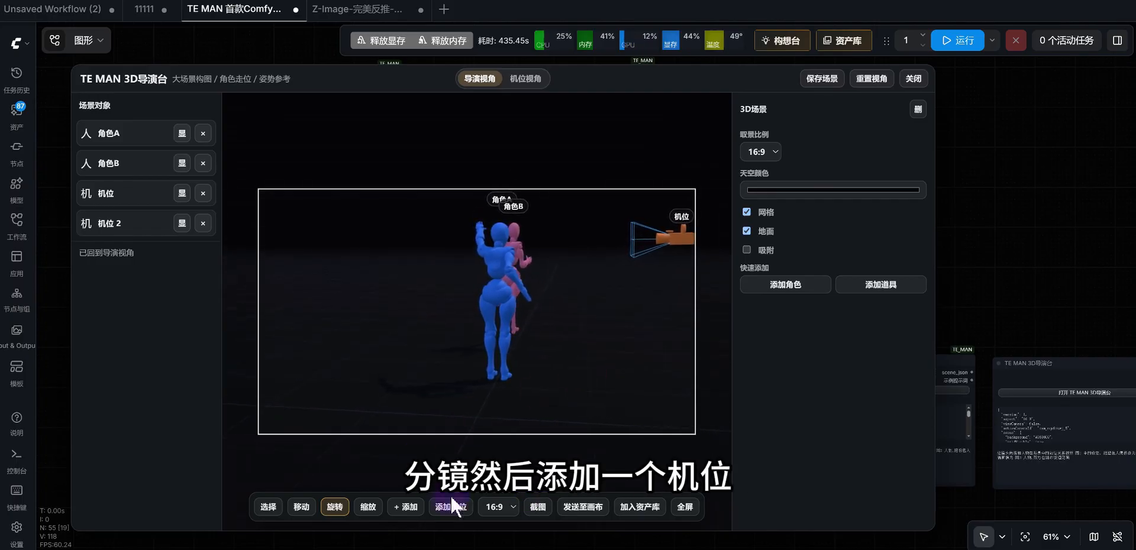
{"action": "left_click", "coordinate": [451, 507]}
{"action": "scroll", "coordinate": [401, 233], "scroll_direction": "up", "scroll_amount": 2}
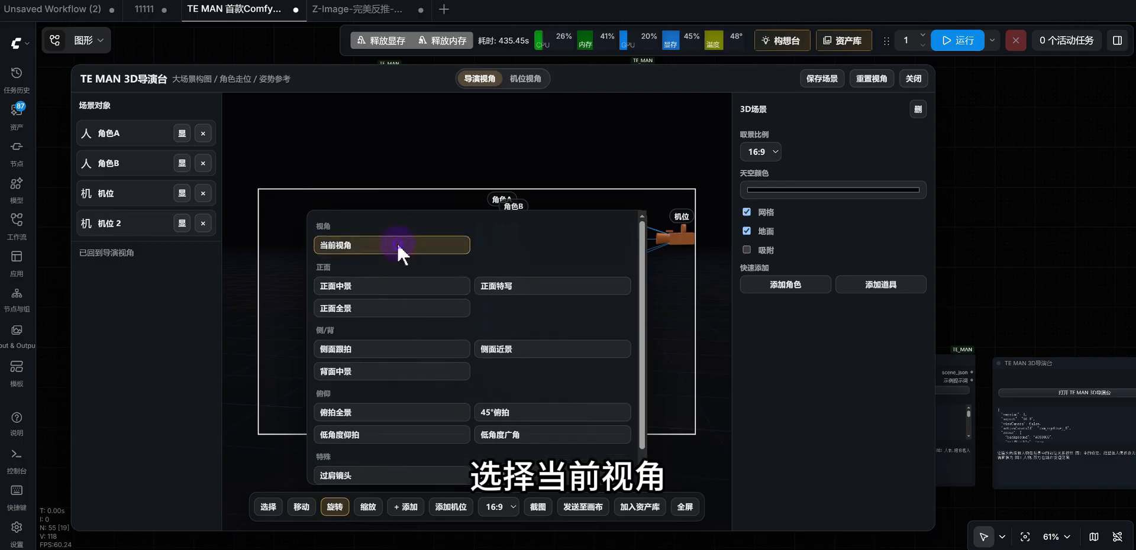
{"action": "left_click", "coordinate": [396, 243]}
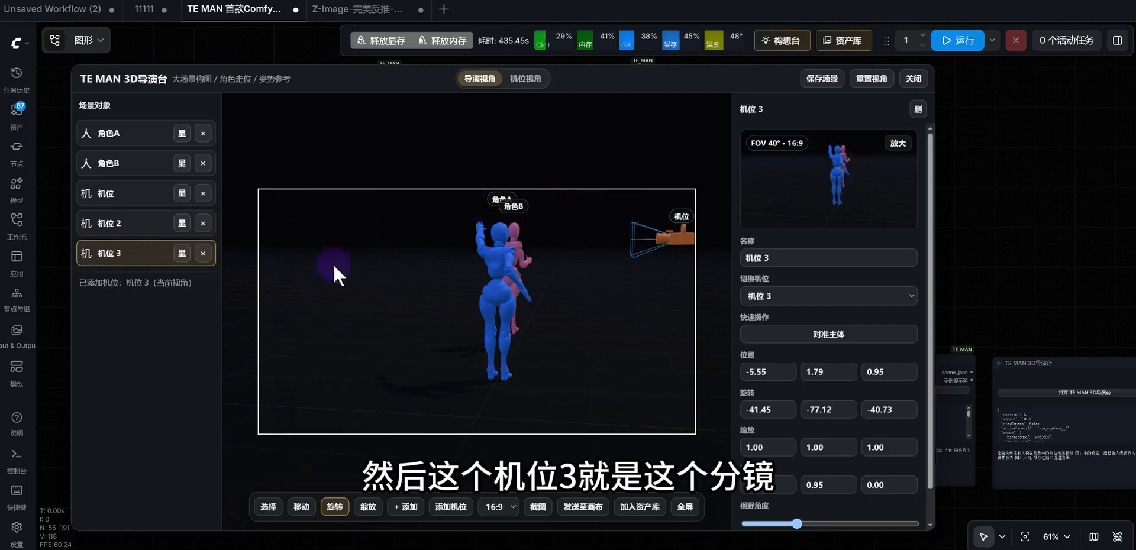
Move 机位 3 closer behind 角色A and raise it, to a position of about -2.11, 2.27, 0.88.
{"action": "left_click_drag", "start_coordinate": [570, 94], "coordinate": [616, 385]}
{"action": "scroll", "coordinate": [633, 380], "scroll_direction": "down", "scroll_amount": 3}
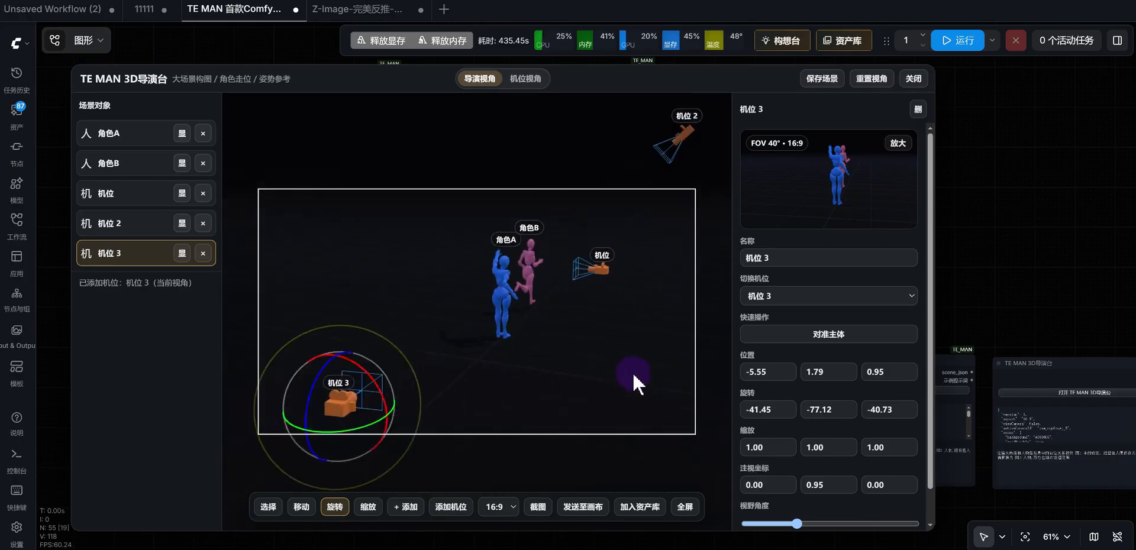
{"action": "left_click", "coordinate": [301, 507]}
{"action": "left_click_drag", "start_coordinate": [398, 365], "coordinate": [453, 307]}
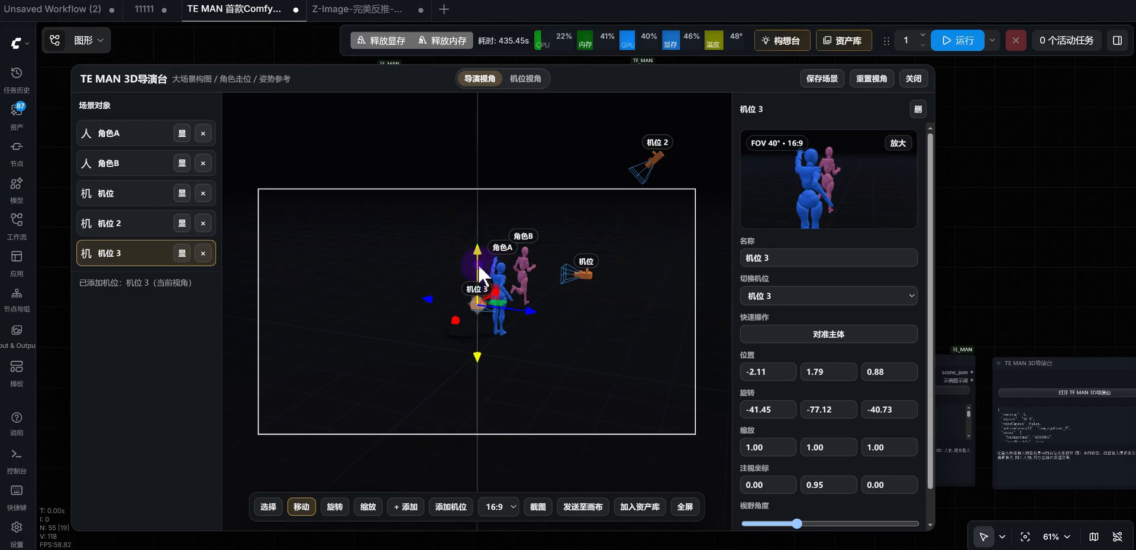
{"action": "left_click_drag", "start_coordinate": [479, 265], "coordinate": [489, 236]}
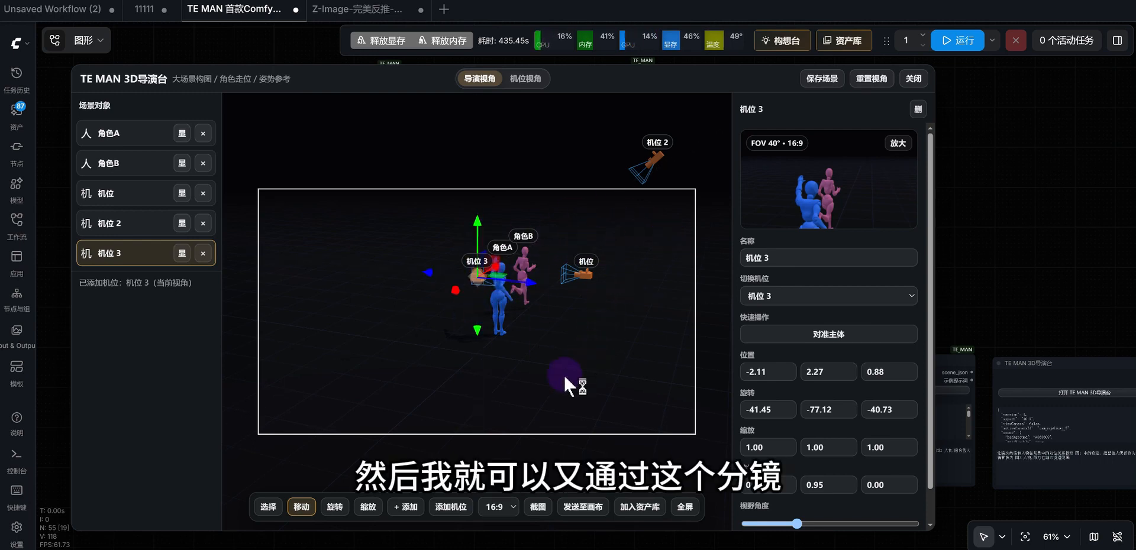
{"action": "left_click", "coordinate": [603, 503]}
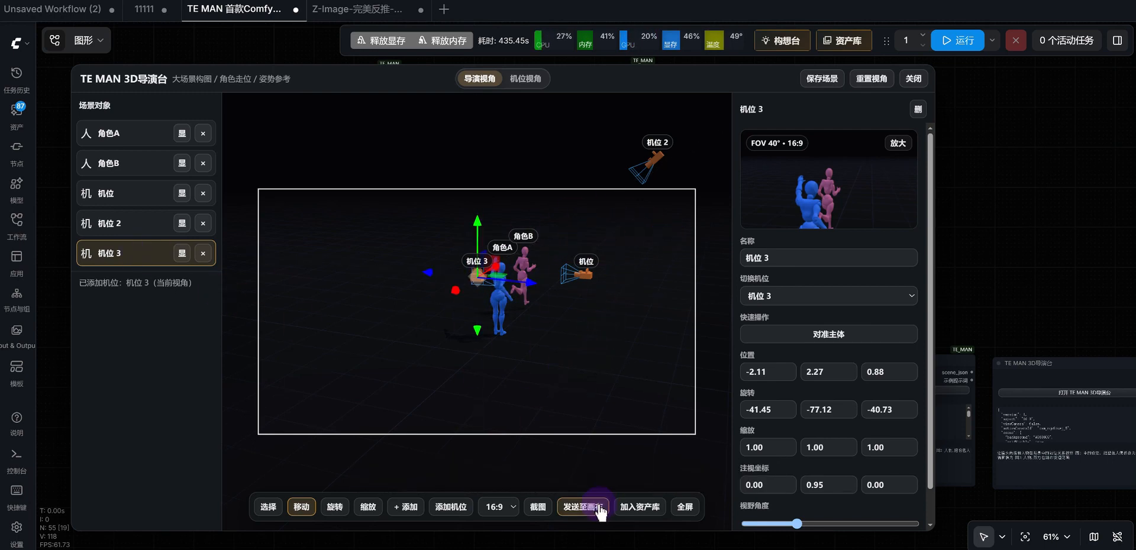
{"action": "left_click", "coordinate": [913, 79]}
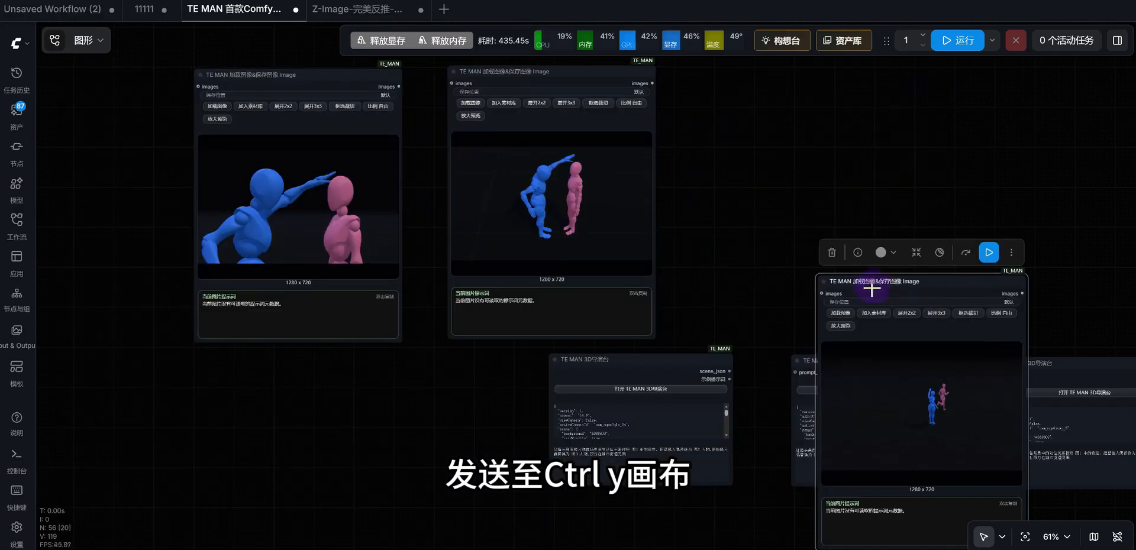
{"action": "key", "text": "Delete"}
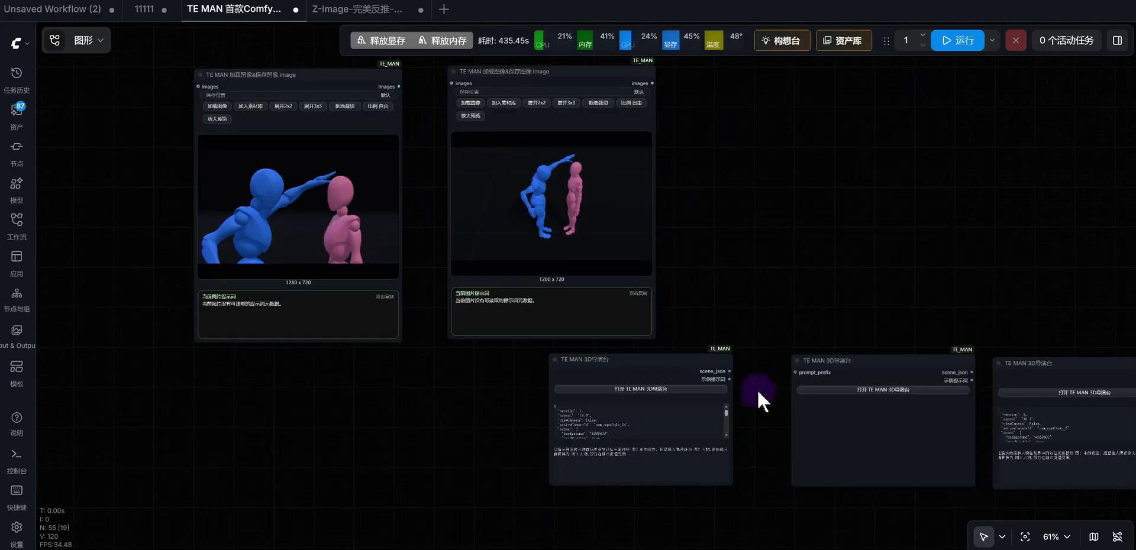
Send 机位 3's 机位视角 shot from the first 3D导演台 scene to the canvas and place its image node beside the other two shots.
{"action": "left_click", "coordinate": [692, 389]}
{"action": "left_click", "coordinate": [523, 308]}
{"action": "left_click", "coordinate": [140, 253]}
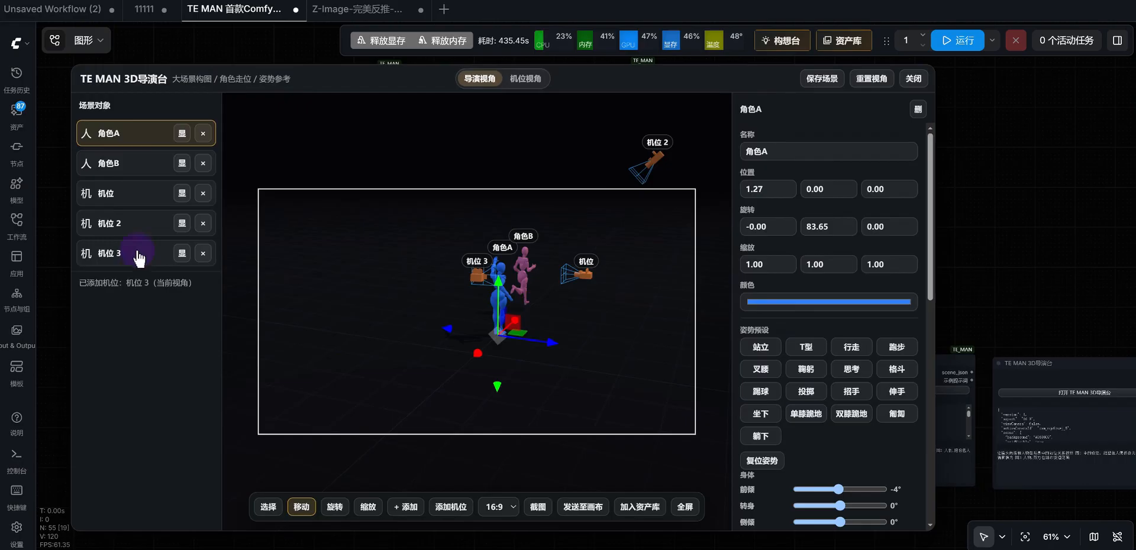
{"action": "left_click", "coordinate": [526, 79]}
{"action": "left_click", "coordinate": [695, 236]}
{"action": "left_click", "coordinate": [583, 507]}
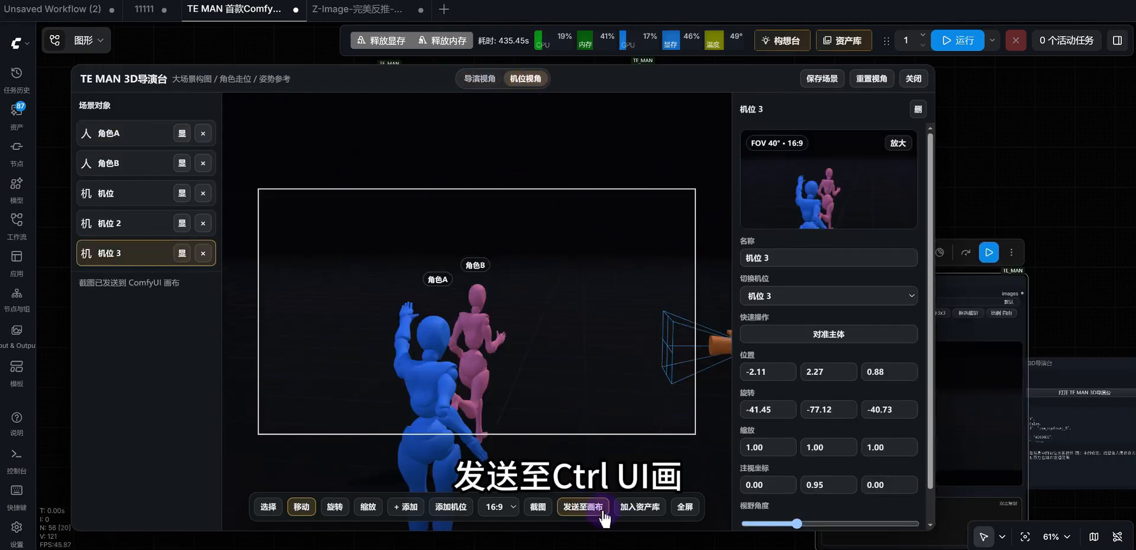
{"action": "left_click", "coordinate": [913, 78]}
{"action": "left_click_drag", "start_coordinate": [918, 293], "coordinate": [870, 71]}
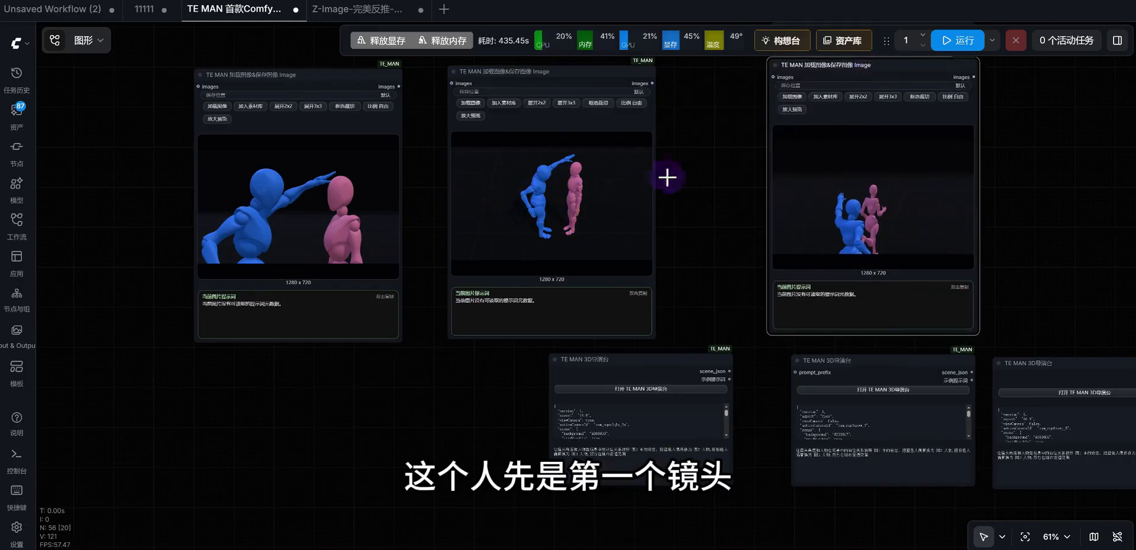
Look over the three storyboard shots and the rows of example images below the 3D导演台 nodes.
{"action": "left_click_drag", "start_coordinate": [1019, 240], "coordinate": [844, 237]}
{"action": "left_click_drag", "start_coordinate": [731, 197], "coordinate": [709, 205]}
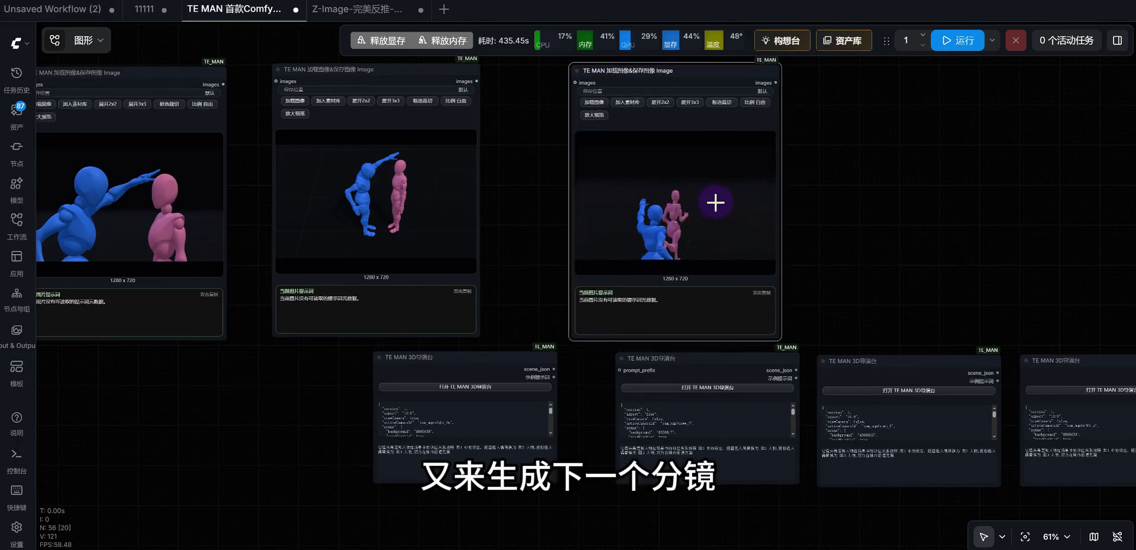
{"action": "scroll", "coordinate": [856, 250], "scroll_direction": "down", "scroll_amount": 5}
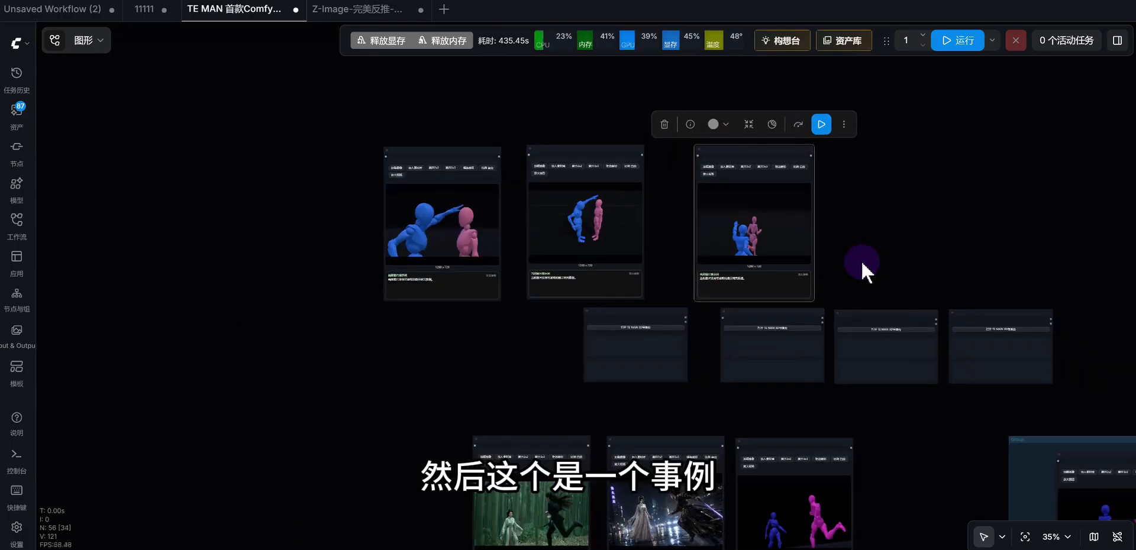
{"action": "left_click_drag", "start_coordinate": [862, 263], "coordinate": [841, 225]}
{"action": "left_click_drag", "start_coordinate": [713, 201], "coordinate": [683, 194]}
{"action": "left_click_drag", "start_coordinate": [892, 463], "coordinate": [771, 258]}
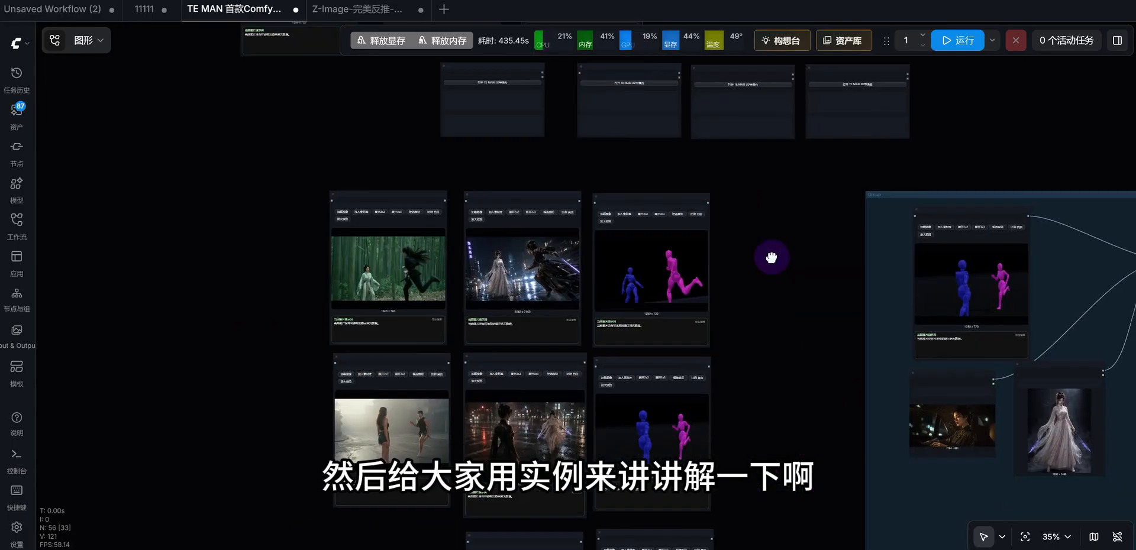
{"action": "left_click_drag", "start_coordinate": [808, 375], "coordinate": [724, 270]}
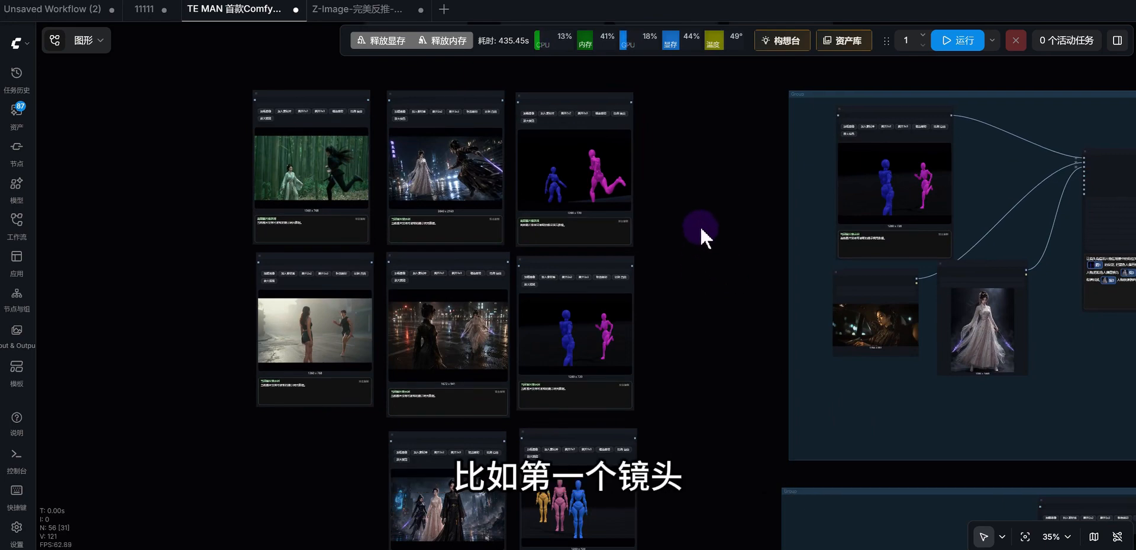
{"action": "left_click_drag", "start_coordinate": [722, 161], "coordinate": [694, 327]}
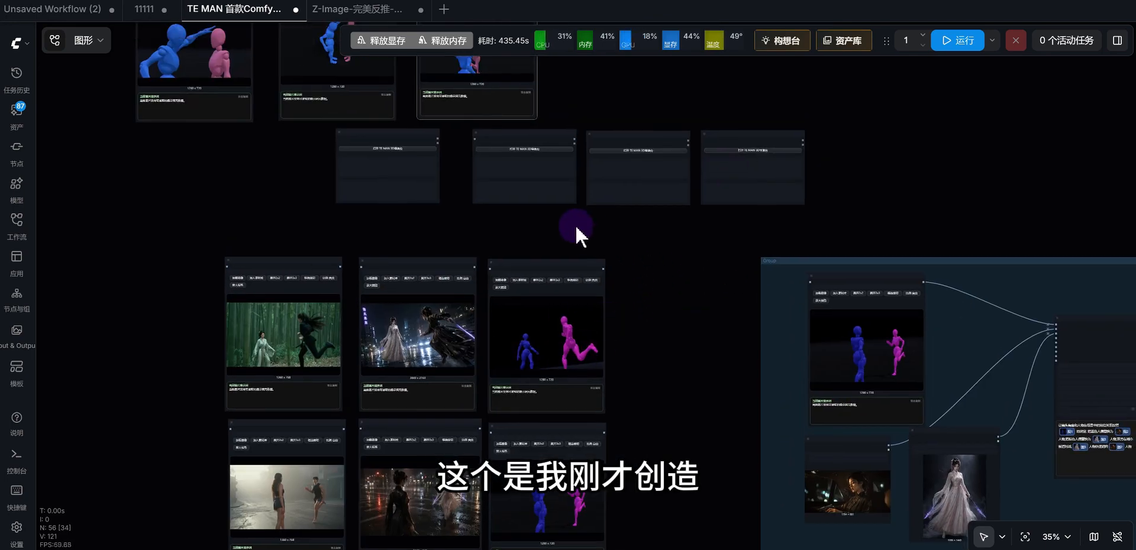
{"action": "scroll", "coordinate": [591, 249], "scroll_direction": "up", "scroll_amount": 1}
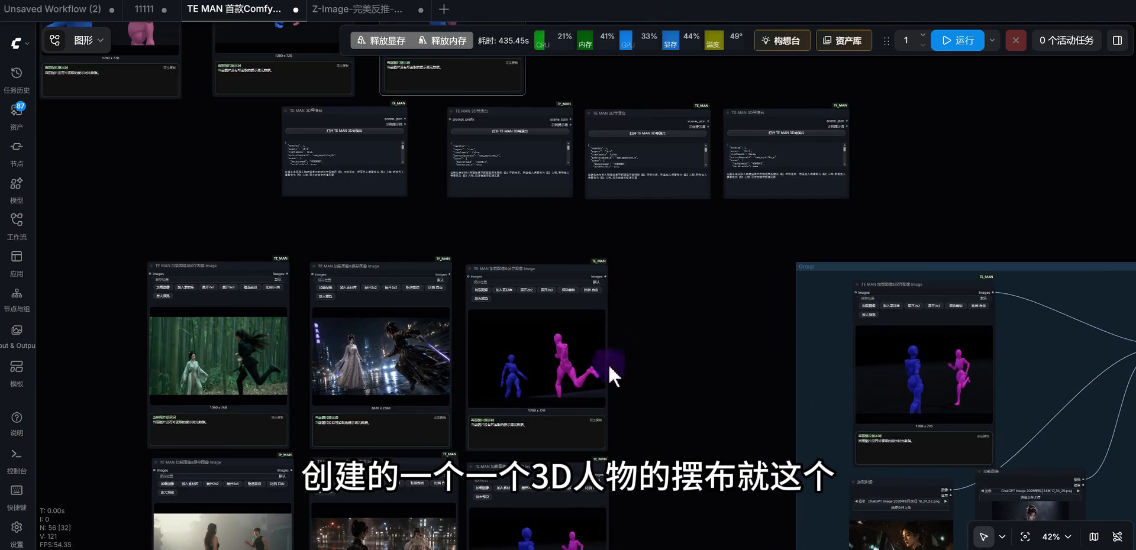
Open the second 3D导演台 node's scene and compare the previews of 机位 3, 机位 2 and 机位 4.
{"action": "left_click", "coordinate": [525, 130]}
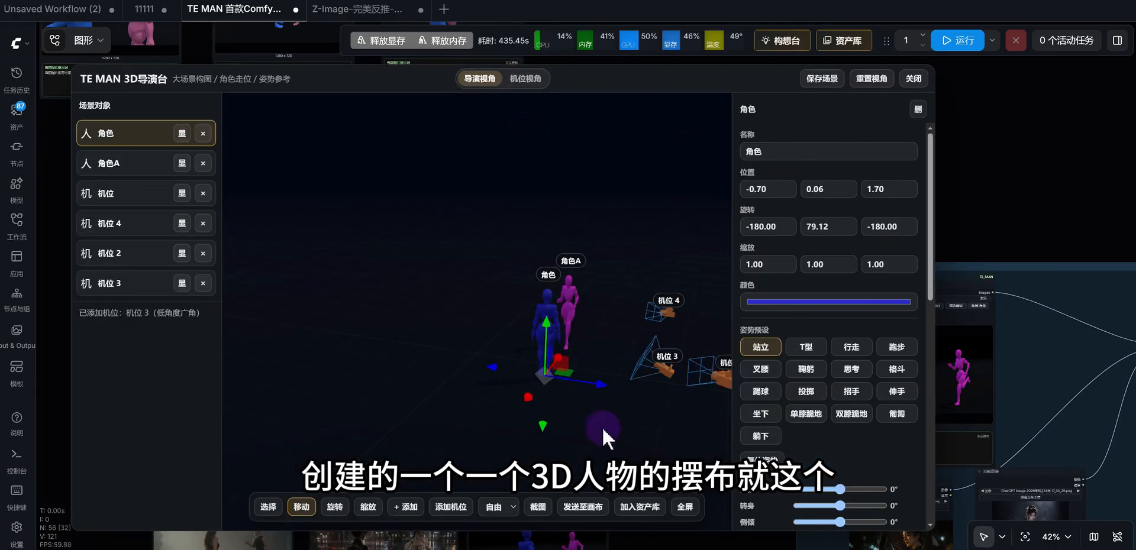
{"action": "left_click_drag", "start_coordinate": [602, 427], "coordinate": [463, 431]}
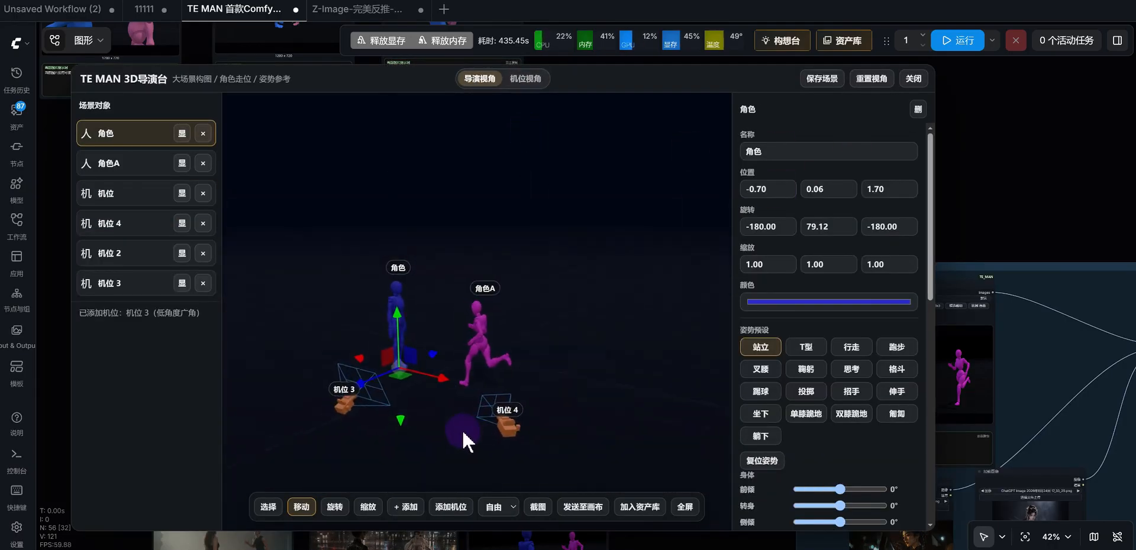
{"action": "left_click", "coordinate": [128, 288]}
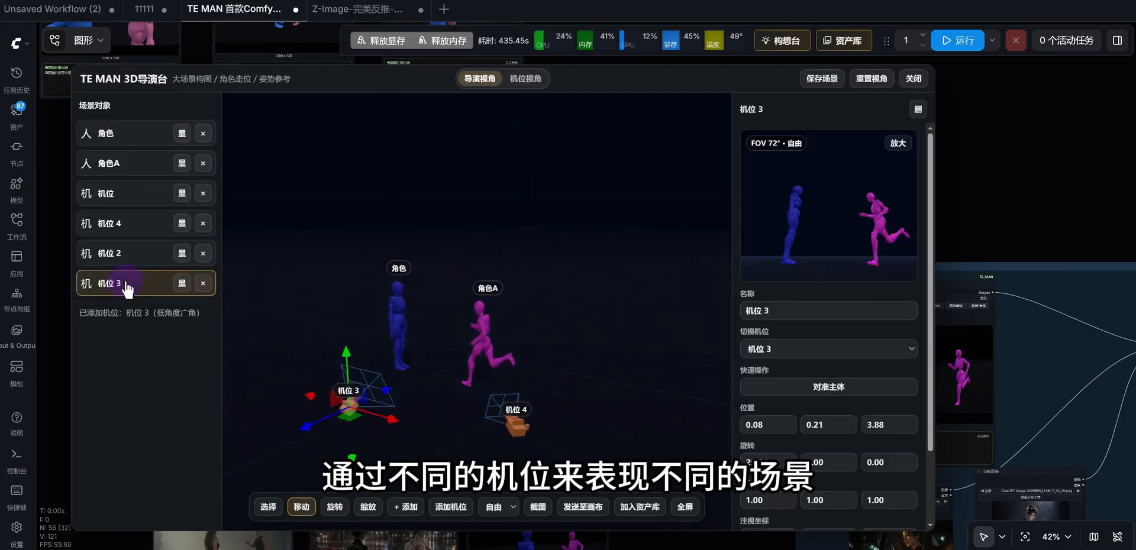
{"action": "left_click", "coordinate": [117, 255]}
{"action": "left_click", "coordinate": [121, 224]}
{"action": "left_click", "coordinate": [781, 204]}
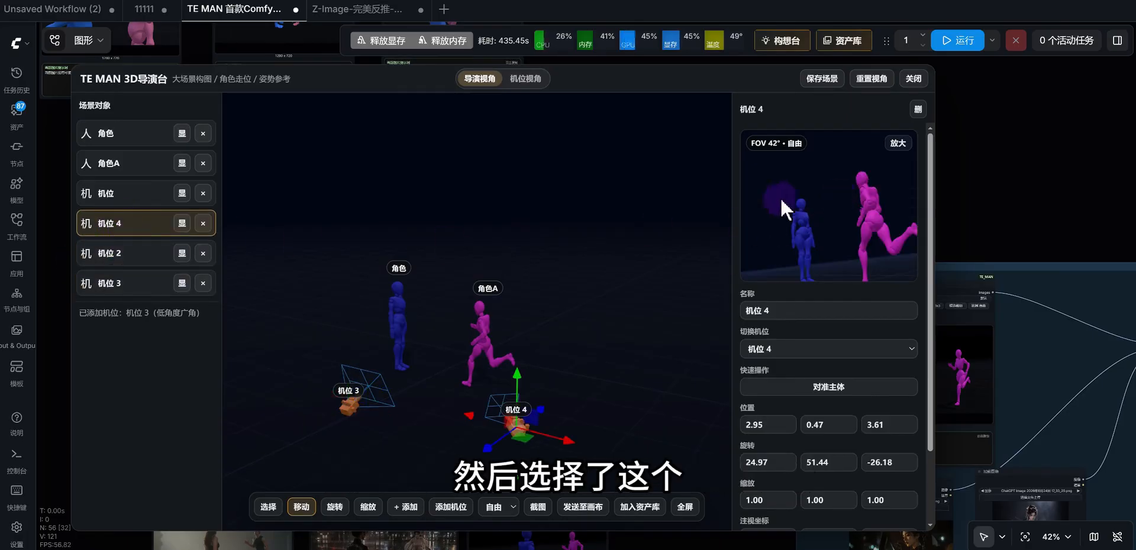
{"action": "left_click", "coordinate": [913, 78]}
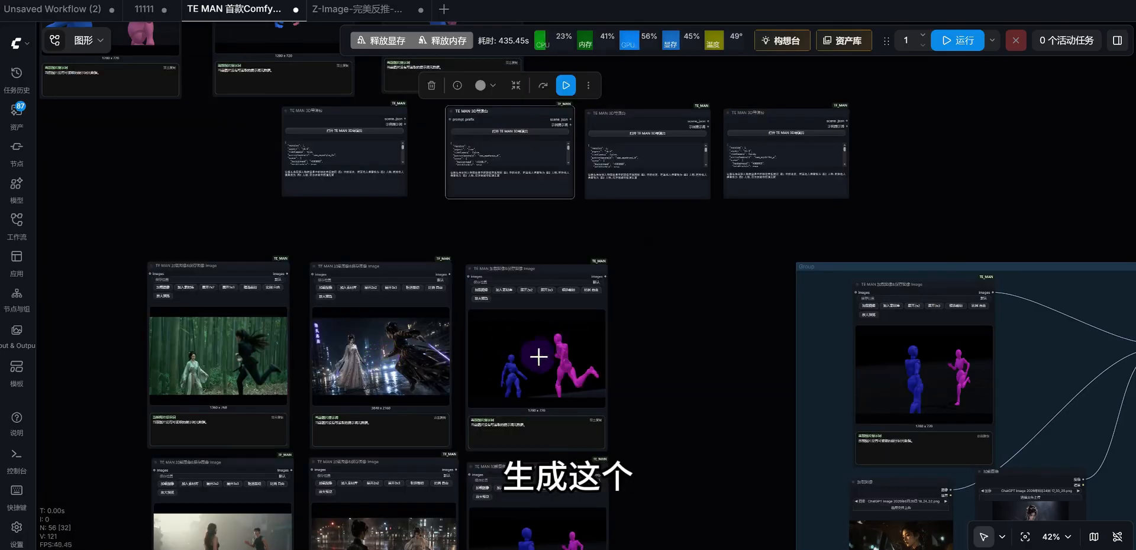
Read the sample prompt in the second 3D导演台 node, checking how 图1, 图2 and 图3 are assigned.
{"action": "left_click_drag", "start_coordinate": [752, 324], "coordinate": [332, 217]}
{"action": "scroll", "coordinate": [770, 318], "scroll_direction": "up", "scroll_amount": 3}
{"action": "left_click_drag", "start_coordinate": [819, 196], "coordinate": [924, 204]}
{"action": "left_click_drag", "start_coordinate": [441, 237], "coordinate": [511, 457]}
{"action": "left_click_drag", "start_coordinate": [497, 273], "coordinate": [659, 381]}
{"action": "scroll", "coordinate": [417, 329], "scroll_direction": "up", "scroll_amount": 7}
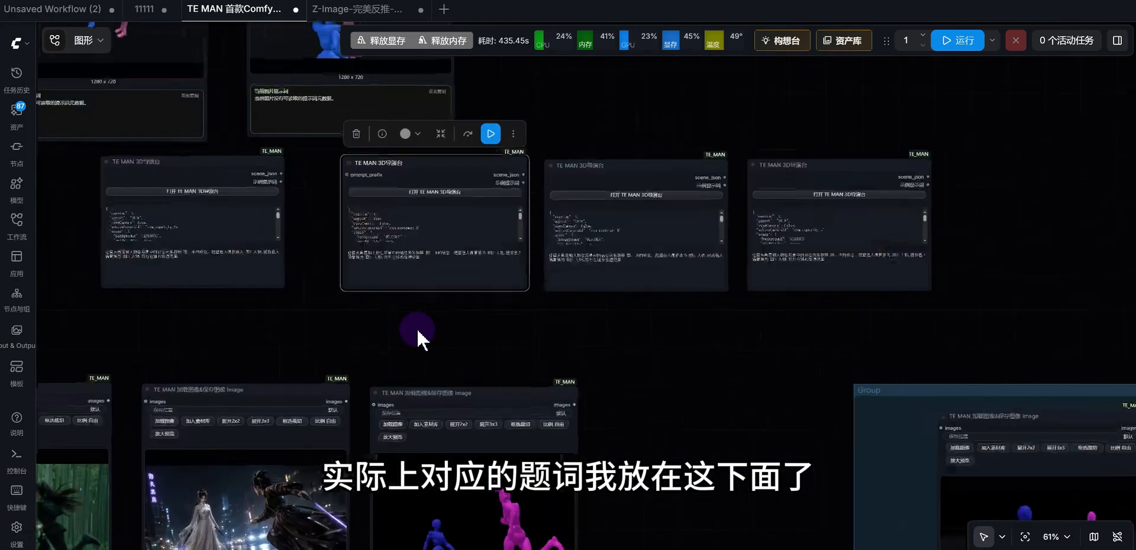
{"action": "scroll", "coordinate": [483, 318], "scroll_direction": "up", "scroll_amount": 7}
{"action": "left_click_drag", "start_coordinate": [518, 350], "coordinate": [639, 486]}
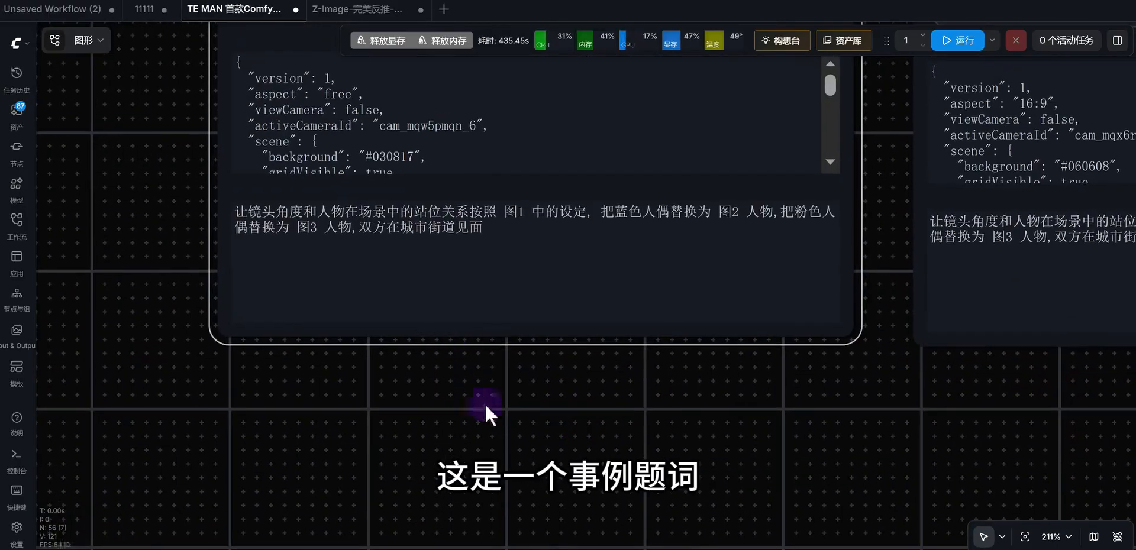
{"action": "left_click_drag", "start_coordinate": [522, 394], "coordinate": [514, 463]}
{"action": "left_click", "coordinate": [400, 310]}
{"action": "left_click_drag", "start_coordinate": [400, 310], "coordinate": [232, 281]}
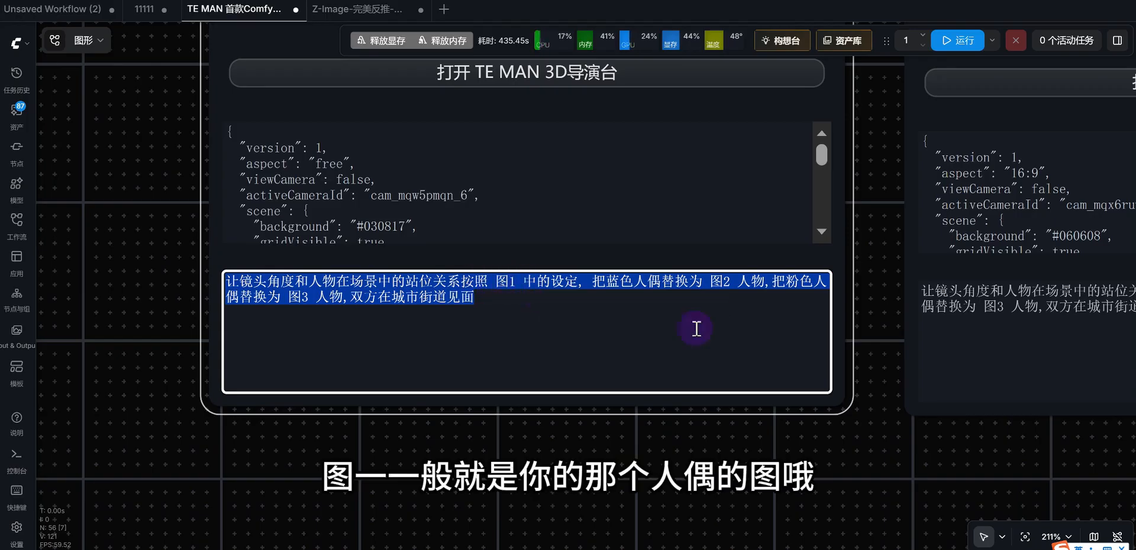
{"action": "left_click", "coordinate": [690, 284]}
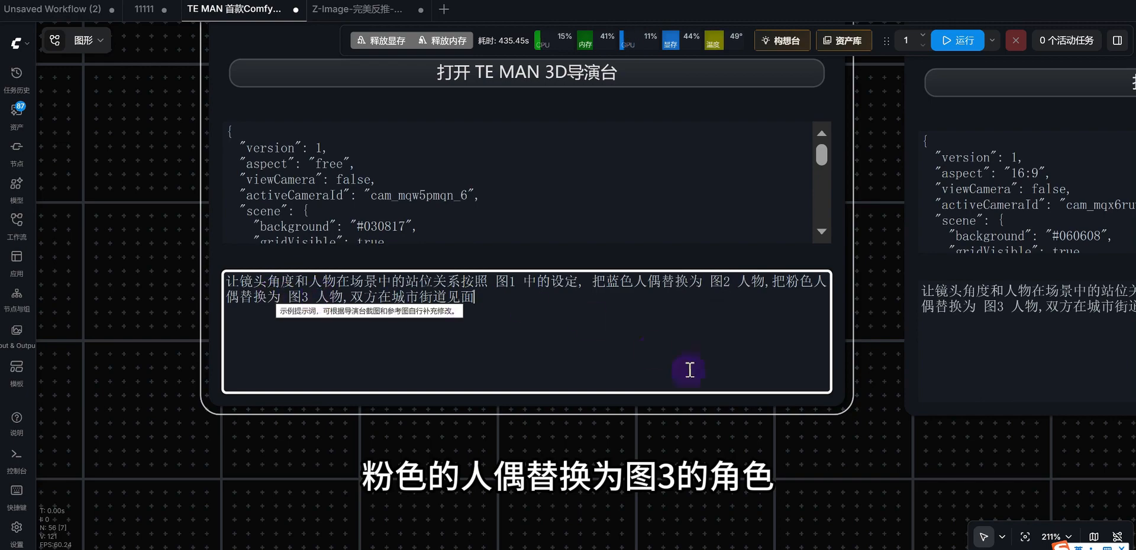
Compare the blue and pink mannequin shot with the finished example images beside it.
{"action": "scroll", "coordinate": [689, 369], "scroll_direction": "down", "scroll_amount": 8, "text": "ctrl"}
{"action": "scroll", "coordinate": [727, 385], "scroll_direction": "down", "scroll_amount": 10}
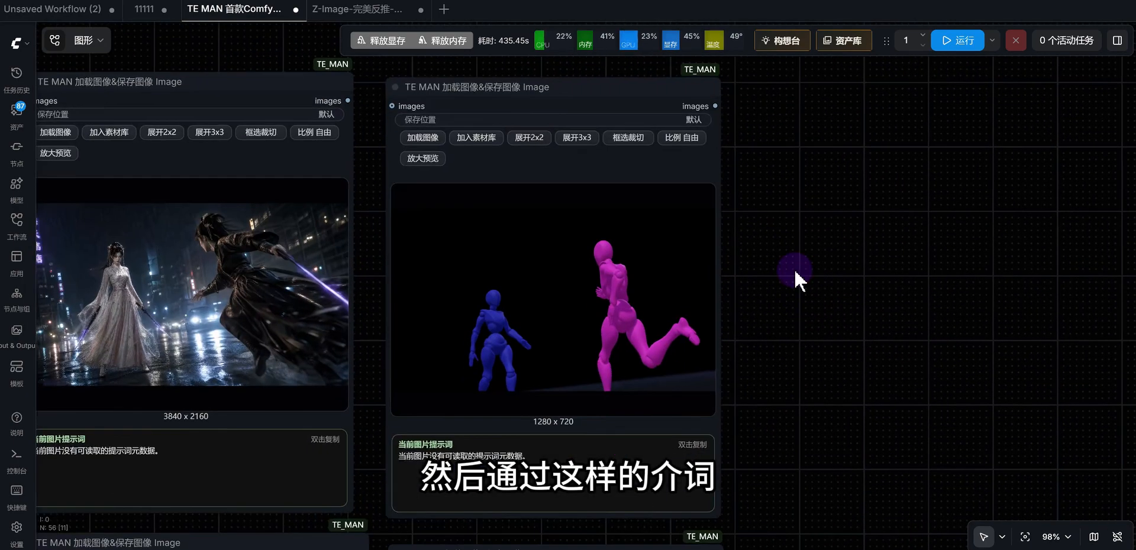
{"action": "scroll", "coordinate": [794, 300], "scroll_direction": "down", "scroll_amount": 6, "text": "ctrl"}
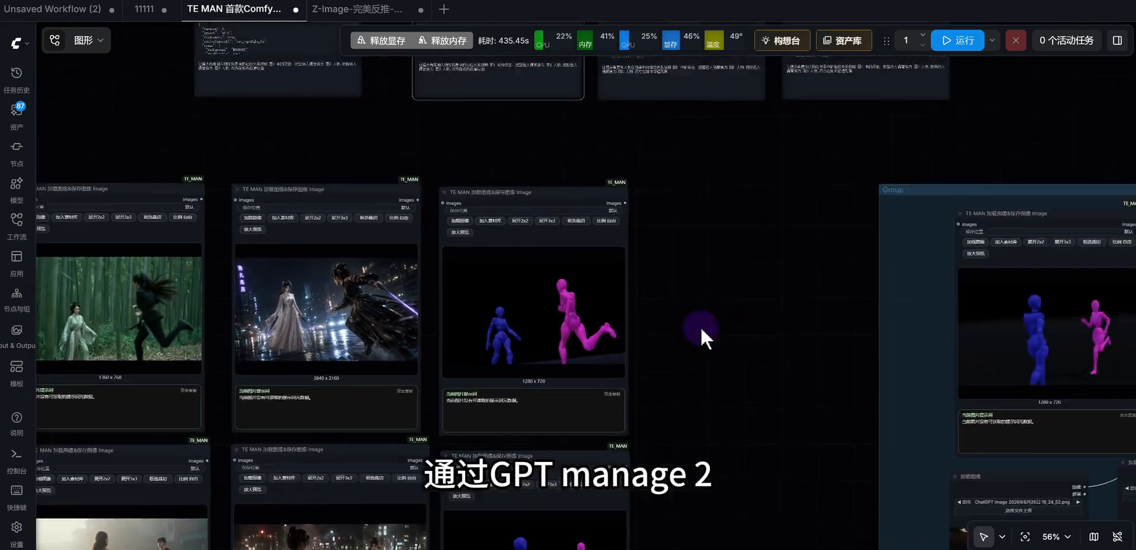
{"action": "left_click", "coordinate": [511, 313]}
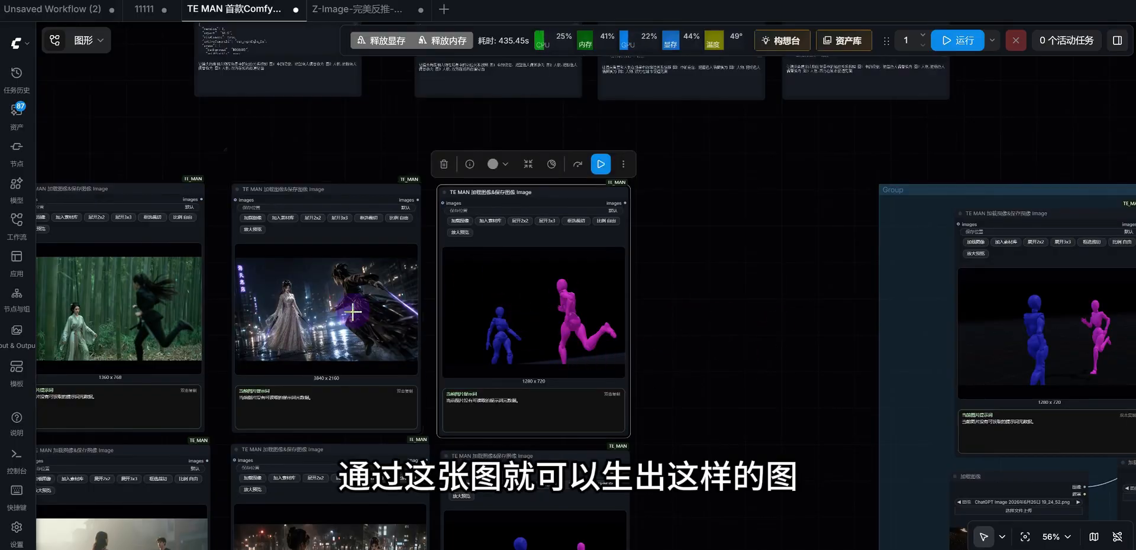
{"action": "scroll", "coordinate": [761, 282], "scroll_direction": "down", "scroll_amount": 6, "text": "ctrl"}
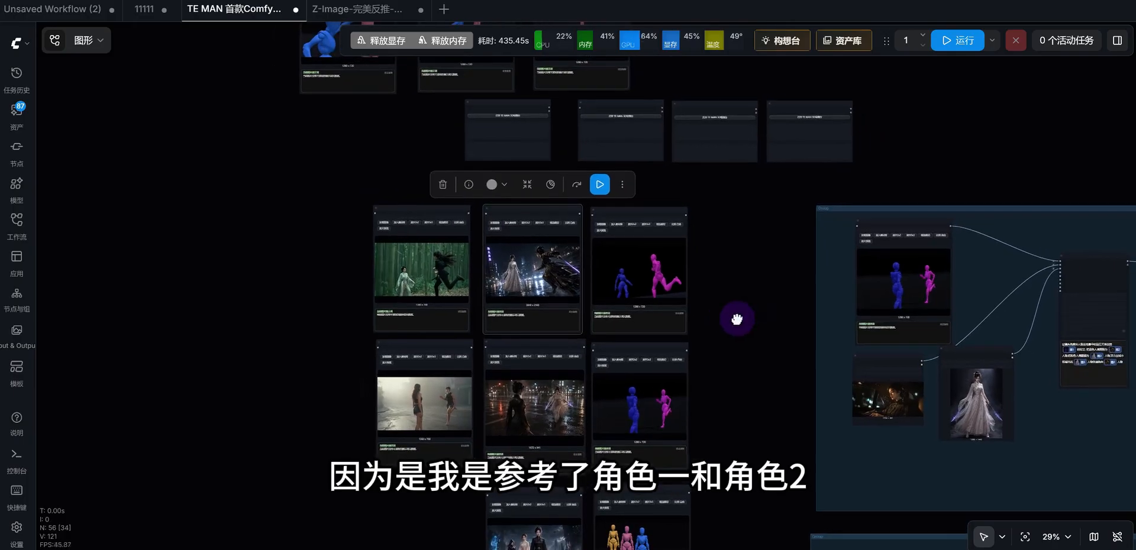
Examine the two character reference images and how the TE MAN GPT Image 2 node's prompt uses its connected references.
{"action": "left_click", "coordinate": [904, 404]}
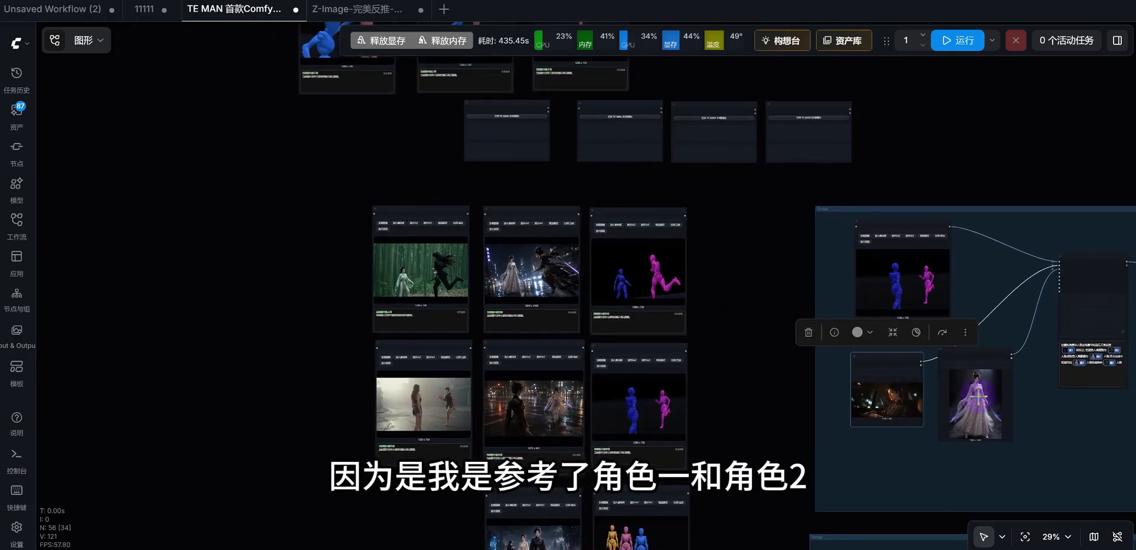
{"action": "left_click", "coordinate": [978, 396]}
{"action": "scroll", "coordinate": [1013, 296], "scroll_direction": "up", "scroll_amount": 12, "text": "ctrl"}
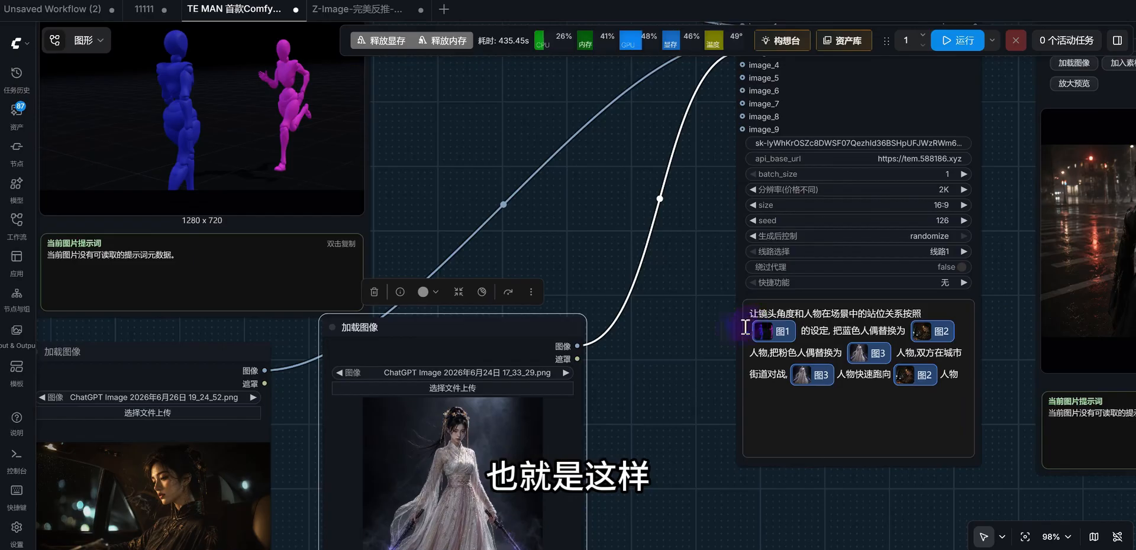
{"action": "left_click_drag", "start_coordinate": [680, 265], "coordinate": [679, 283]}
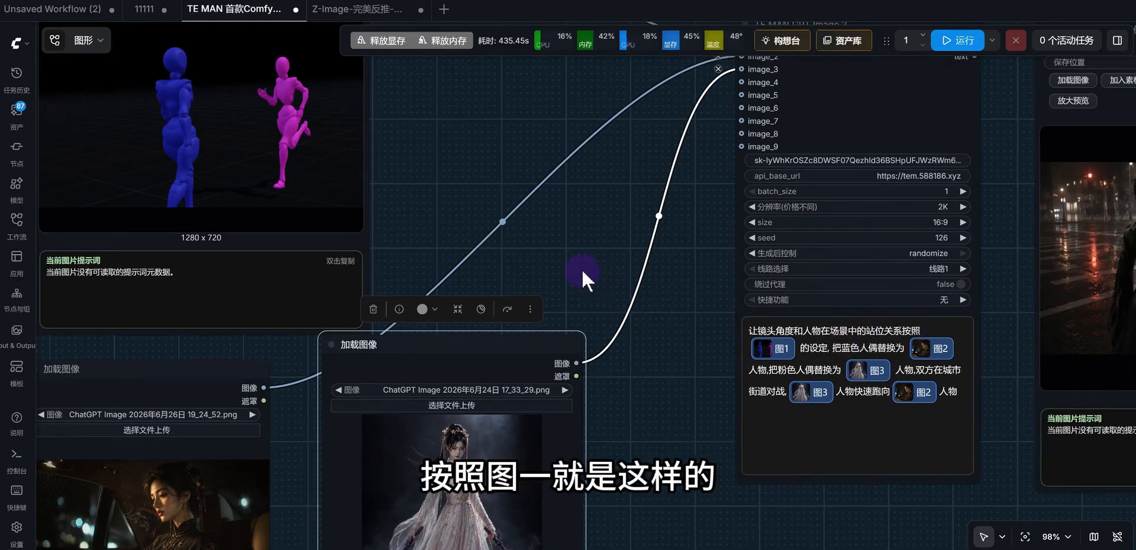
{"action": "scroll", "coordinate": [582, 271], "scroll_direction": "down", "scroll_amount": 2, "text": "ctrl"}
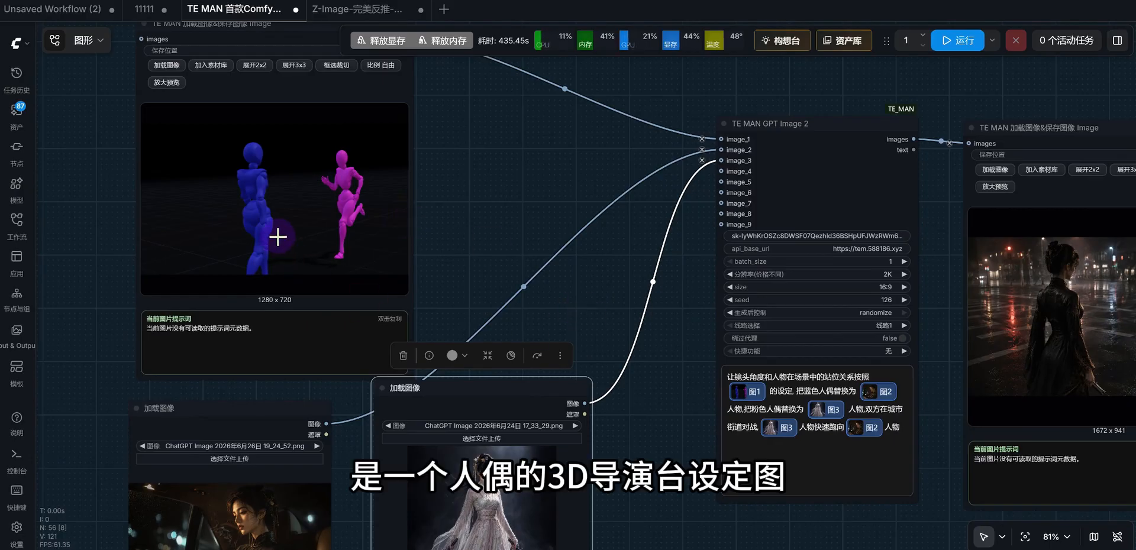
Reposition the two 加载图像 character nodes below the mannequin reference in the GPT Image 2 group.
{"action": "left_click_drag", "start_coordinate": [444, 493], "coordinate": [496, 469]}
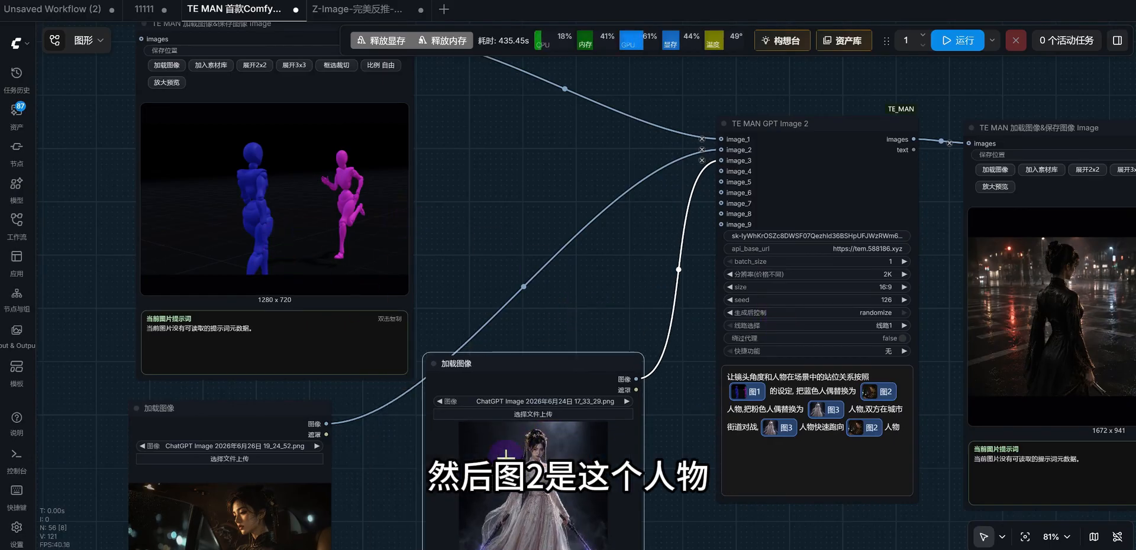
{"action": "left_click_drag", "start_coordinate": [313, 497], "coordinate": [322, 466]}
{"action": "left_click_drag", "start_coordinate": [467, 363], "coordinate": [446, 383]}
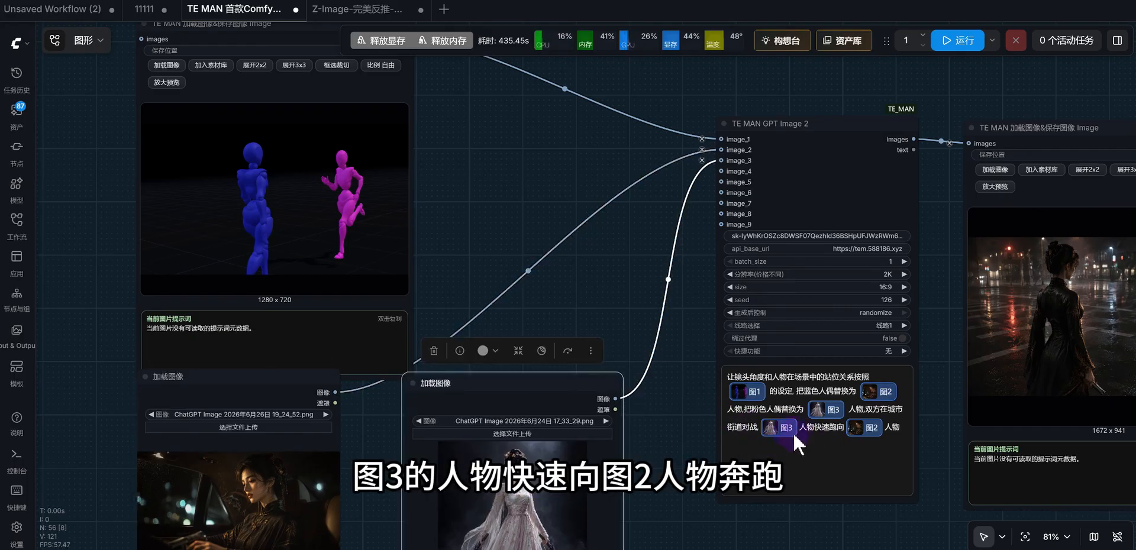
{"action": "scroll", "coordinate": [877, 485], "scroll_direction": "down", "scroll_amount": 5}
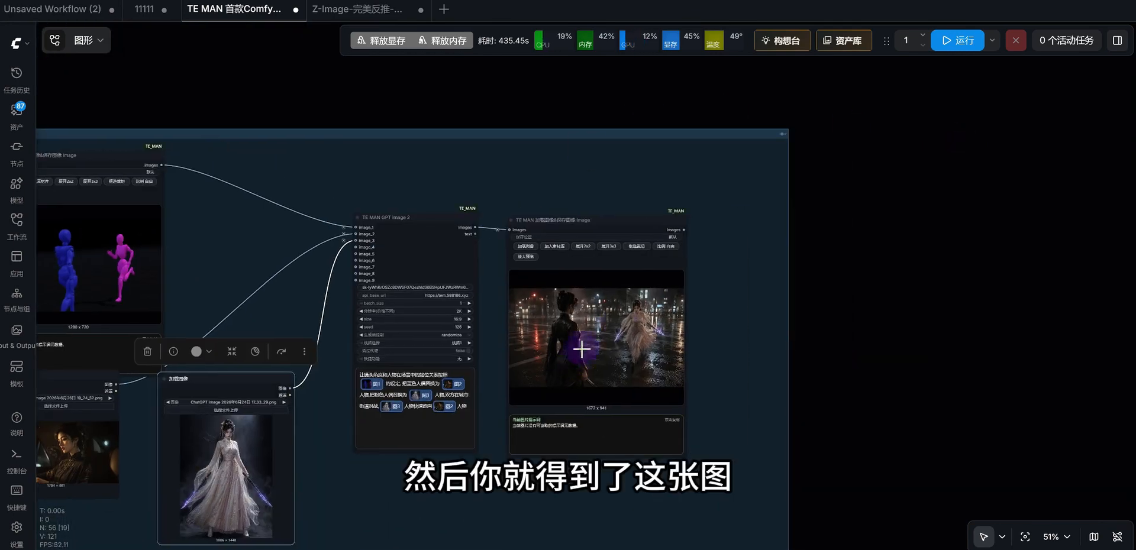
Examine the generated rainy-street shot in the GPT Image 2 group, then return to the grid of example images.
{"action": "scroll", "coordinate": [624, 320], "scroll_direction": "down", "scroll_amount": 4}
{"action": "scroll", "coordinate": [625, 355], "scroll_direction": "up", "scroll_amount": 2}
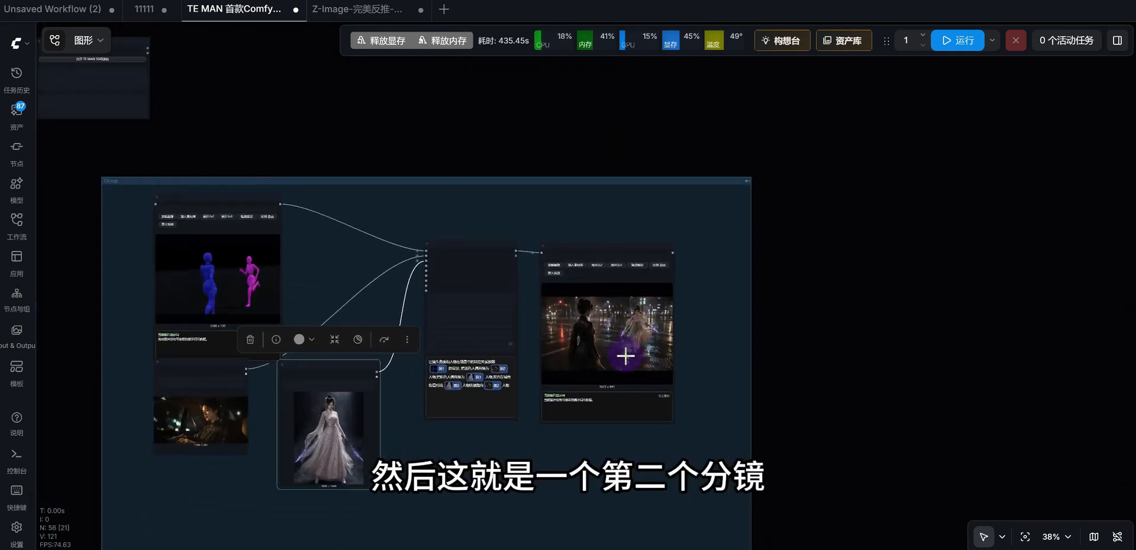
{"action": "scroll", "coordinate": [654, 352], "scroll_direction": "down", "scroll_amount": 2}
{"action": "left_click_drag", "start_coordinate": [393, 126], "coordinate": [770, 147]}
{"action": "left_click_drag", "start_coordinate": [584, 301], "coordinate": [733, 255]}
{"action": "scroll", "coordinate": [644, 314], "scroll_direction": "up", "scroll_amount": 2}
{"action": "scroll", "coordinate": [644, 313], "scroll_direction": "up", "scroll_amount": 1}
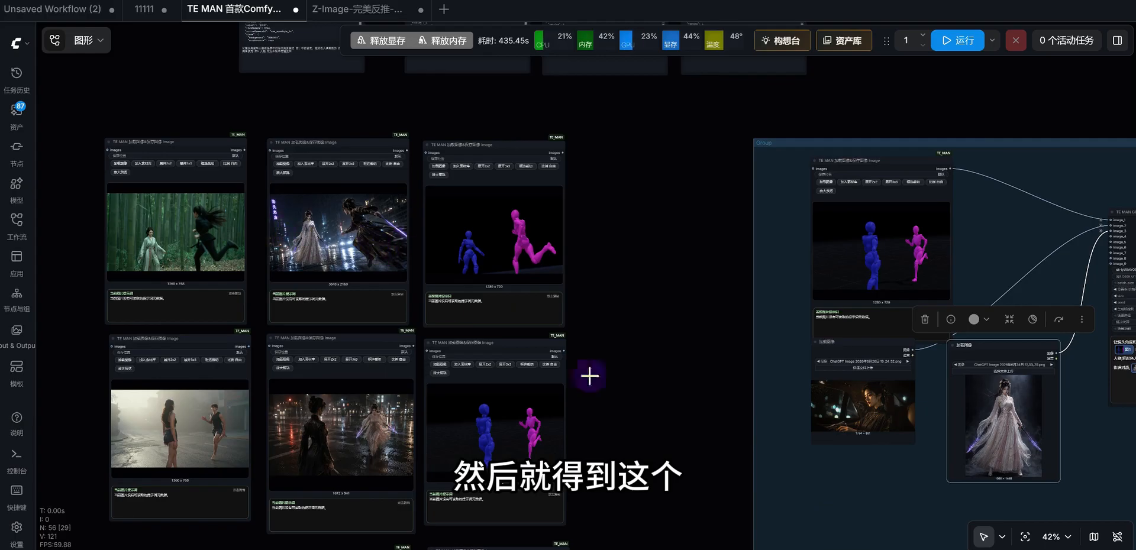
Compare the blue and pink mannequin shots with the bamboo forest, foggy and rainy-street example images generated from them.
{"action": "left_click_drag", "start_coordinate": [646, 436], "coordinate": [702, 279]}
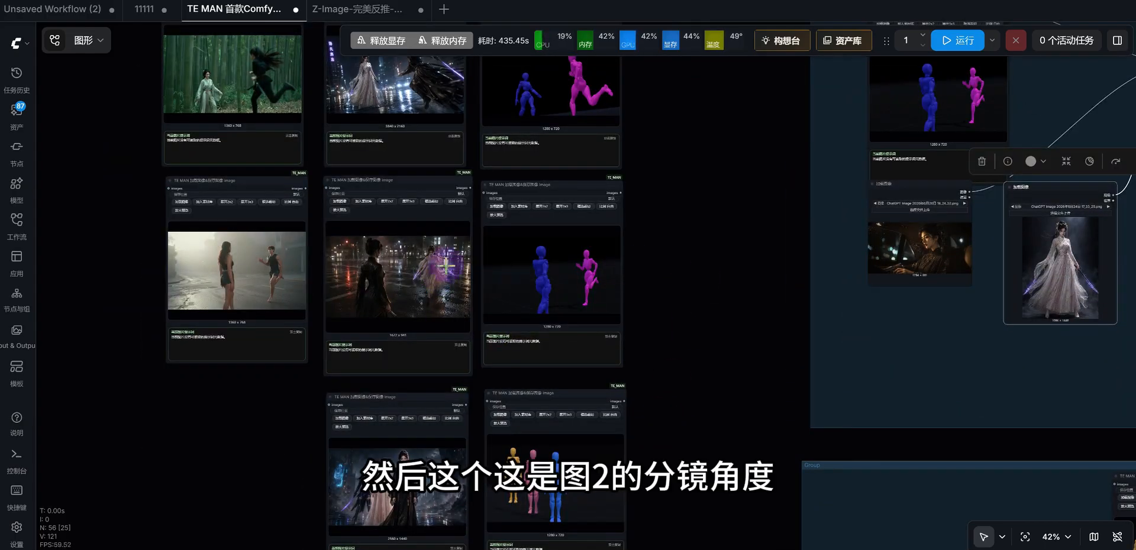
{"action": "left_click_drag", "start_coordinate": [266, 408], "coordinate": [284, 490]}
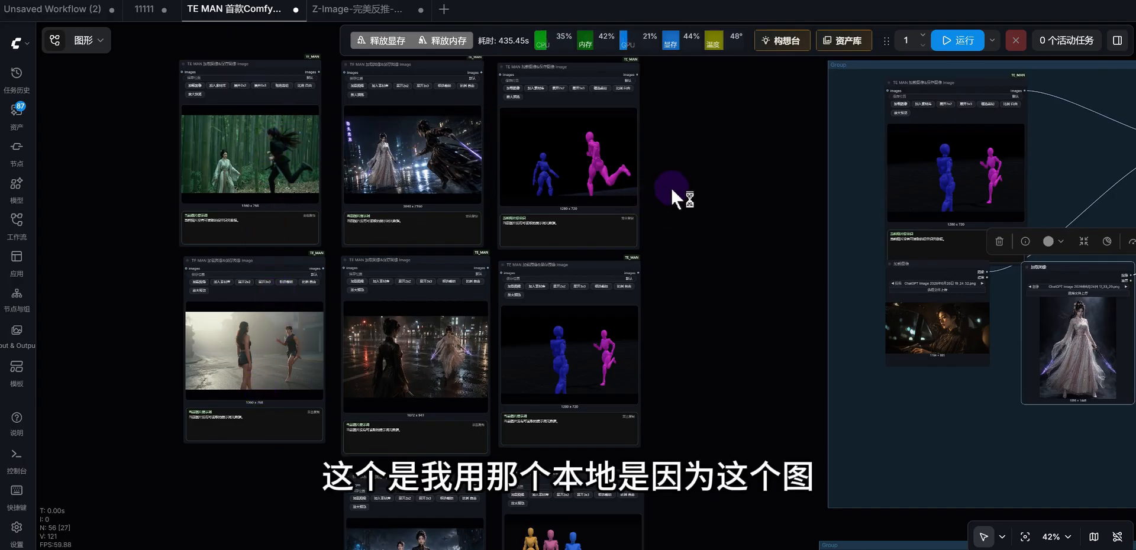
{"action": "scroll", "coordinate": [519, 200], "scroll_direction": "up", "scroll_amount": 6}
{"action": "scroll", "coordinate": [553, 264], "scroll_direction": "down", "scroll_amount": 6}
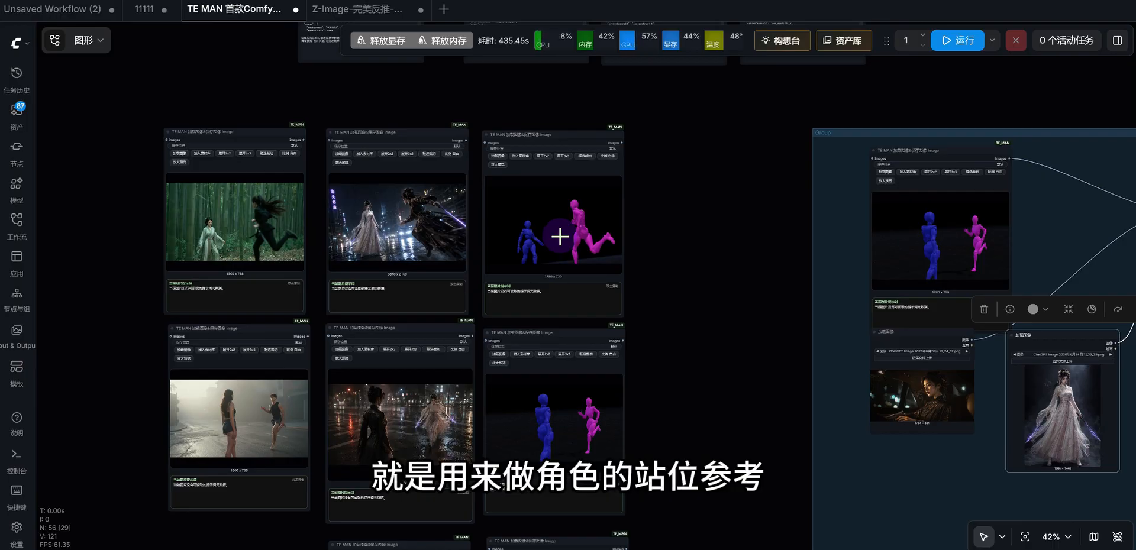
{"action": "left_click", "coordinate": [233, 238]}
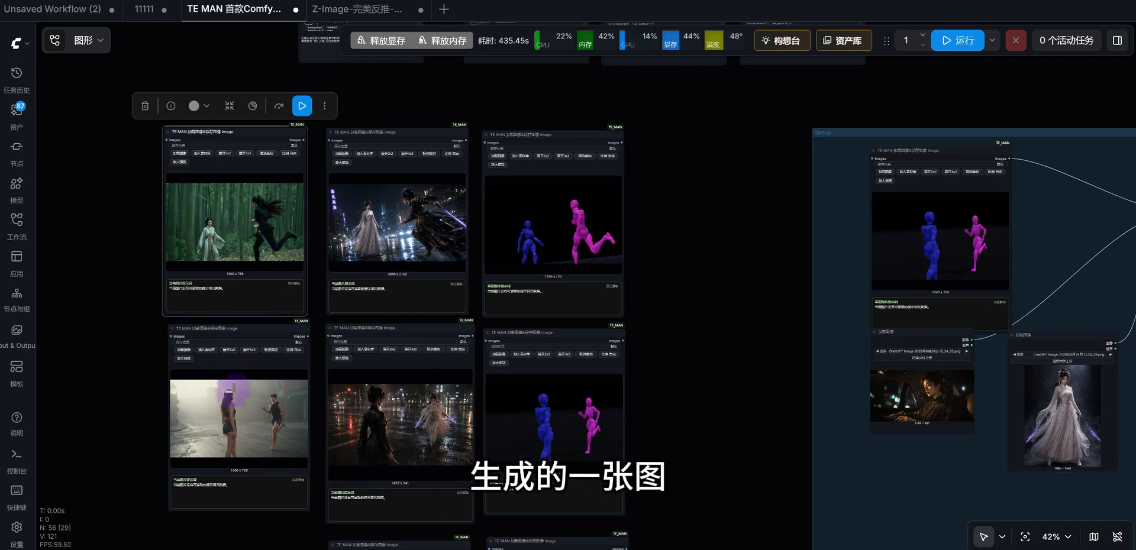
{"action": "left_click", "coordinate": [231, 393]}
Switch to the Z-Image-完美反推 workflow and examine its mannequin input, depth map preprocessing, text prompt and bamboo forest output.
{"action": "left_click", "coordinate": [380, 10]}
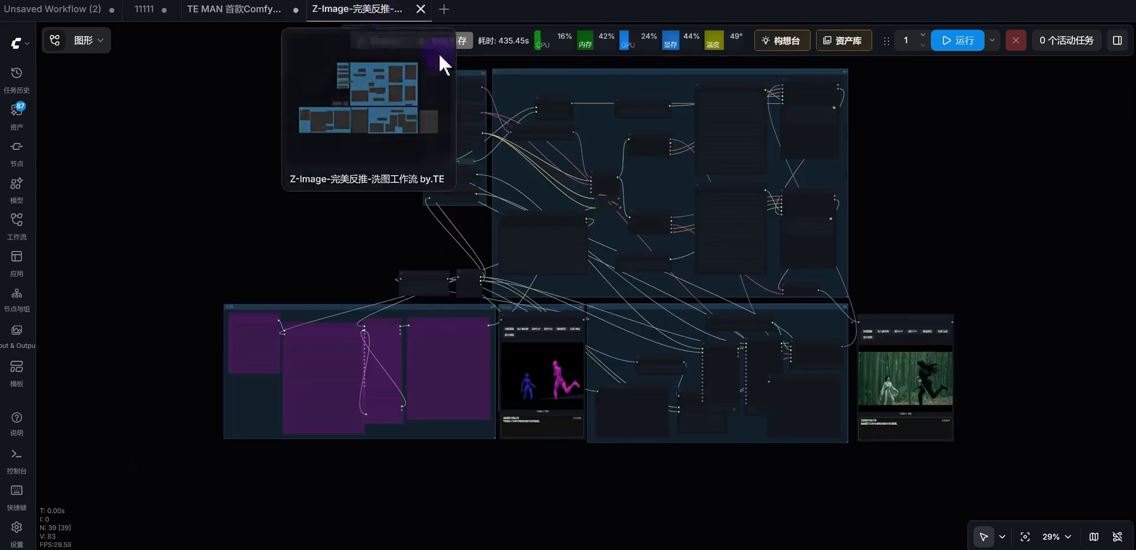
{"action": "scroll", "coordinate": [843, 482], "scroll_direction": "up", "scroll_amount": 4}
{"action": "scroll", "coordinate": [684, 442], "scroll_direction": "down", "scroll_amount": 2}
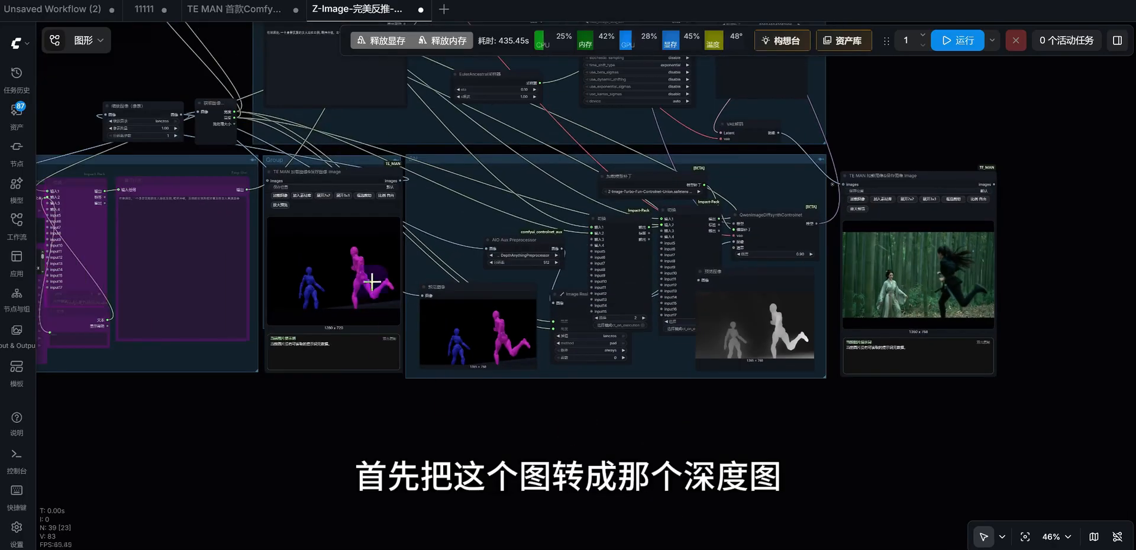
{"action": "left_click", "coordinate": [385, 264]}
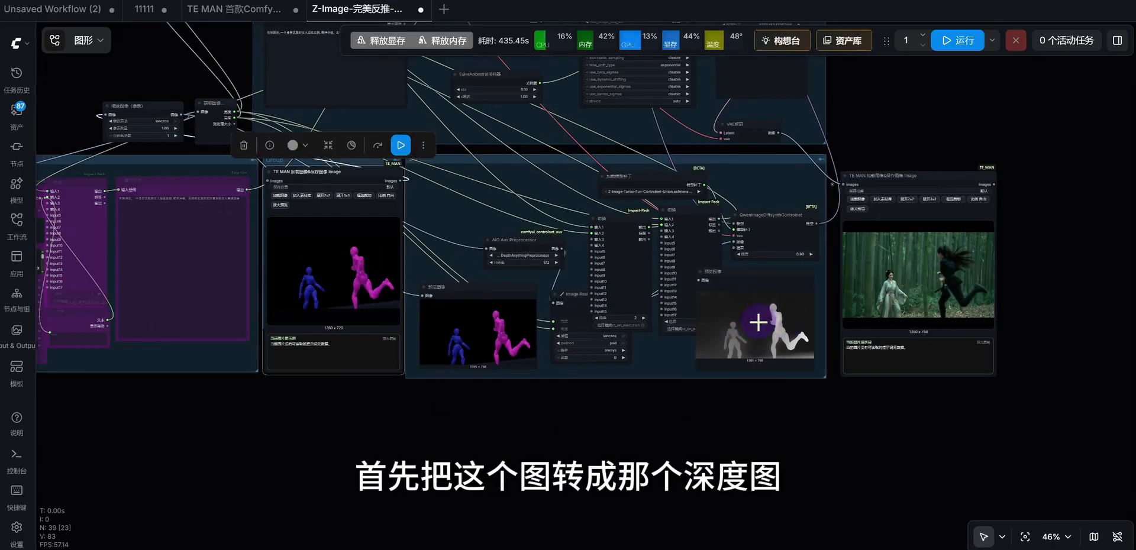
{"action": "left_click_drag", "start_coordinate": [219, 55], "coordinate": [267, 151]}
{"action": "scroll", "coordinate": [248, 151], "scroll_direction": "up", "scroll_amount": 6}
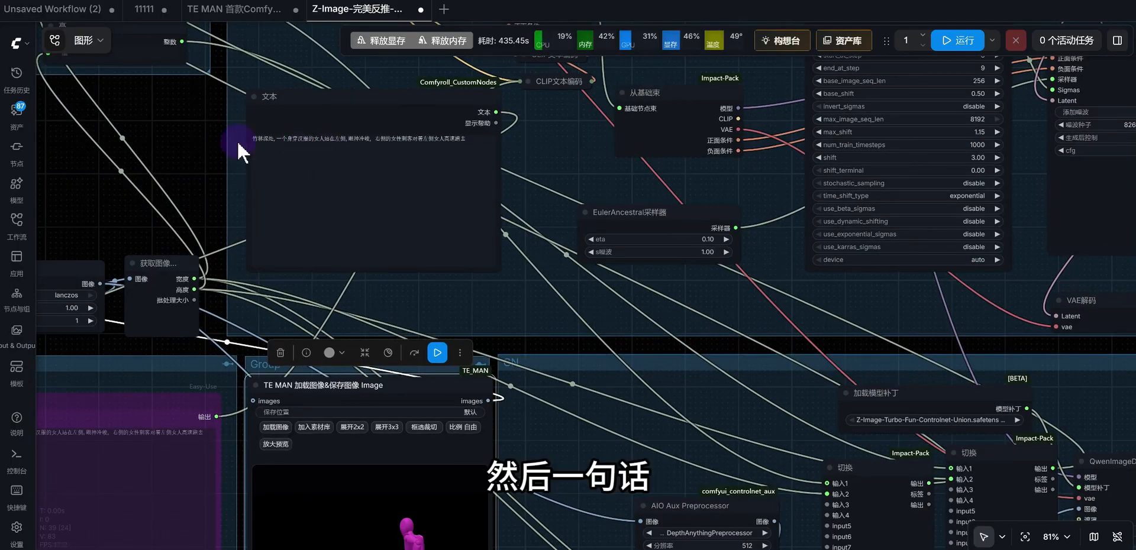
{"action": "scroll", "coordinate": [468, 177], "scroll_direction": "down", "scroll_amount": 8}
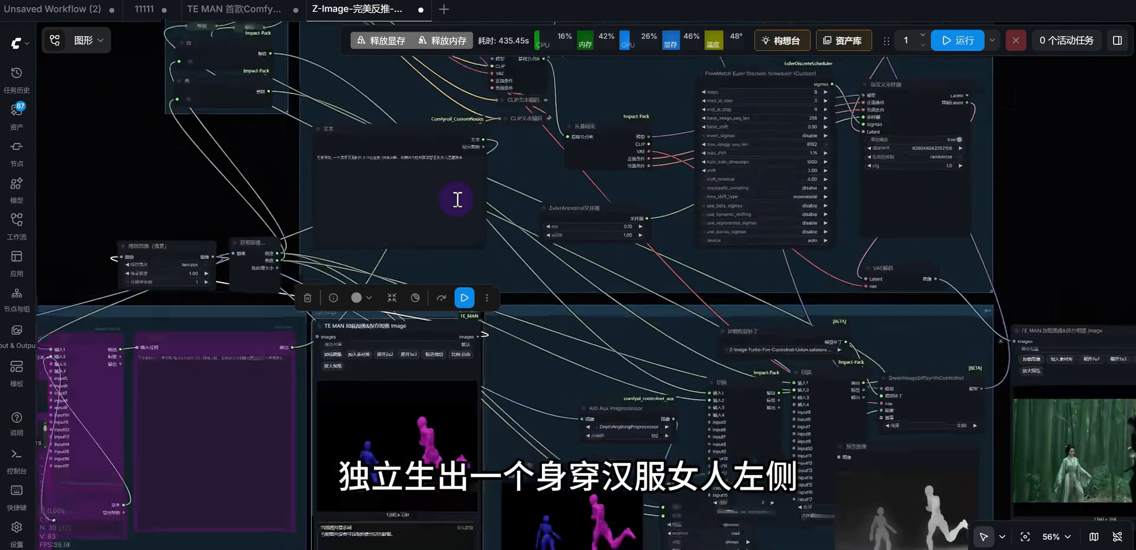
Return to the TE MAN workflow and compare the foggy Z-Image result with the neighbouring rainy-street results.
{"action": "left_click", "coordinate": [254, 9]}
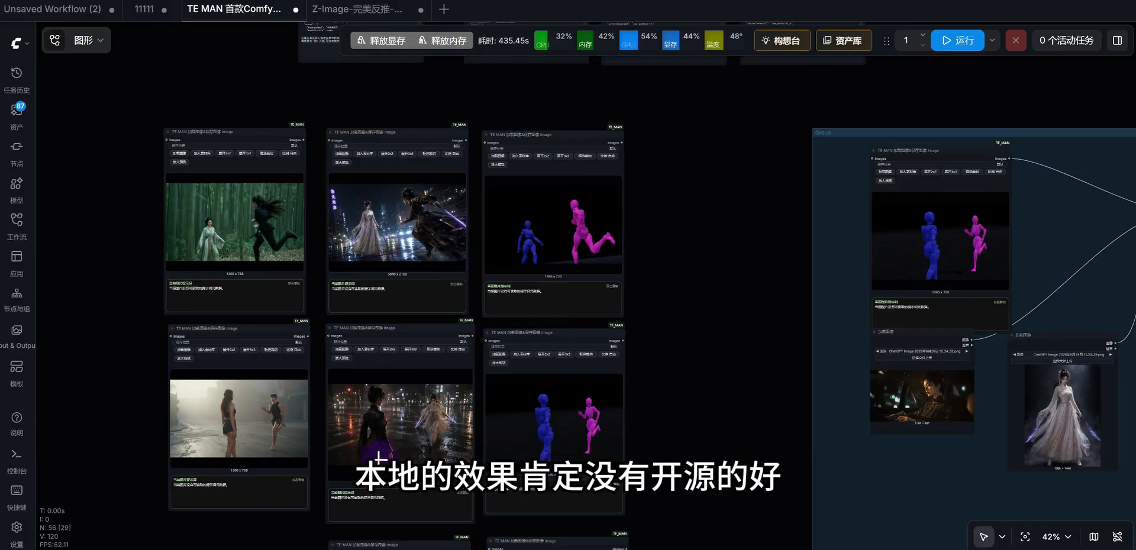
{"action": "left_click_drag", "start_coordinate": [686, 384], "coordinate": [696, 338]}
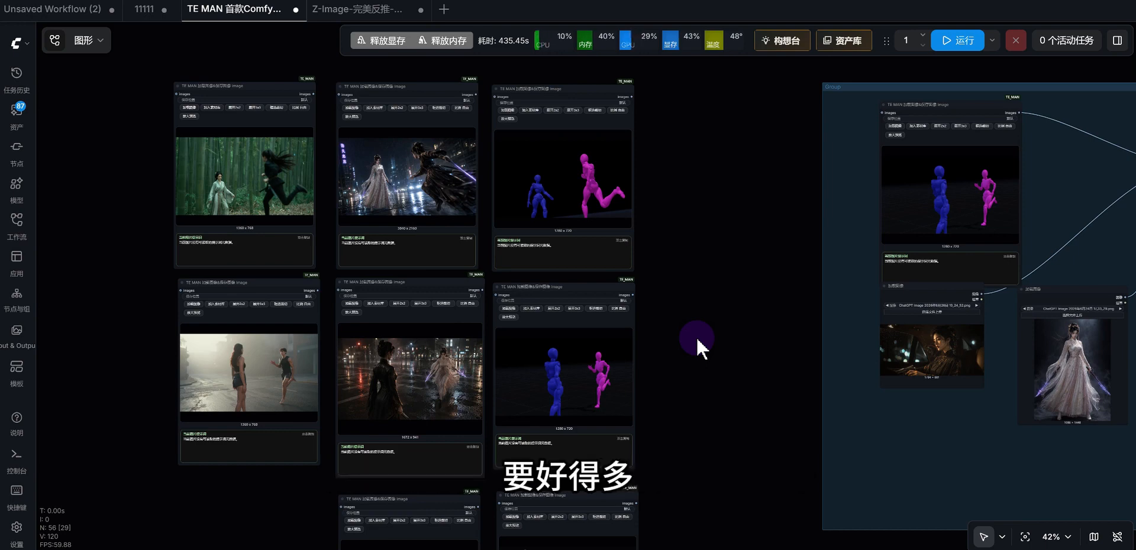
{"action": "left_click", "coordinate": [254, 374]}
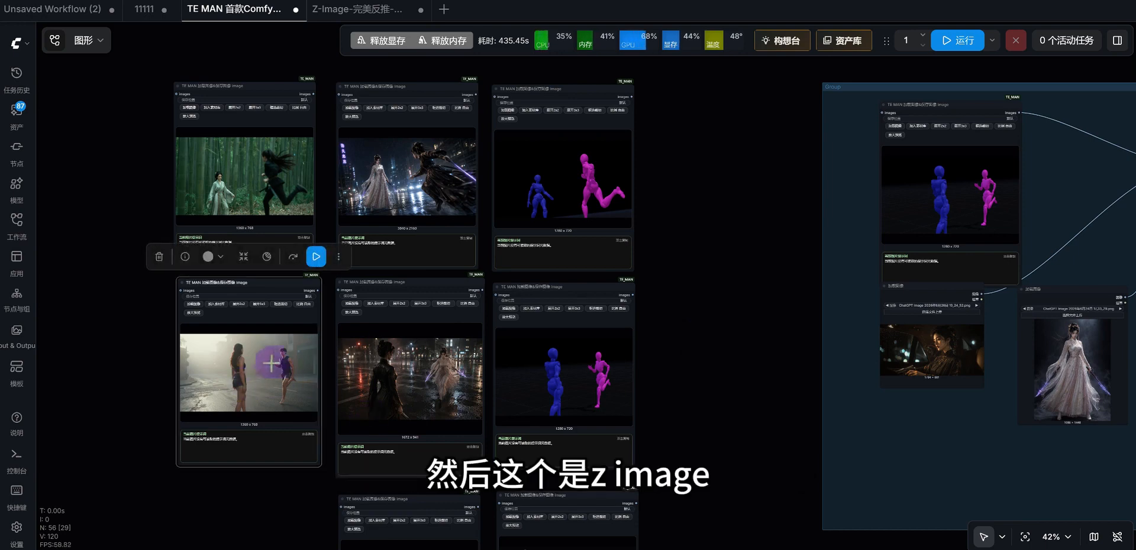
View the three-mannequin example, then inspect the standing positions of 角色A, 角色B and 角色C in the fourth 3D导演台 scene and close it.
{"action": "scroll", "coordinate": [717, 215], "scroll_direction": "down", "scroll_amount": 4}
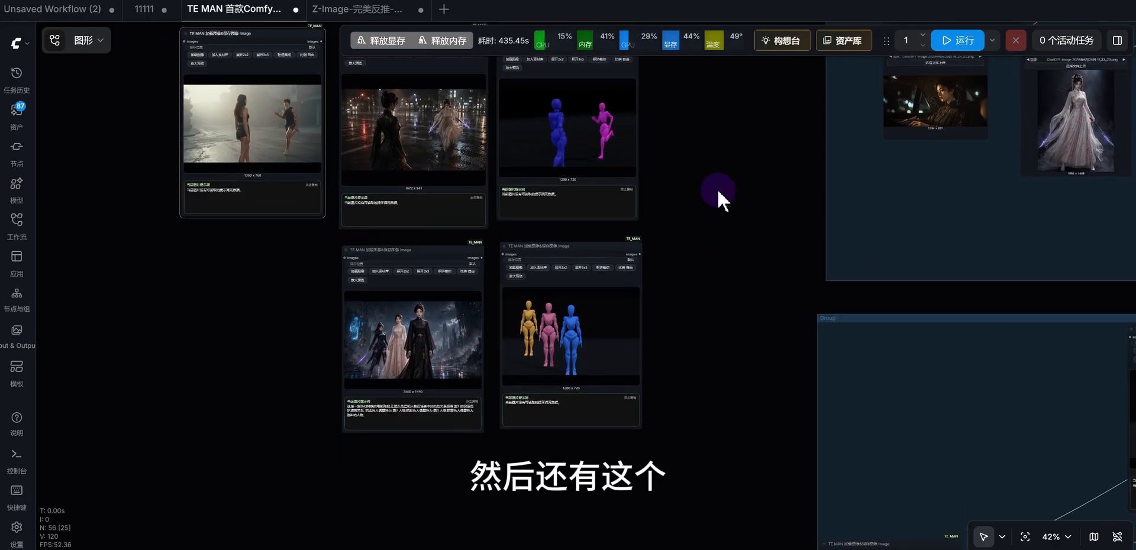
{"action": "scroll", "coordinate": [728, 335], "scroll_direction": "up", "scroll_amount": 6, "text": "ctrl"}
{"action": "scroll", "coordinate": [720, 349], "scroll_direction": "down", "scroll_amount": 10, "text": "ctrl"}
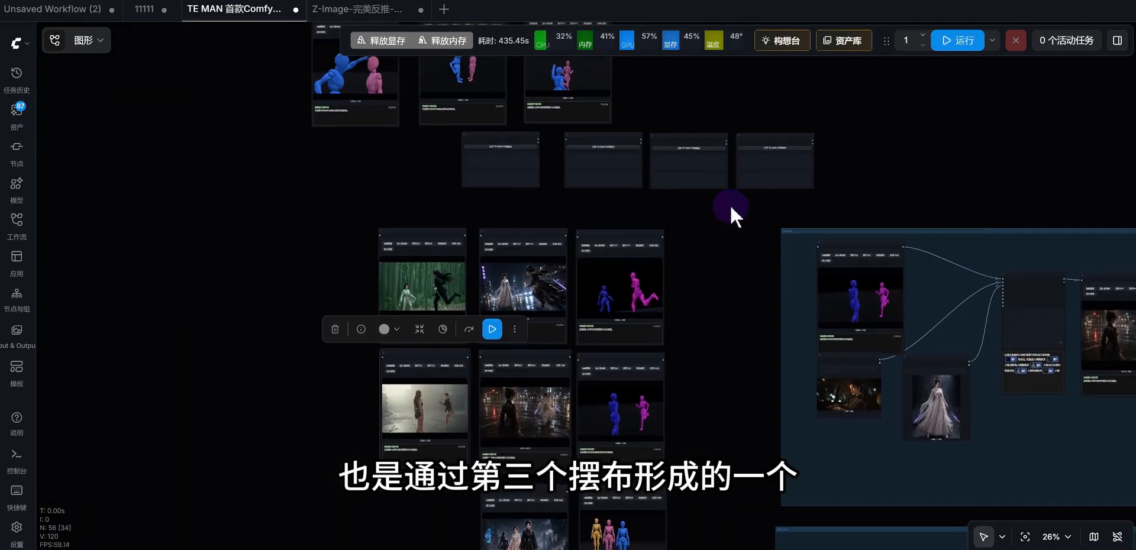
{"action": "left_click", "coordinate": [772, 148]}
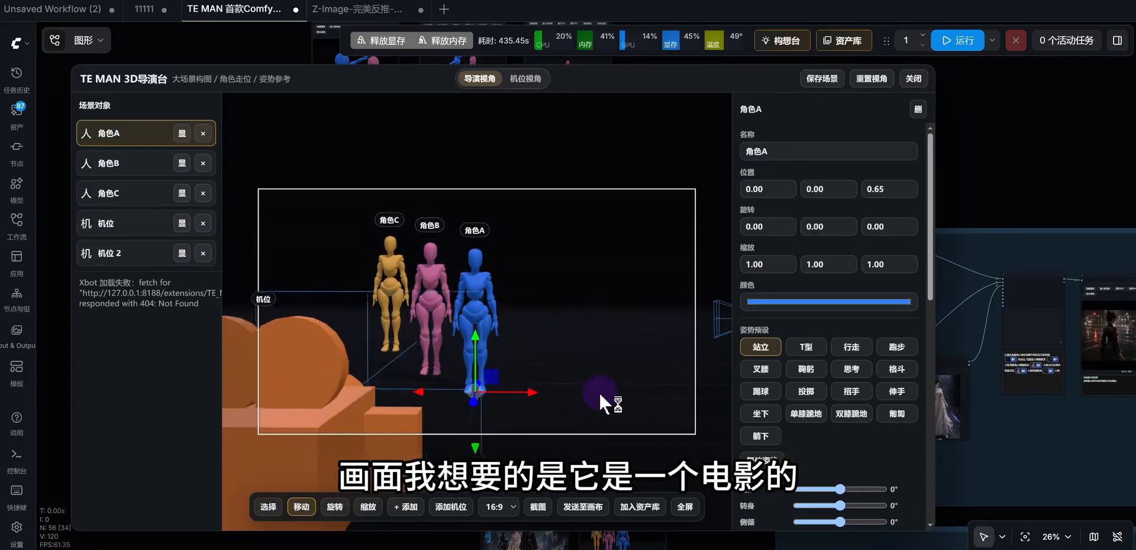
{"action": "left_click", "coordinate": [914, 82]}
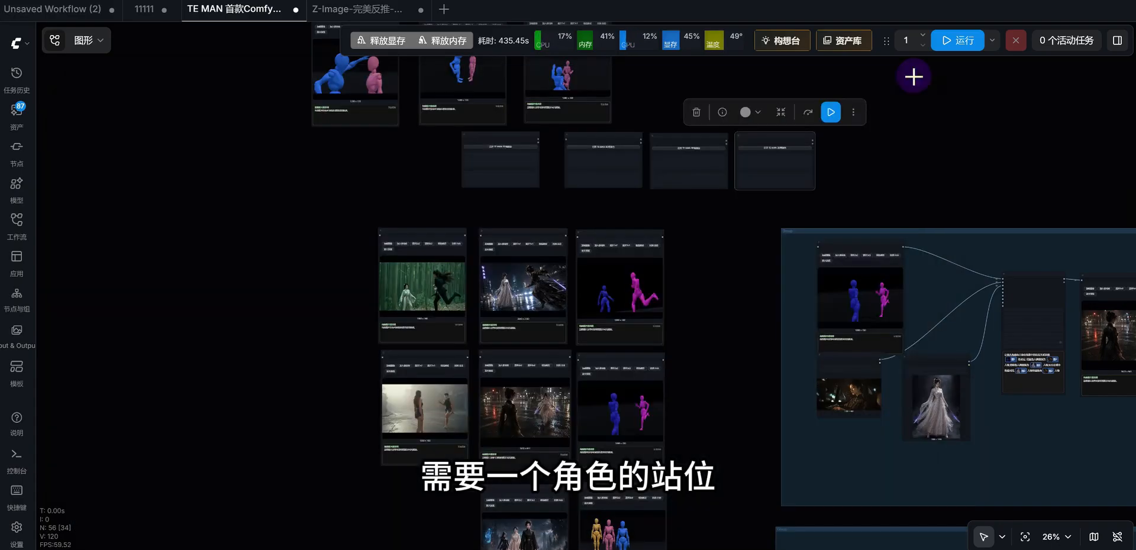
Compare the three-mannequin reference with its sci-fi poster example and locate the group that generates the poster.
{"action": "scroll", "coordinate": [707, 331], "scroll_direction": "down", "scroll_amount": 4}
{"action": "scroll", "coordinate": [704, 323], "scroll_direction": "up", "scroll_amount": 5, "text": "ctrl"}
{"action": "scroll", "coordinate": [705, 322], "scroll_direction": "up", "scroll_amount": 1, "text": "ctrl"}
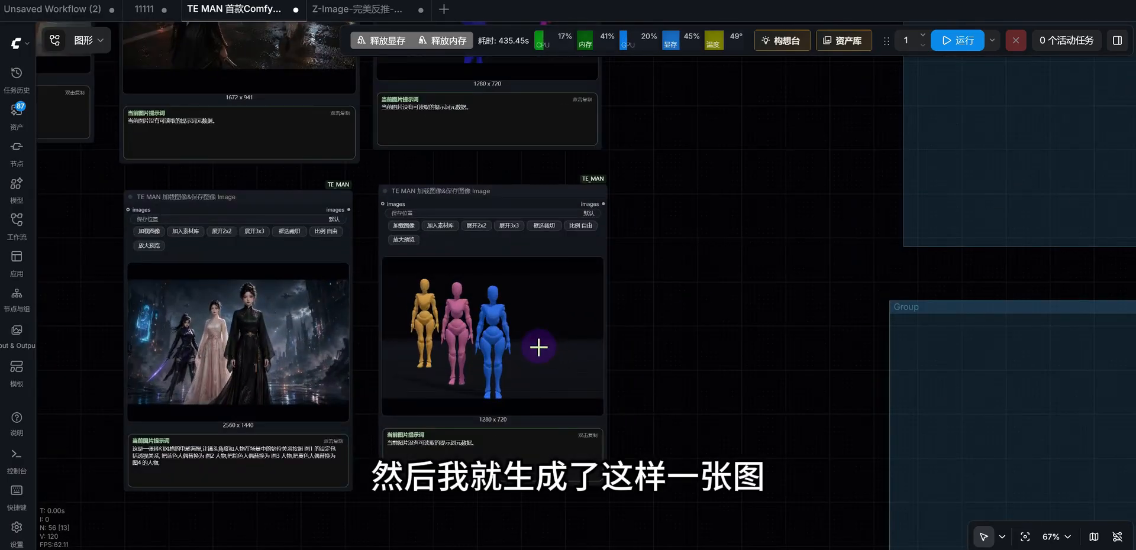
{"action": "scroll", "coordinate": [635, 355], "scroll_direction": "down", "scroll_amount": 3, "text": "ctrl"}
{"action": "left_click_drag", "start_coordinate": [651, 362], "coordinate": [428, 233]}
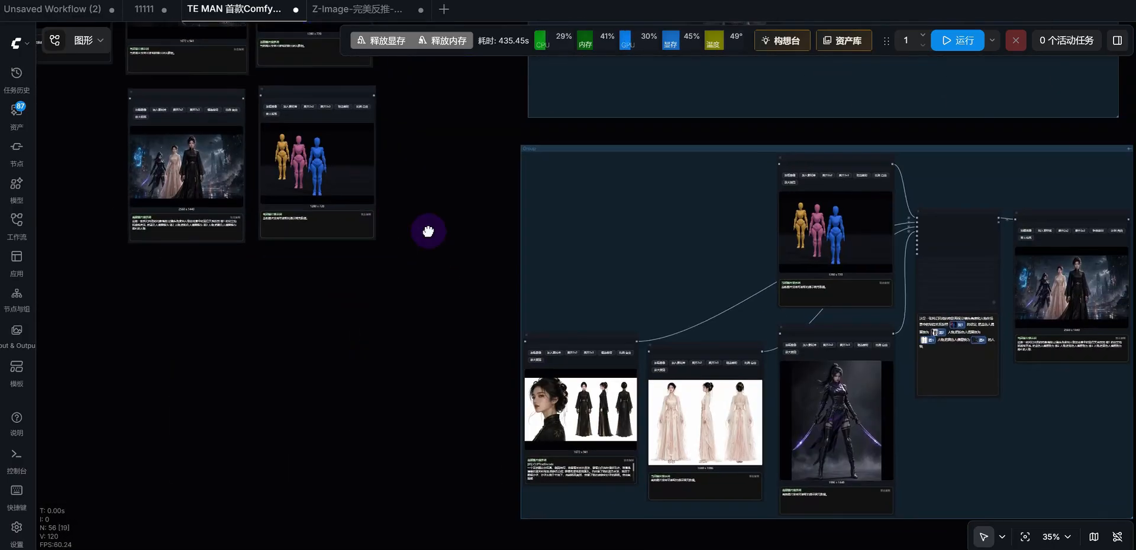
Read how the GPT Image 2 prompt assigns 图1 to 图4 to the mannequins and characters, and check the poster against it.
{"action": "scroll", "coordinate": [655, 332], "scroll_direction": "up", "scroll_amount": 3, "text": "ctrl"}
{"action": "scroll", "coordinate": [857, 309], "scroll_direction": "up", "scroll_amount": 4, "text": "ctrl"}
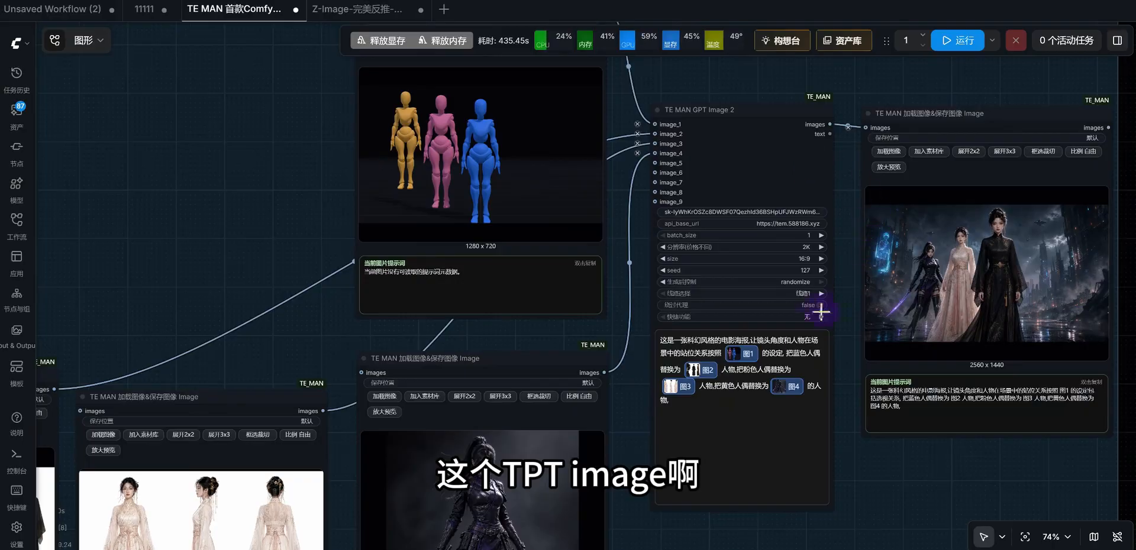
{"action": "left_click_drag", "start_coordinate": [933, 496], "coordinate": [764, 457]}
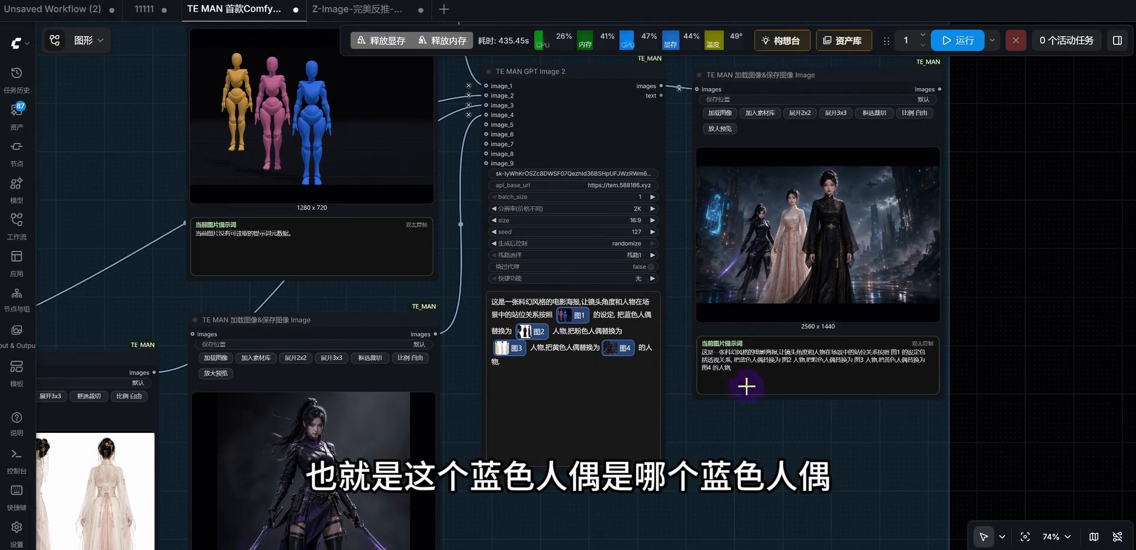
{"action": "scroll", "coordinate": [731, 491], "scroll_direction": "down", "scroll_amount": 5}
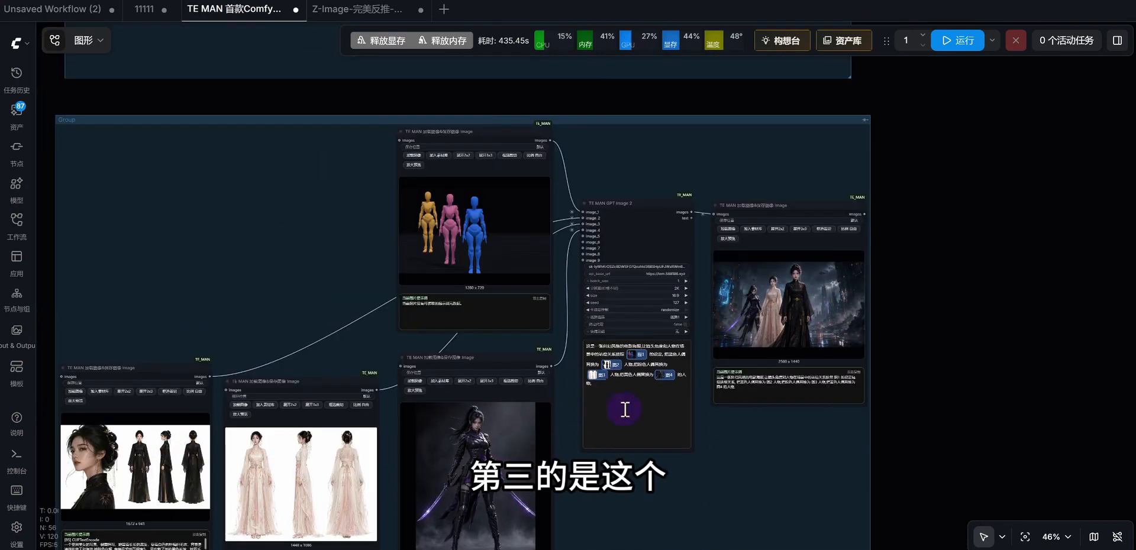
{"action": "scroll", "coordinate": [760, 461], "scroll_direction": "up", "scroll_amount": 6}
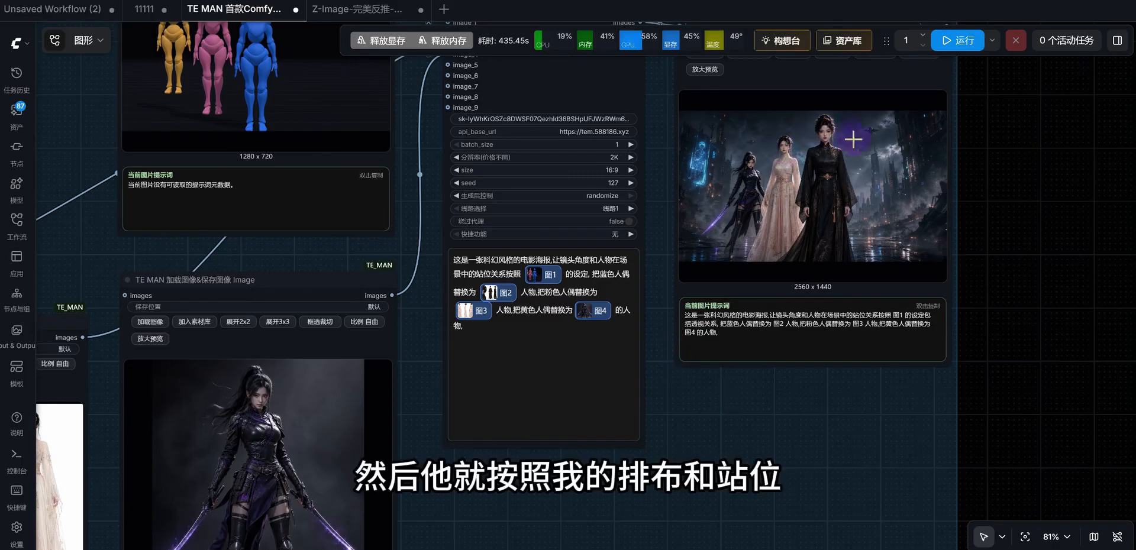
{"action": "scroll", "coordinate": [997, 244], "scroll_direction": "up", "scroll_amount": 7}
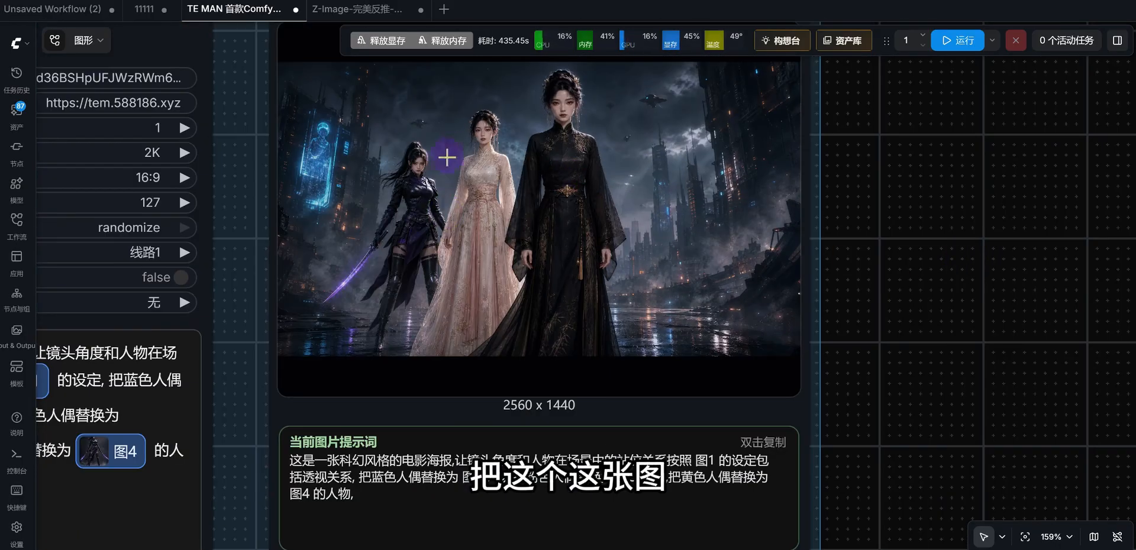
{"action": "scroll", "coordinate": [476, 257], "scroll_direction": "down", "scroll_amount": 15}
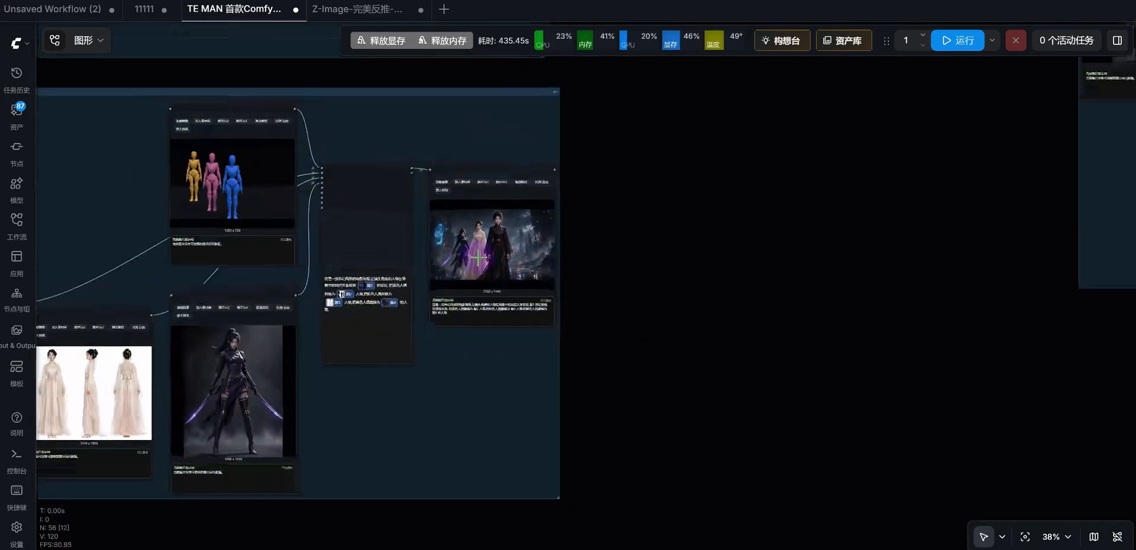
Compare the sci-fi poster with the yellow, pink and blue mannequin shot in the example grid, checking character order and poses.
{"action": "scroll", "coordinate": [478, 258], "scroll_direction": "down", "scroll_amount": 3}
{"action": "left_click_drag", "start_coordinate": [747, 308], "coordinate": [1118, 304]}
{"action": "left_click_drag", "start_coordinate": [324, 286], "coordinate": [573, 375]}
{"action": "scroll", "coordinate": [368, 218], "scroll_direction": "up", "scroll_amount": 7}
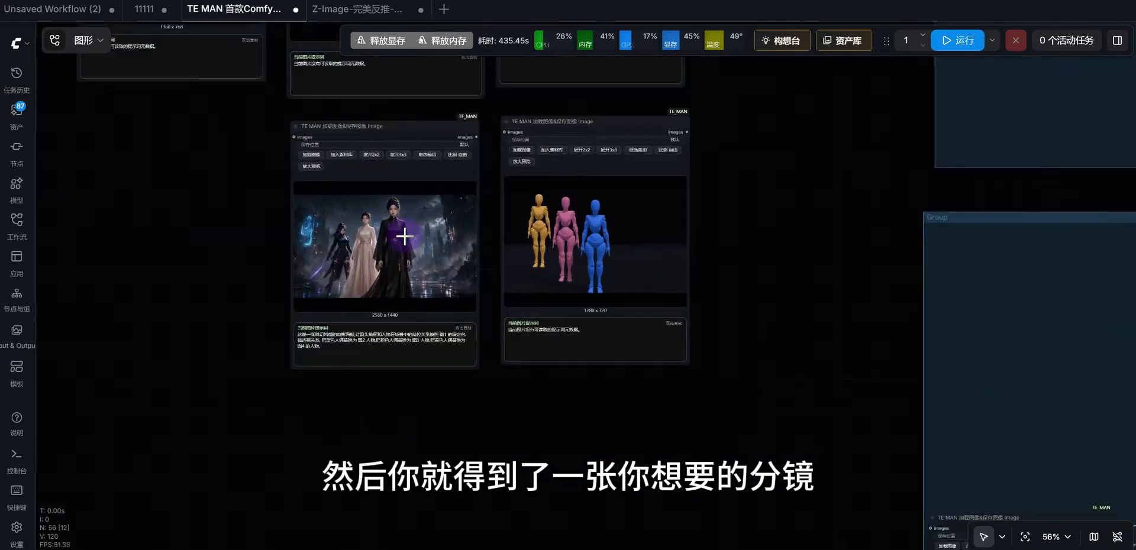
{"action": "scroll", "coordinate": [404, 237], "scroll_direction": "up", "scroll_amount": 8}
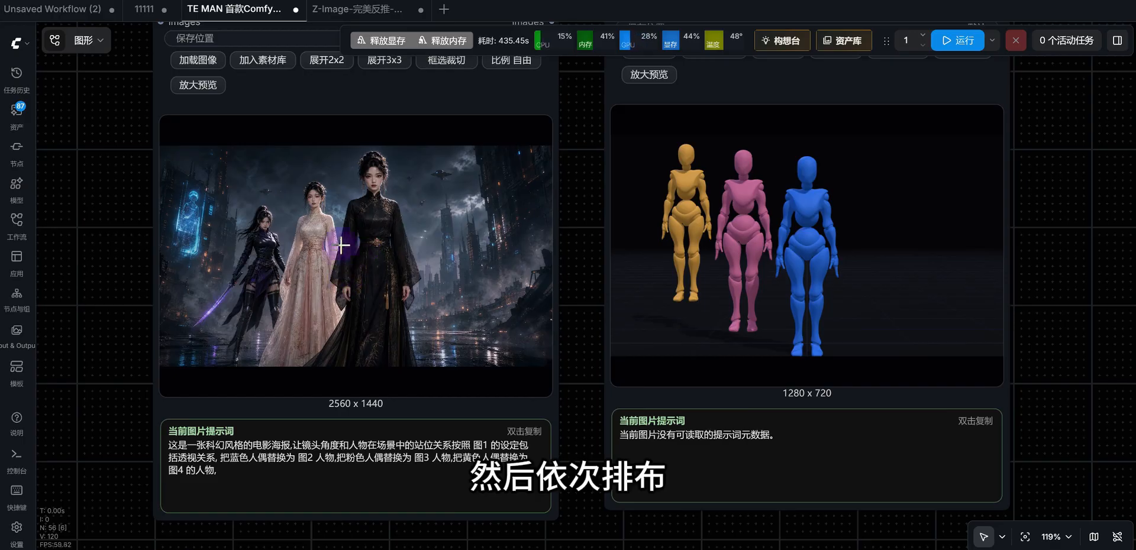
{"action": "scroll", "coordinate": [394, 290], "scroll_direction": "down", "scroll_amount": 1}
{"action": "scroll", "coordinate": [394, 290], "scroll_direction": "down", "scroll_amount": 6}
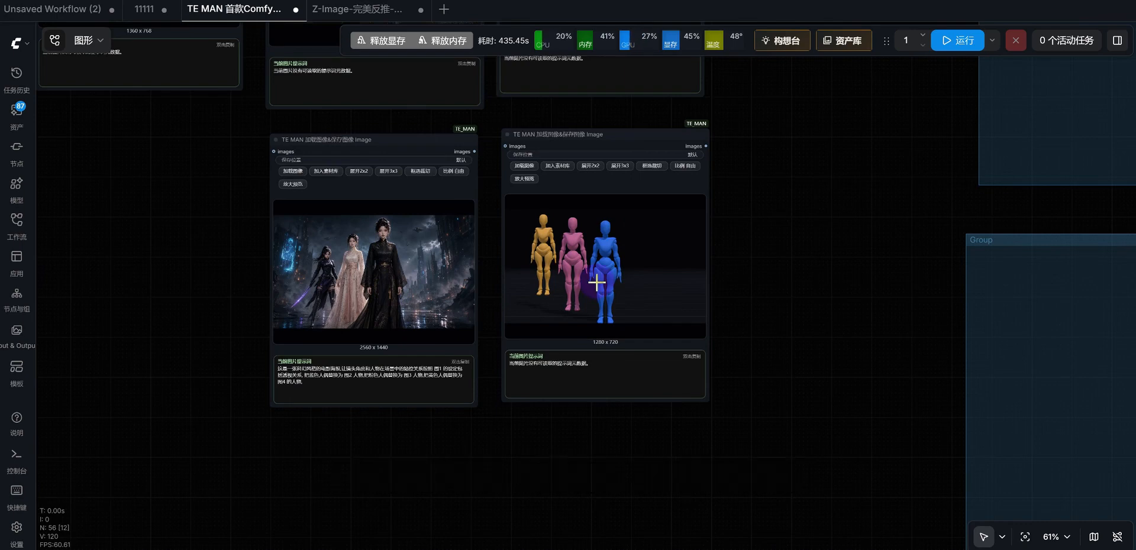
{"action": "scroll", "coordinate": [459, 299], "scroll_direction": "up", "scroll_amount": 5}
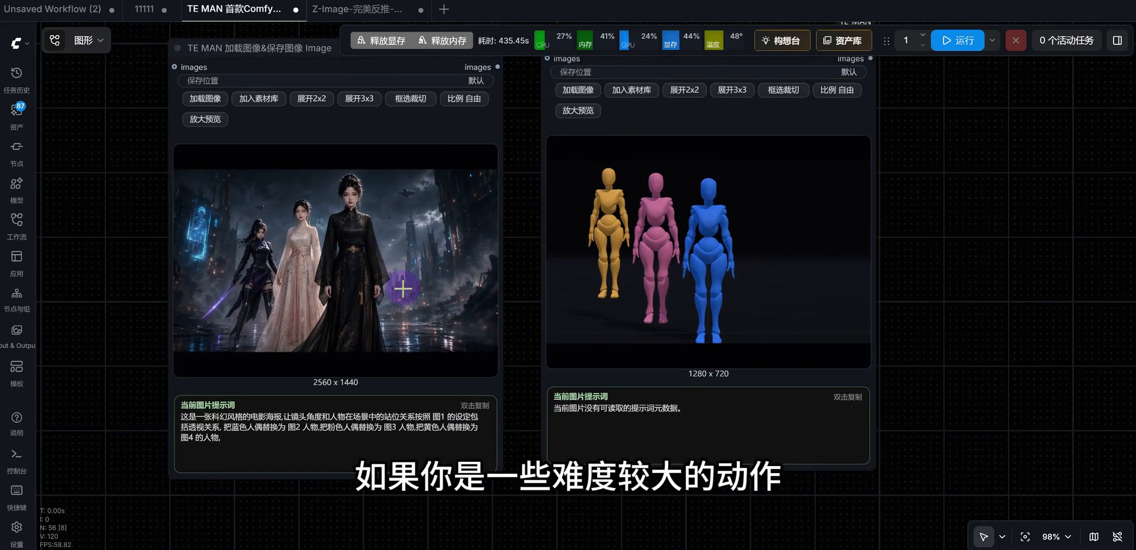
{"action": "scroll", "coordinate": [403, 289], "scroll_direction": "up", "scroll_amount": 3}
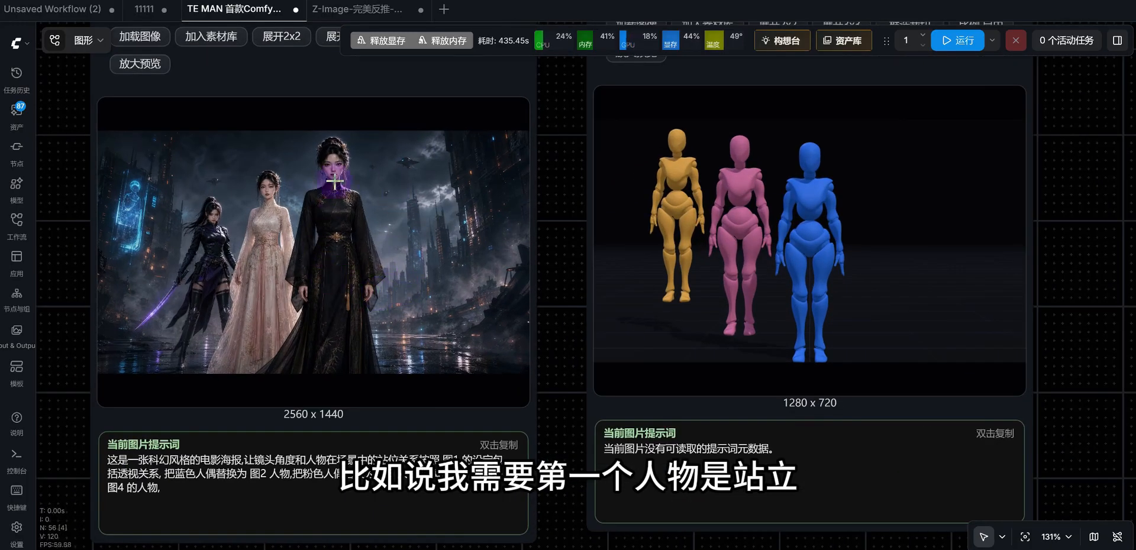
{"action": "scroll", "coordinate": [333, 318], "scroll_direction": "down", "scroll_amount": 15}
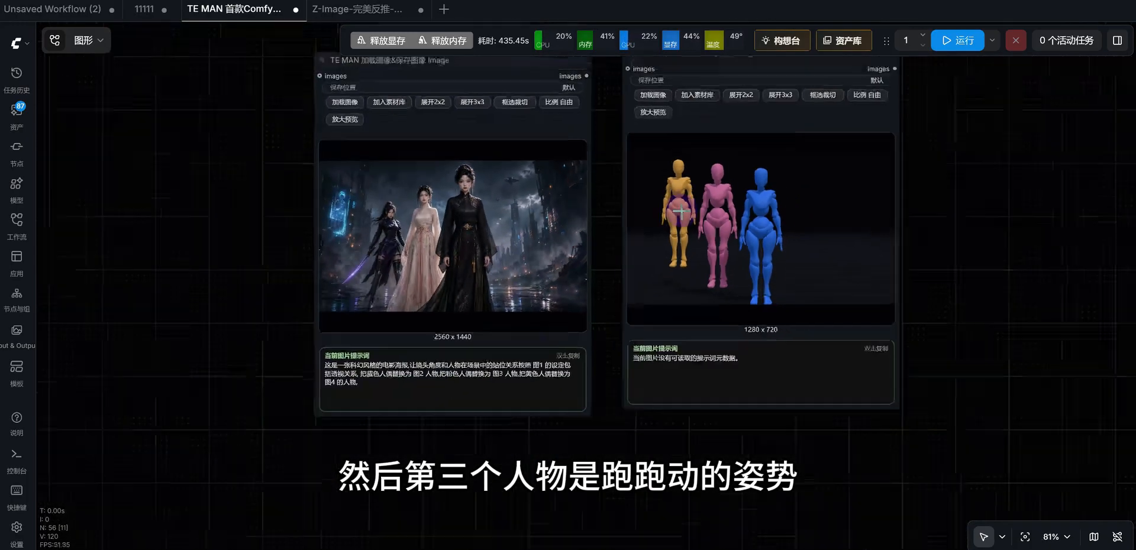
Close the two-character scene of the third 3D导演台 node and open the fourth node's three-character scene.
{"action": "left_click_drag", "start_coordinate": [830, 165], "coordinate": [760, 401]}
{"action": "left_click_drag", "start_coordinate": [735, 214], "coordinate": [717, 383]}
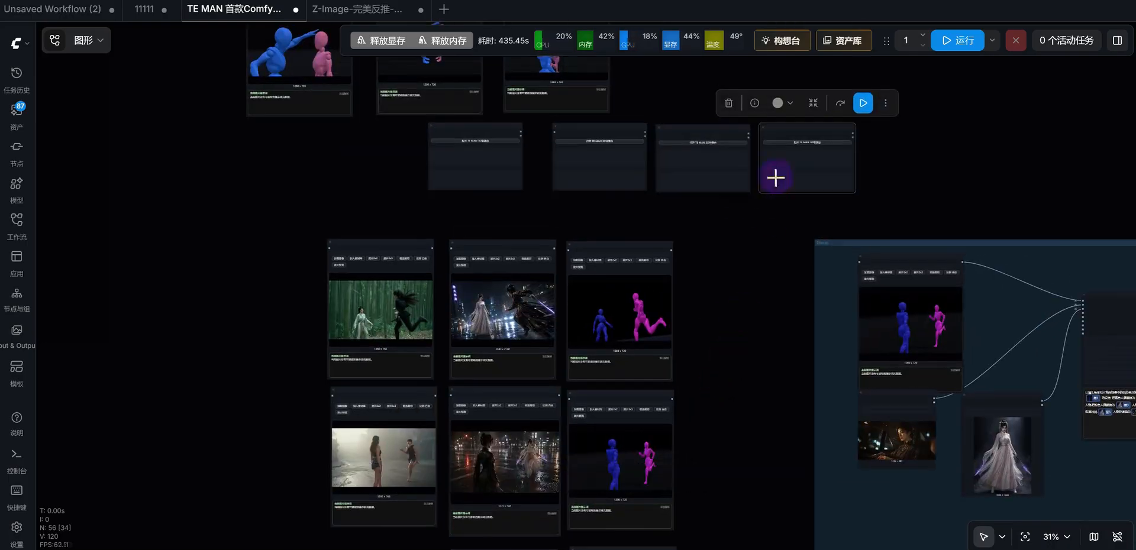
{"action": "left_click", "coordinate": [713, 143]}
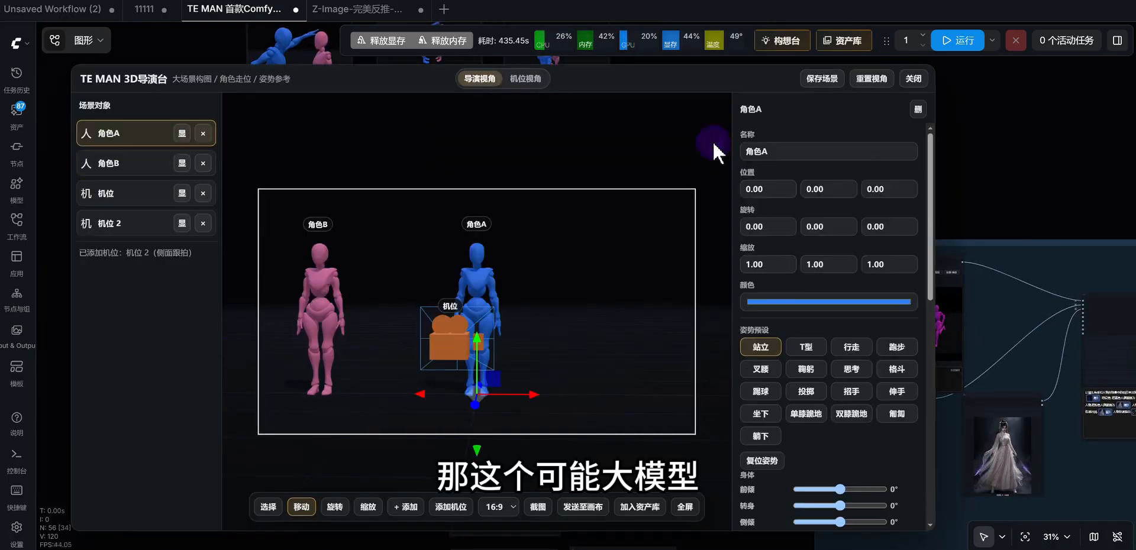
{"action": "left_click", "coordinate": [144, 173]}
{"action": "left_click", "coordinate": [914, 81]}
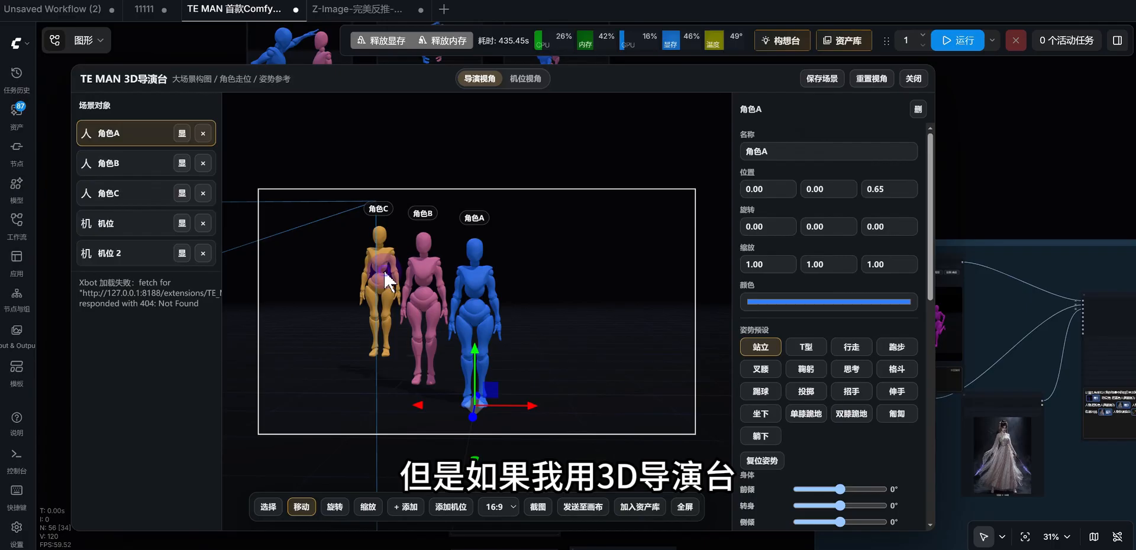
Give 角色C the 跑步 pose and rotate it about 29° around its vertical axis.
{"action": "left_click", "coordinate": [383, 270]}
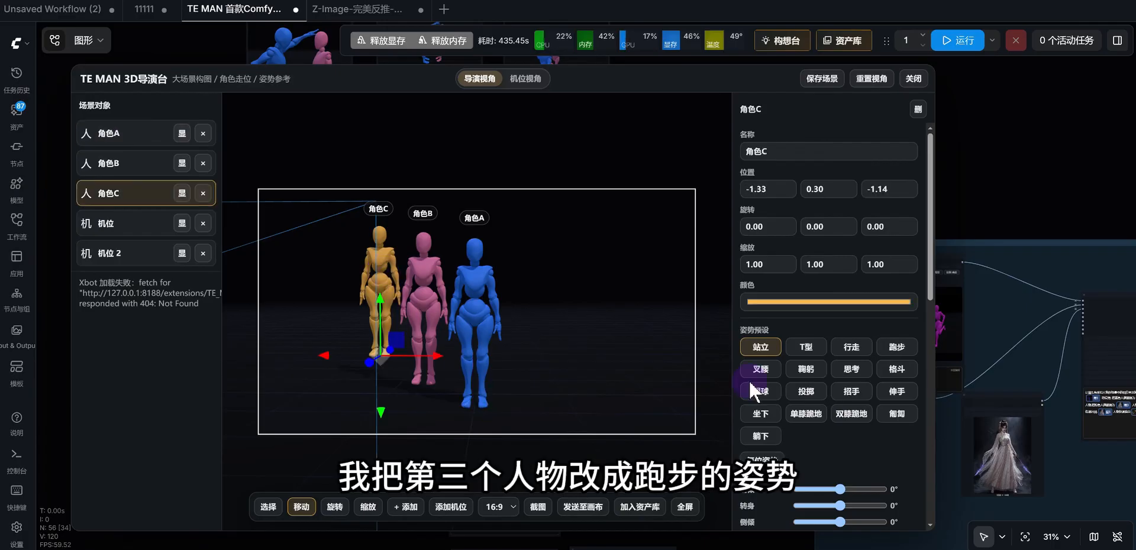
{"action": "left_click", "coordinate": [895, 349]}
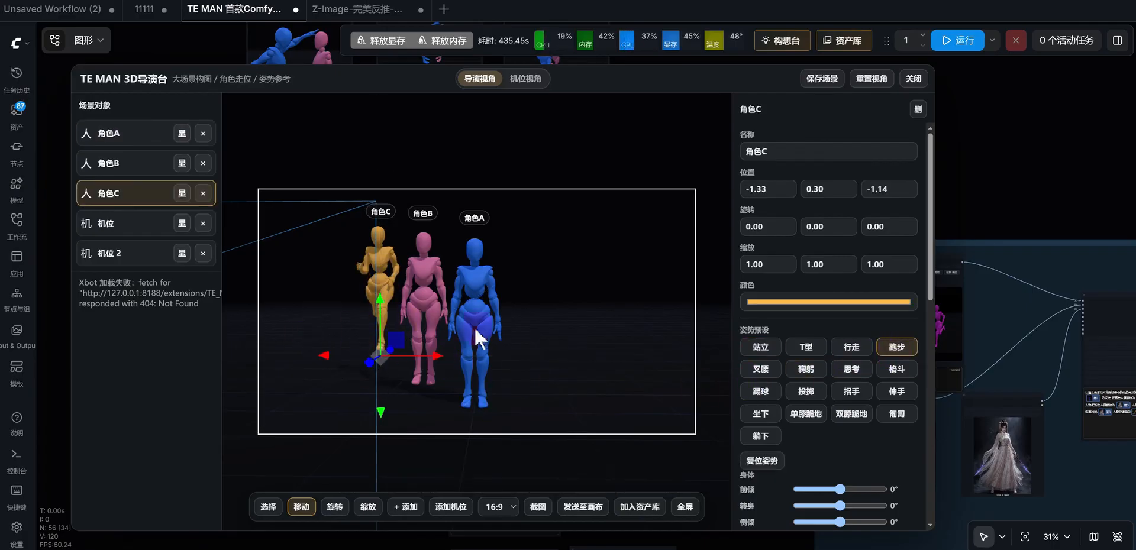
{"action": "left_click", "coordinate": [335, 506]}
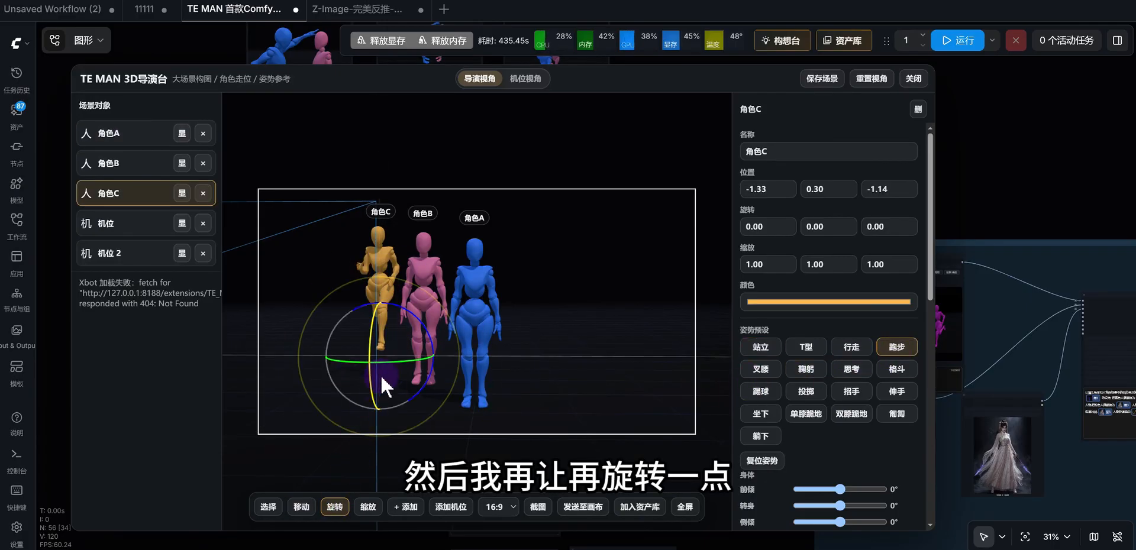
{"action": "left_click_drag", "start_coordinate": [385, 361], "coordinate": [400, 364]}
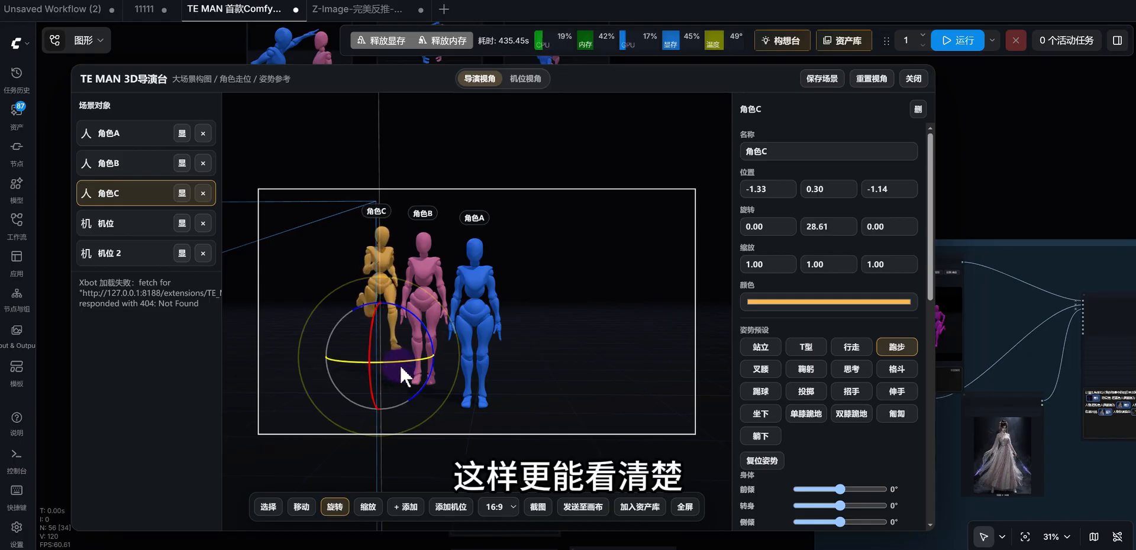
Send the three-character scene's 机位视角 shot with the running 角色C to the canvas and close the director.
{"action": "left_click", "coordinate": [912, 78]}
{"action": "left_click", "coordinate": [787, 157]}
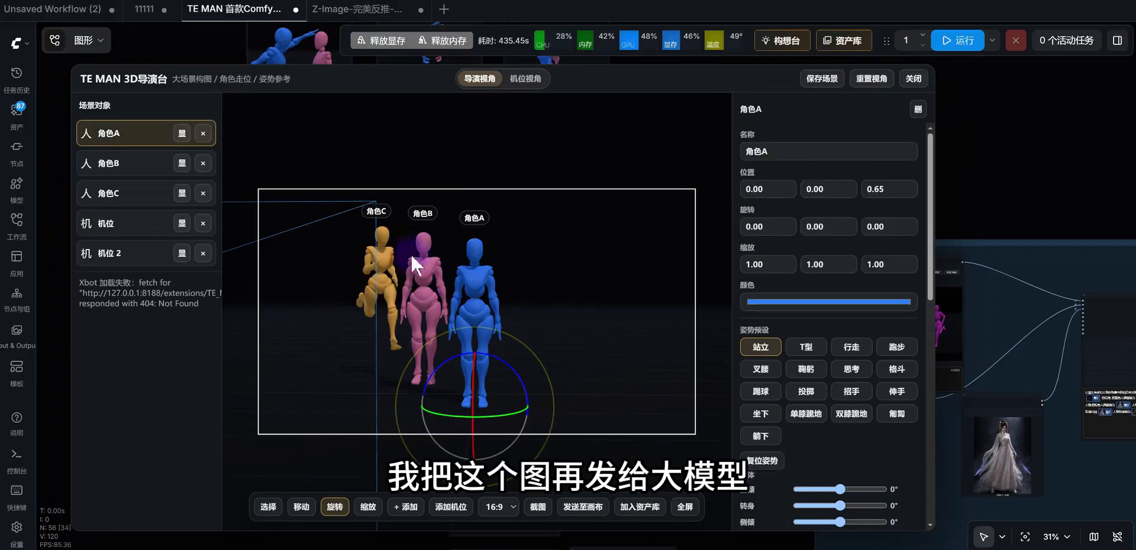
{"action": "left_click", "coordinate": [520, 83]}
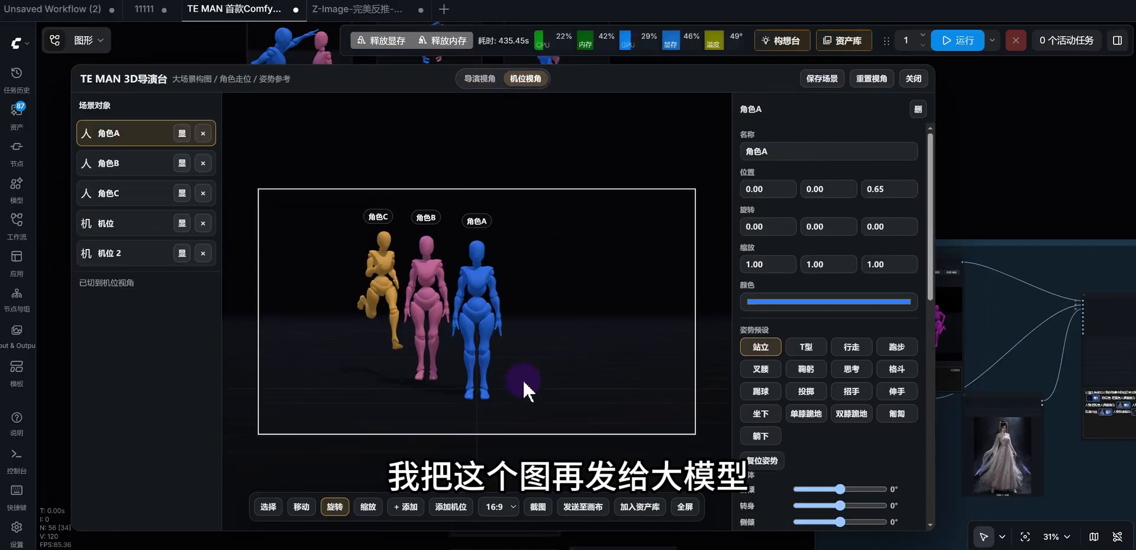
{"action": "left_click", "coordinate": [583, 506]}
{"action": "left_click", "coordinate": [913, 78]}
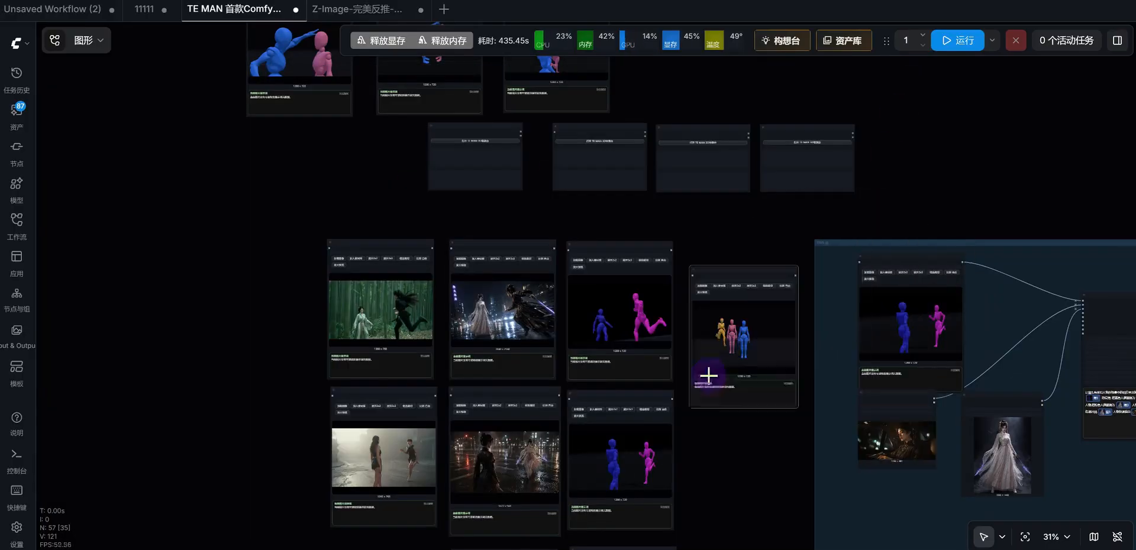
Place the new three-mannequin image node below the earlier standing three-mannequin reference in the example grid.
{"action": "left_click_drag", "start_coordinate": [738, 518], "coordinate": [701, 232]}
{"action": "left_click_drag", "start_coordinate": [718, 144], "coordinate": [598, 495]}
{"action": "scroll", "coordinate": [658, 496], "scroll_direction": "up", "scroll_amount": 6}
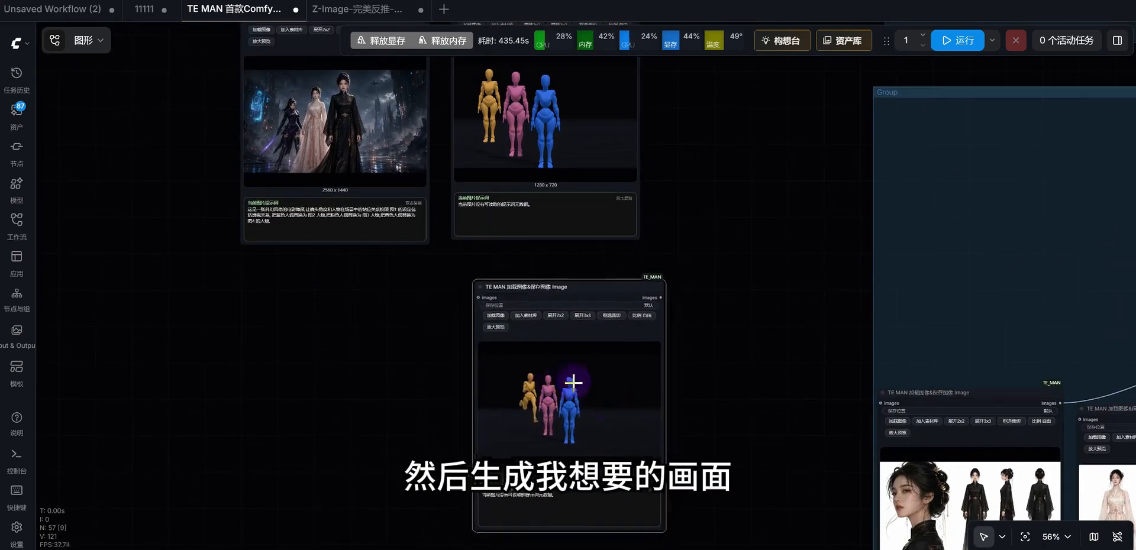
Locate the group that generates a video from the mannequin shots and character reference images.
{"action": "scroll", "coordinate": [740, 374], "scroll_direction": "down", "scroll_amount": 3}
{"action": "scroll", "coordinate": [741, 374], "scroll_direction": "down", "scroll_amount": 5}
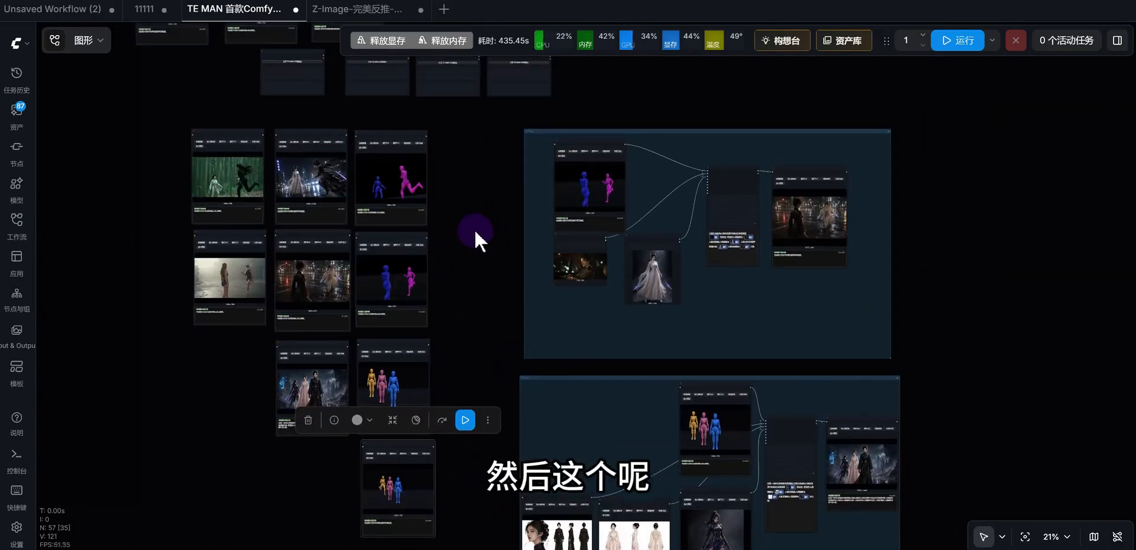
{"action": "left_click_drag", "start_coordinate": [474, 229], "coordinate": [493, 276]}
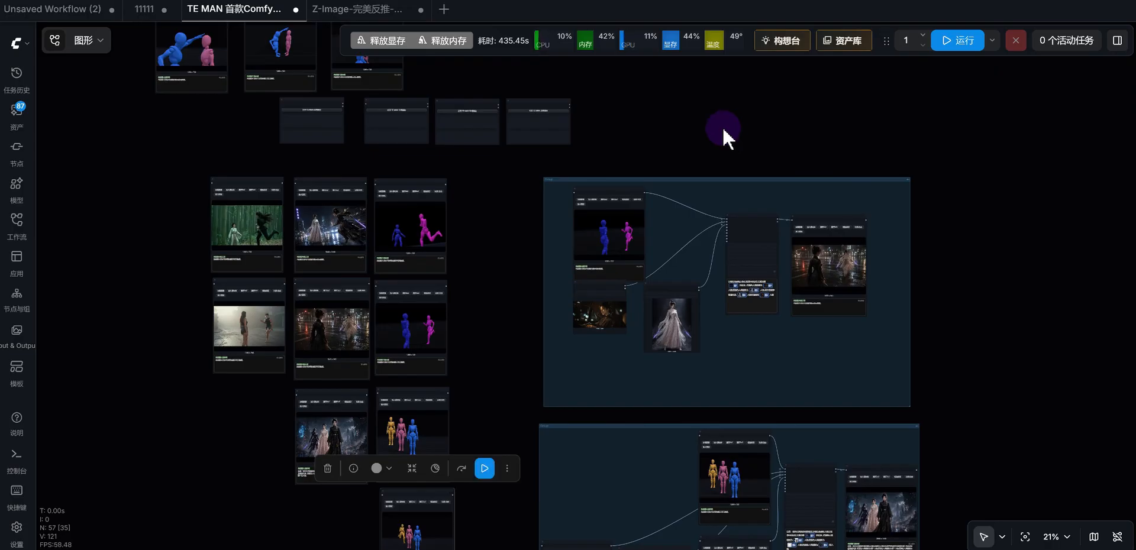
{"action": "left_click_drag", "start_coordinate": [1026, 245], "coordinate": [687, 158]}
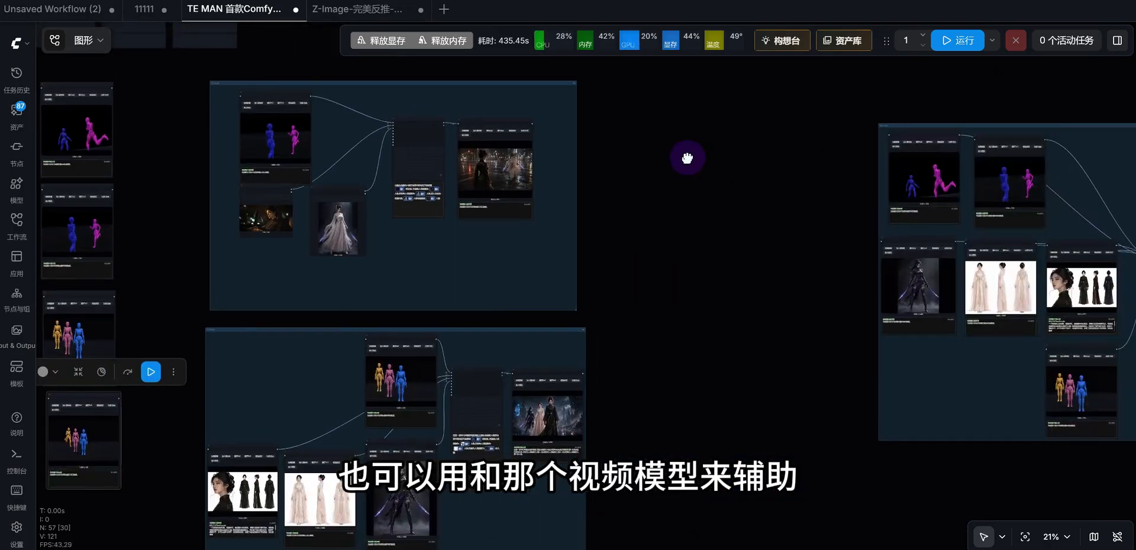
{"action": "left_click_drag", "start_coordinate": [787, 193], "coordinate": [386, 194]}
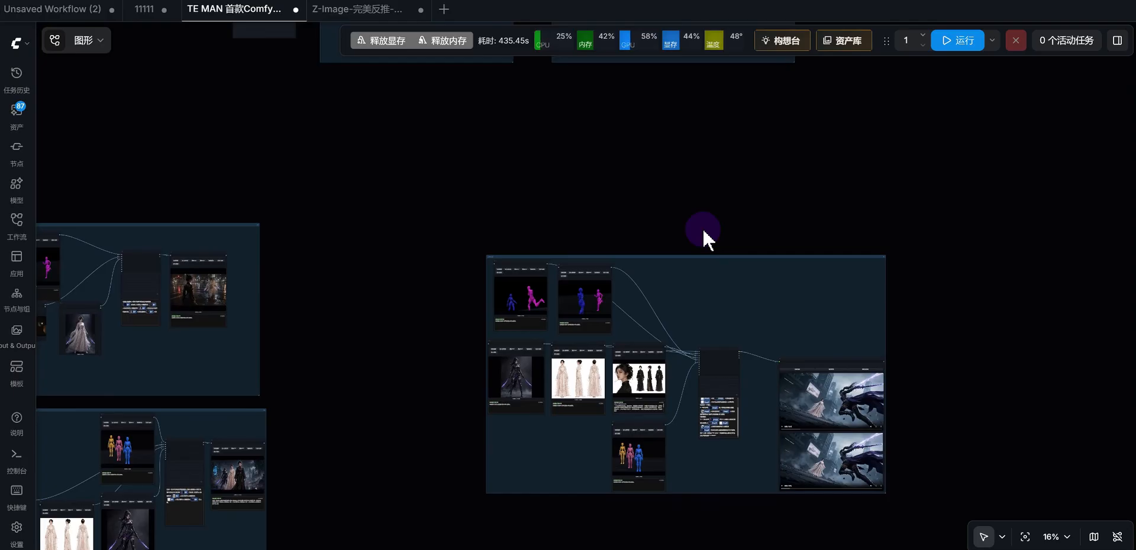
{"action": "scroll", "coordinate": [663, 236], "scroll_direction": "up", "scroll_amount": 6}
{"action": "left_click_drag", "start_coordinate": [690, 225], "coordinate": [703, 123]}
{"action": "left_click_drag", "start_coordinate": [765, 246], "coordinate": [772, 147]}
{"action": "scroll", "coordinate": [734, 180], "scroll_direction": "up", "scroll_amount": 3}
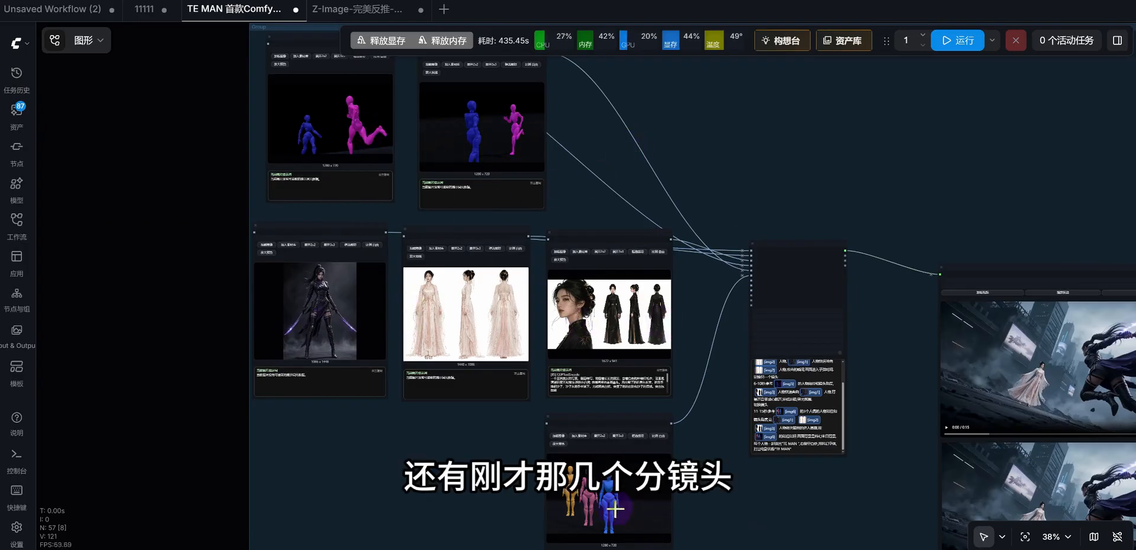
{"action": "left_click_drag", "start_coordinate": [881, 370], "coordinate": [774, 352]}
Read how the TE MAN JM Video 2 prompt assigns img1 to img6 across the 0-5, 6-10 and 11-15 second shots.
{"action": "scroll", "coordinate": [738, 421], "scroll_direction": "up", "scroll_amount": 8}
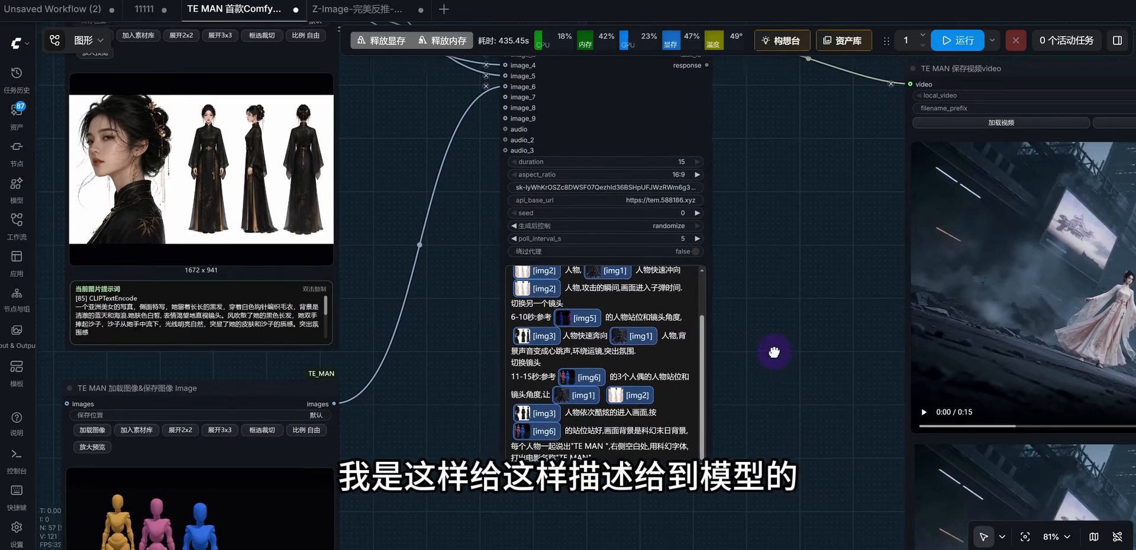
{"action": "scroll", "coordinate": [700, 314], "scroll_direction": "up", "scroll_amount": 2}
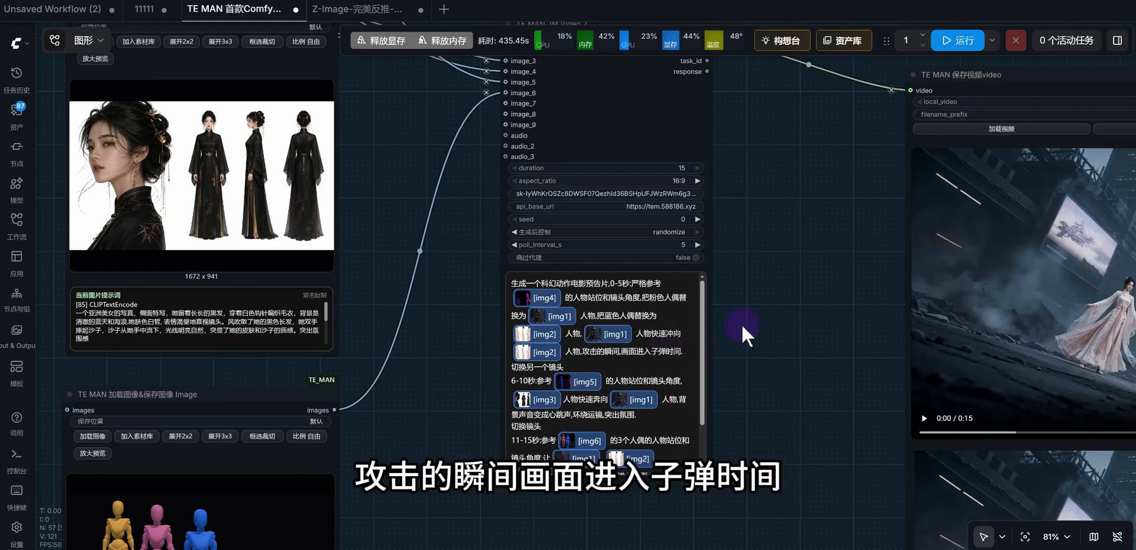
{"action": "scroll", "coordinate": [736, 310], "scroll_direction": "down", "scroll_amount": 1}
{"action": "scroll", "coordinate": [757, 332], "scroll_direction": "up", "scroll_amount": 2}
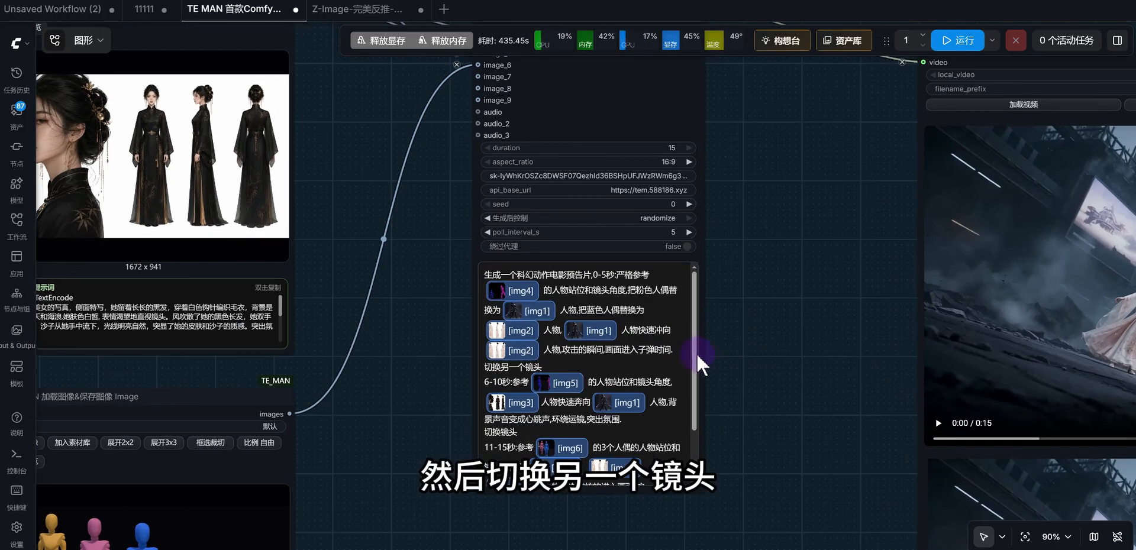
{"action": "left_click_drag", "start_coordinate": [696, 356], "coordinate": [696, 388]}
{"action": "scroll", "coordinate": [596, 314], "scroll_direction": "down", "scroll_amount": 1}
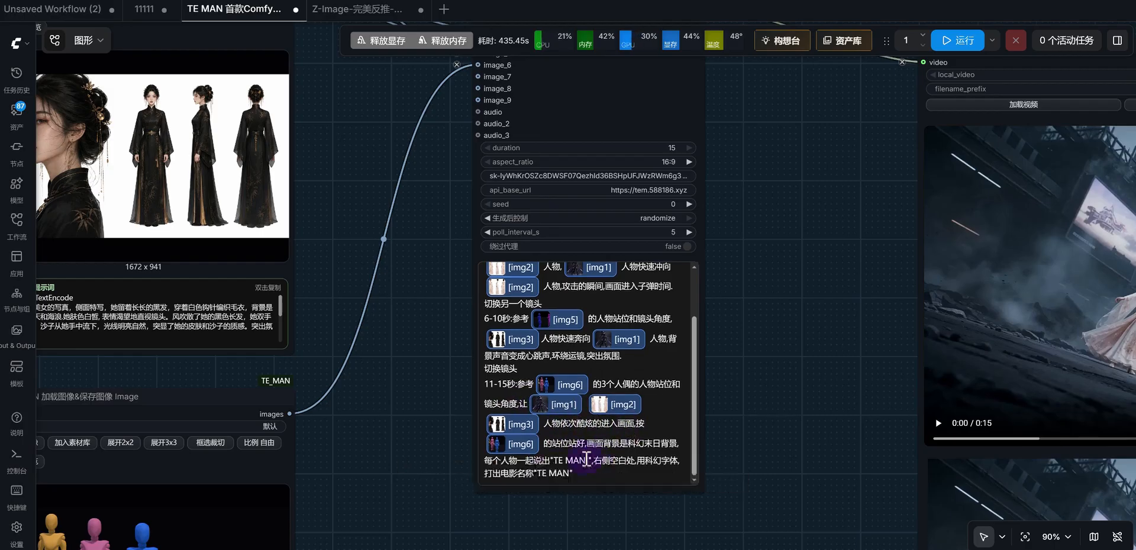
{"action": "scroll", "coordinate": [414, 402], "scroll_direction": "down", "scroll_amount": 2}
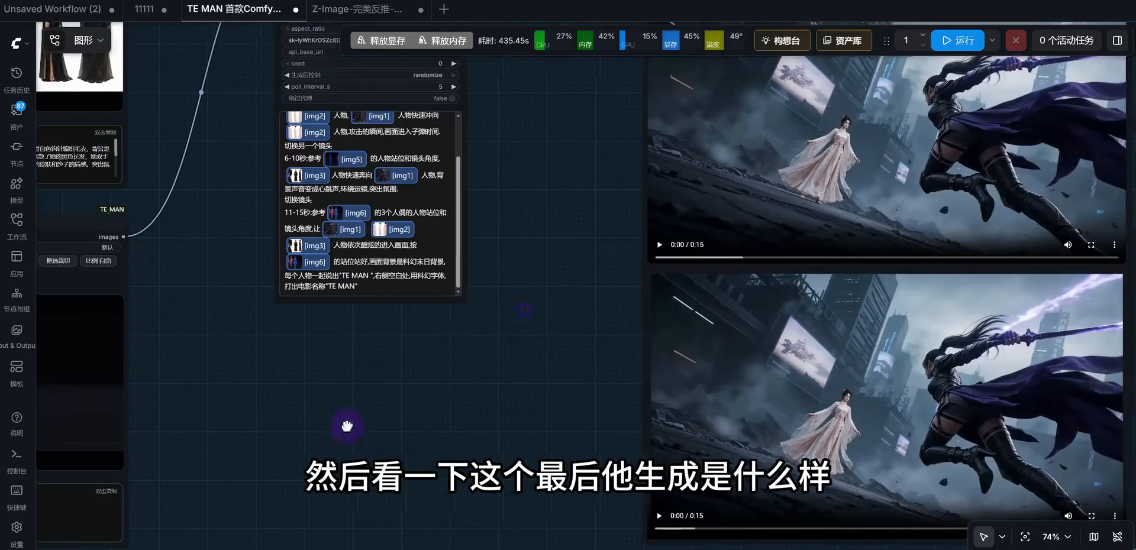
Play the generated sci-fi trailer in the TE MAN 保存视频video node to its closing title.
{"action": "left_click_drag", "start_coordinate": [347, 426], "coordinate": [302, 480]}
{"action": "left_click_drag", "start_coordinate": [310, 388], "coordinate": [287, 433]}
{"action": "left_click", "coordinate": [416, 459]}
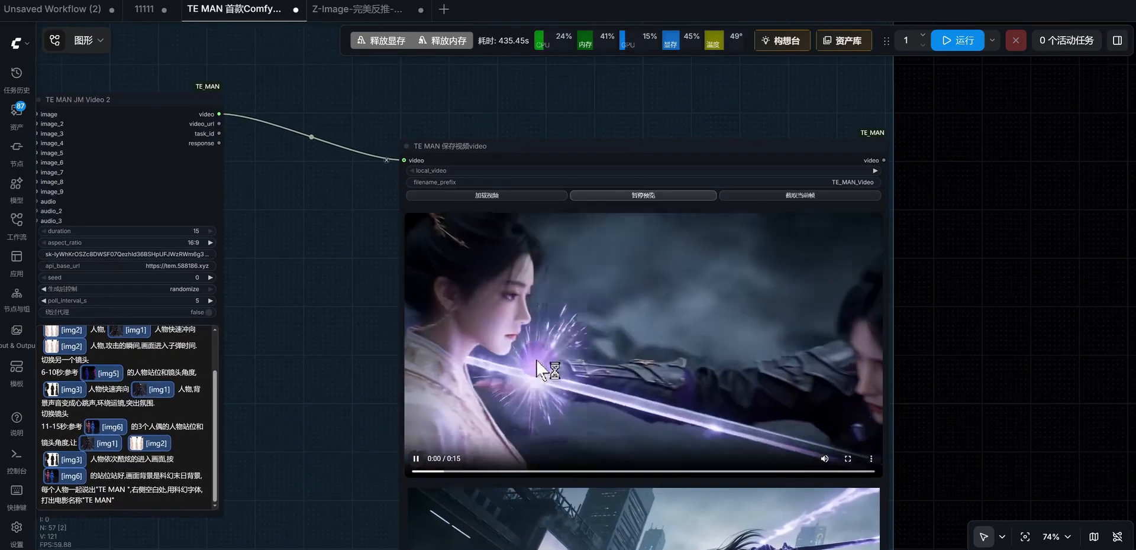
{"action": "scroll", "coordinate": [1038, 316], "scroll_direction": "up", "scroll_amount": 3}
{"action": "left_click_drag", "start_coordinate": [984, 371], "coordinate": [1024, 339]}
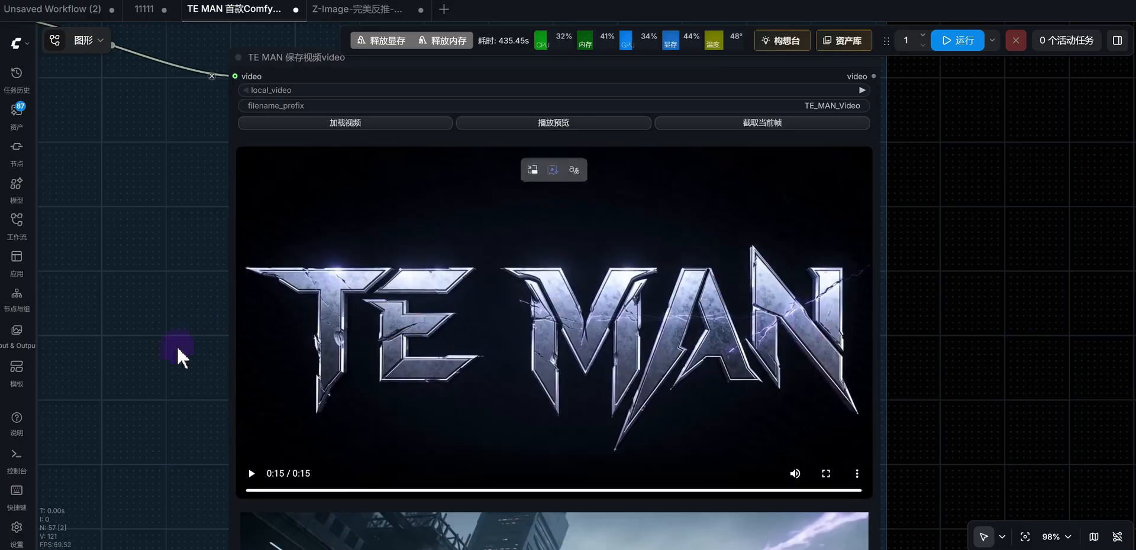
Examine how the three mannequin shots and the character references connect to TE MAN JM Video 2 and its timed prompt.
{"action": "scroll", "coordinate": [182, 332], "scroll_direction": "down", "scroll_amount": 3}
{"action": "left_click_drag", "start_coordinate": [182, 331], "coordinate": [753, 325]}
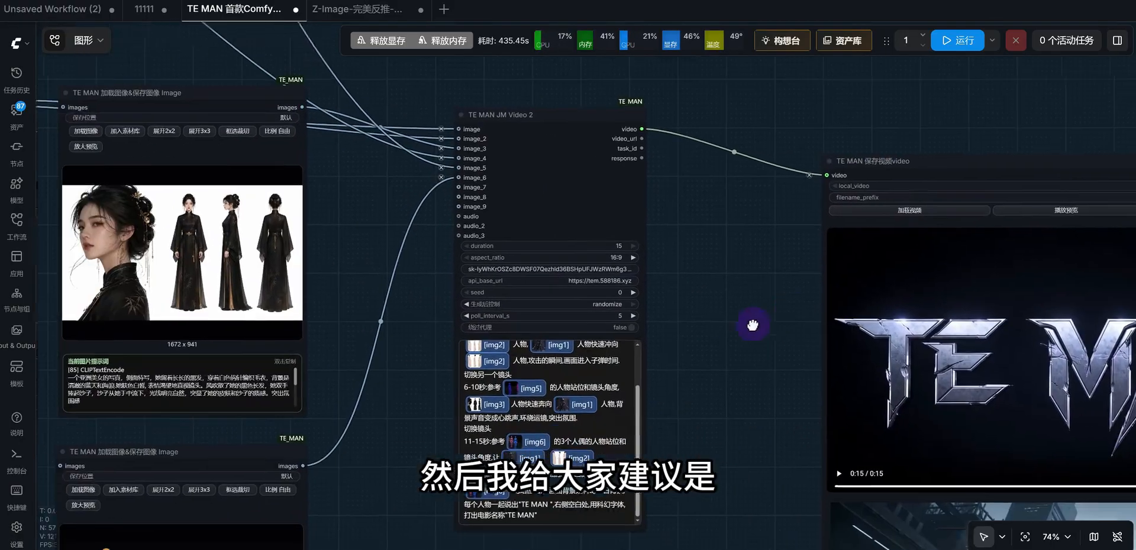
{"action": "scroll", "coordinate": [631, 368], "scroll_direction": "down", "scroll_amount": 2}
{"action": "scroll", "coordinate": [789, 365], "scroll_direction": "down", "scroll_amount": 1}
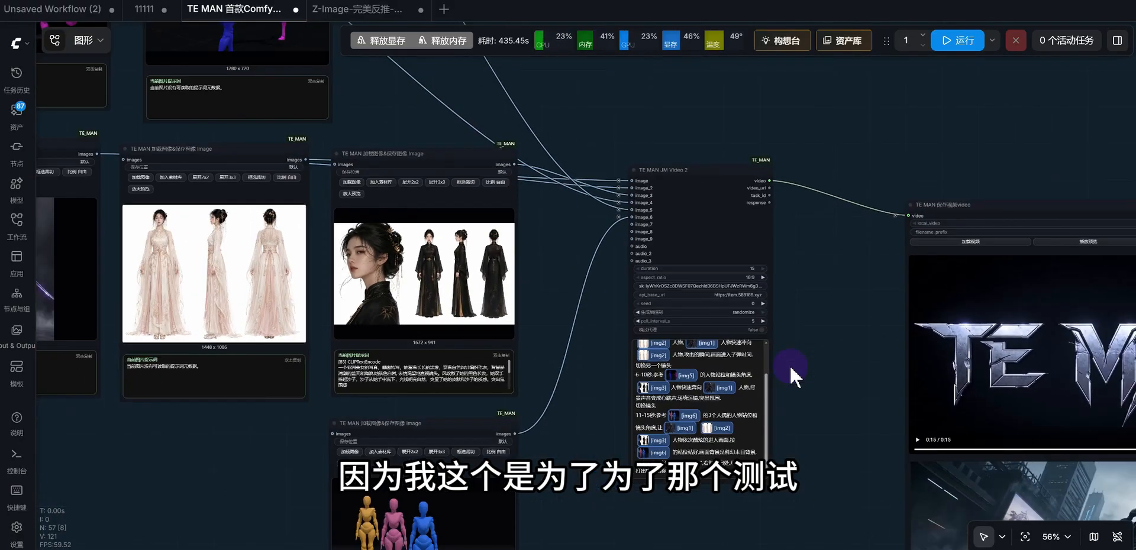
{"action": "scroll", "coordinate": [792, 362], "scroll_direction": "down", "scroll_amount": 5}
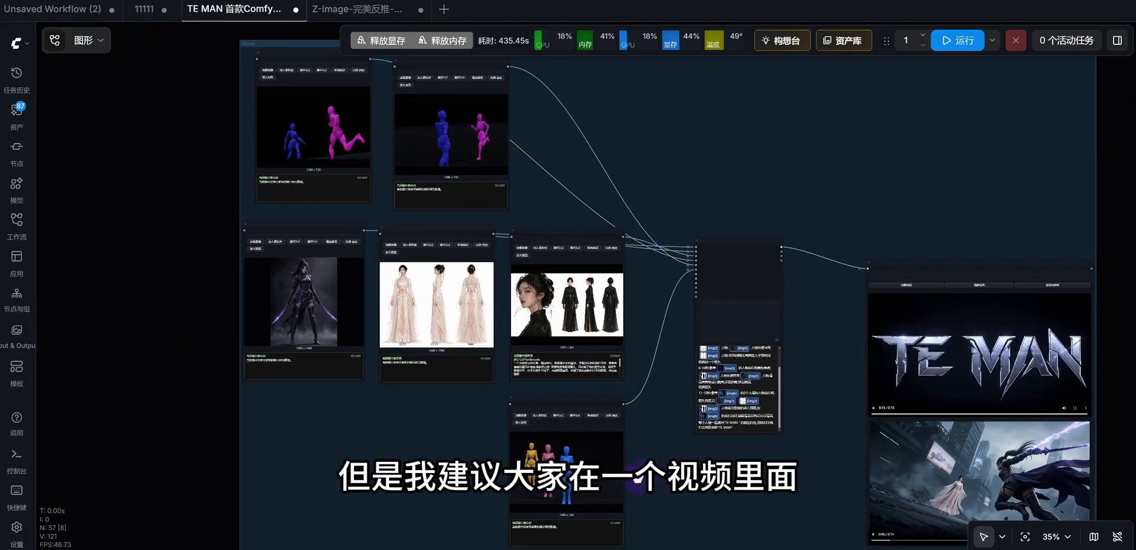
{"action": "left_click_drag", "start_coordinate": [637, 476], "coordinate": [615, 468]}
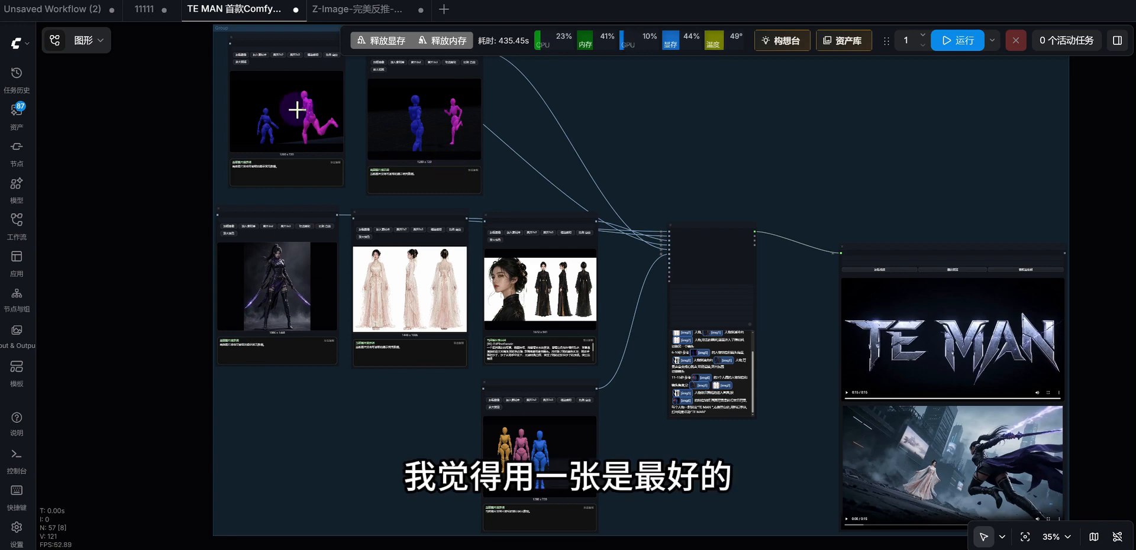
{"action": "scroll", "coordinate": [645, 179], "scroll_direction": "up", "scroll_amount": 5}
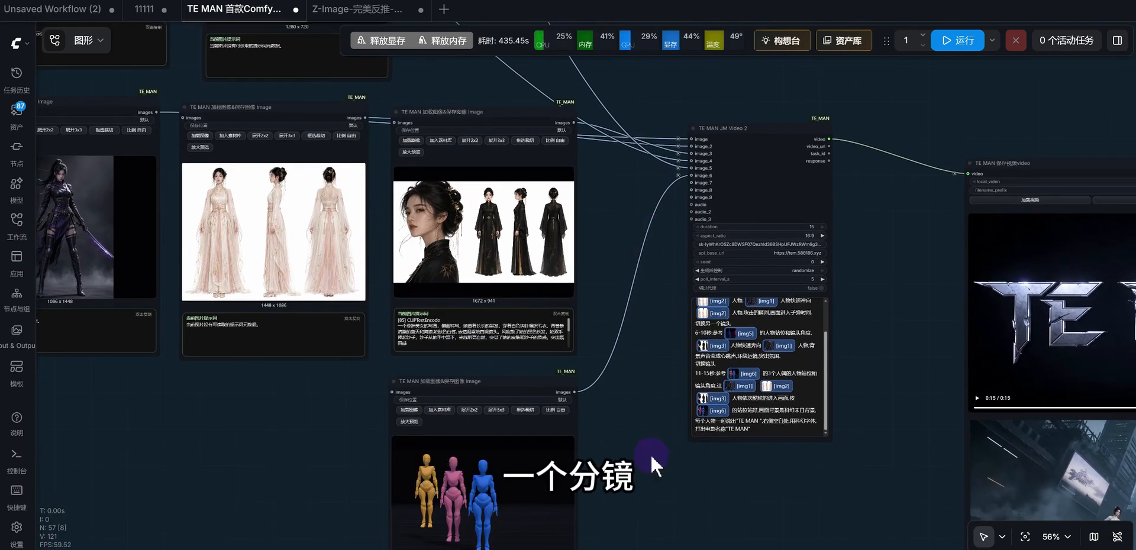
{"action": "left_click_drag", "start_coordinate": [654, 459], "coordinate": [564, 494]}
{"action": "scroll", "coordinate": [808, 383], "scroll_direction": "up", "scroll_amount": 3}
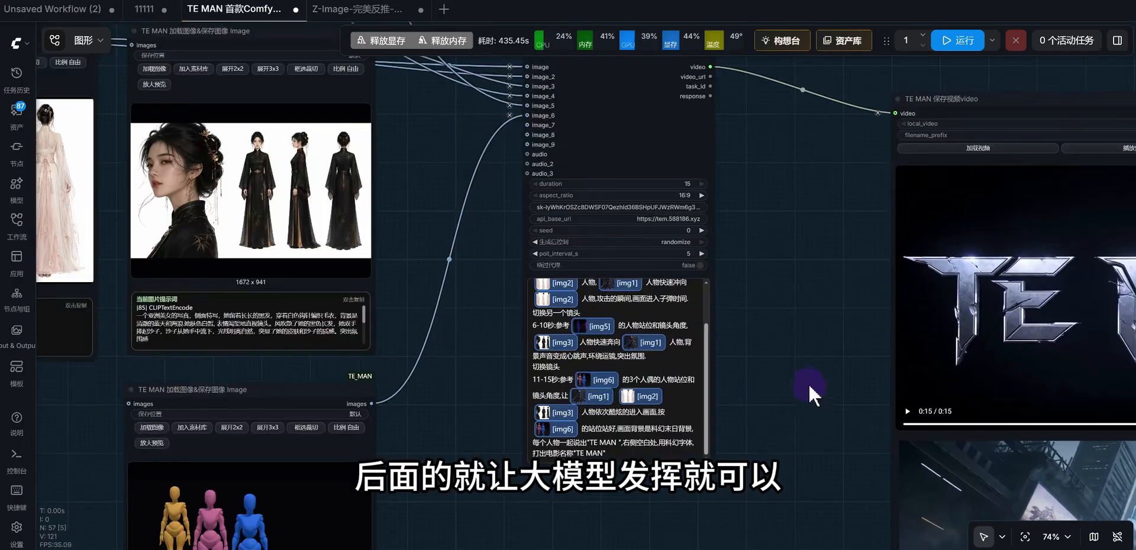
{"action": "left_click_drag", "start_coordinate": [808, 383], "coordinate": [556, 434]}
{"action": "scroll", "coordinate": [556, 434], "scroll_direction": "down", "scroll_amount": 3}
Replay the generated trailer and compare its shots and character positions with the three mannequin references.
{"action": "left_click", "coordinate": [653, 453]}
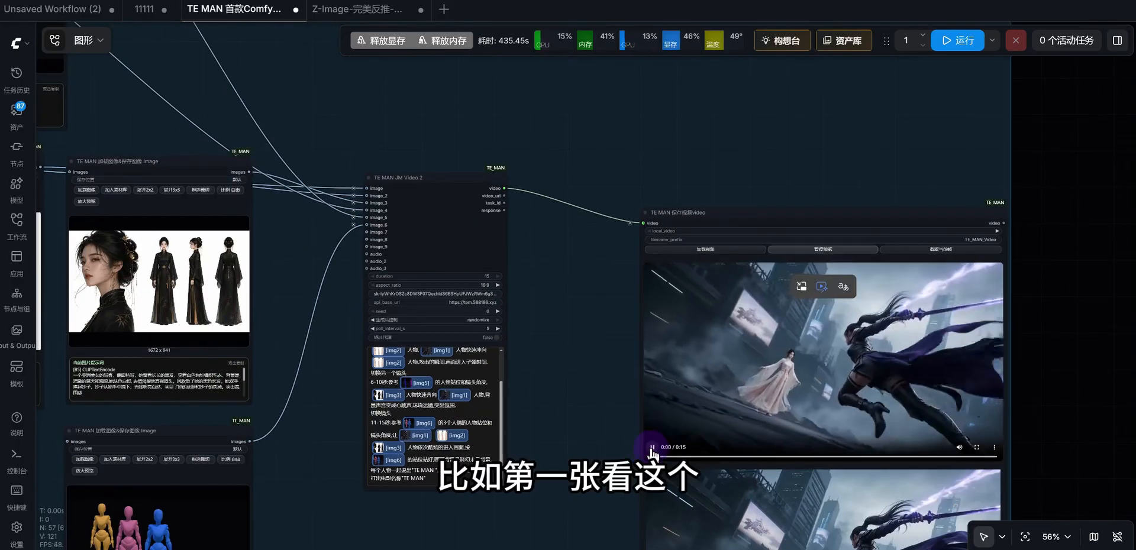
{"action": "scroll", "coordinate": [669, 418], "scroll_direction": "down", "scroll_amount": 3}
{"action": "scroll", "coordinate": [668, 418], "scroll_direction": "down", "scroll_amount": 4}
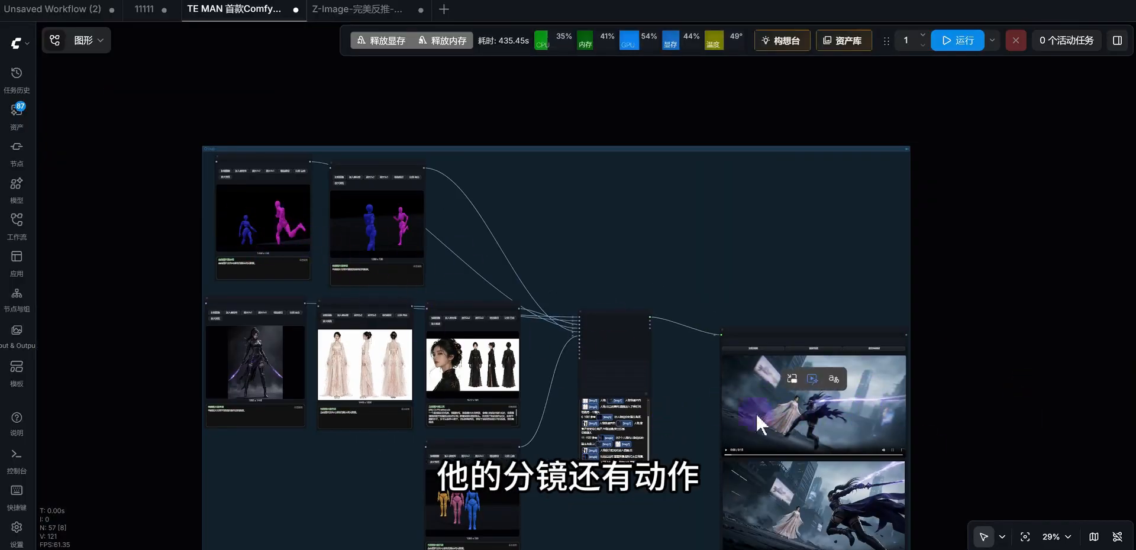
{"action": "left_click", "coordinate": [726, 451]}
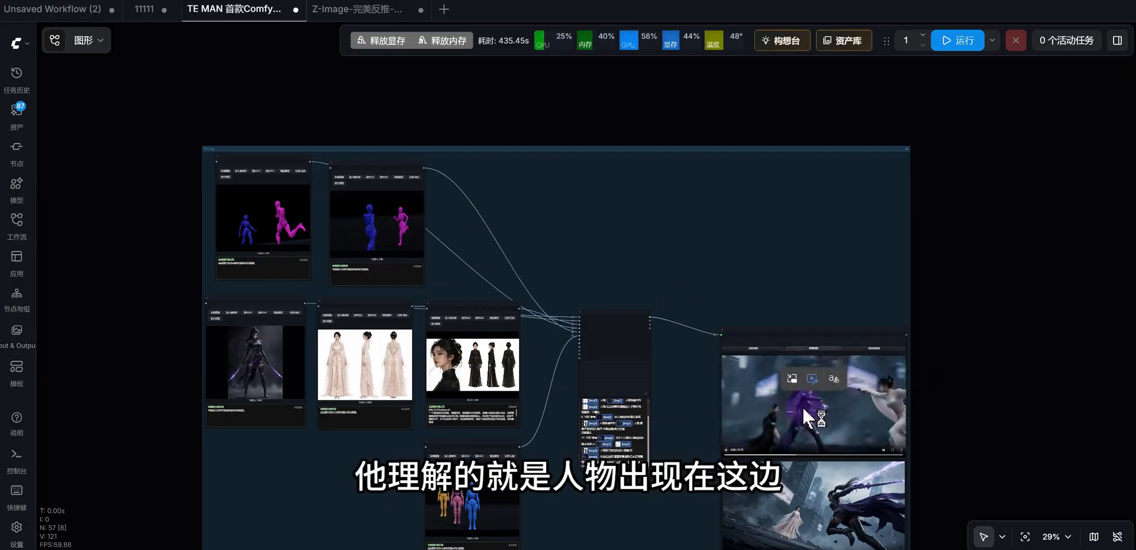
{"action": "left_click", "coordinate": [725, 450]}
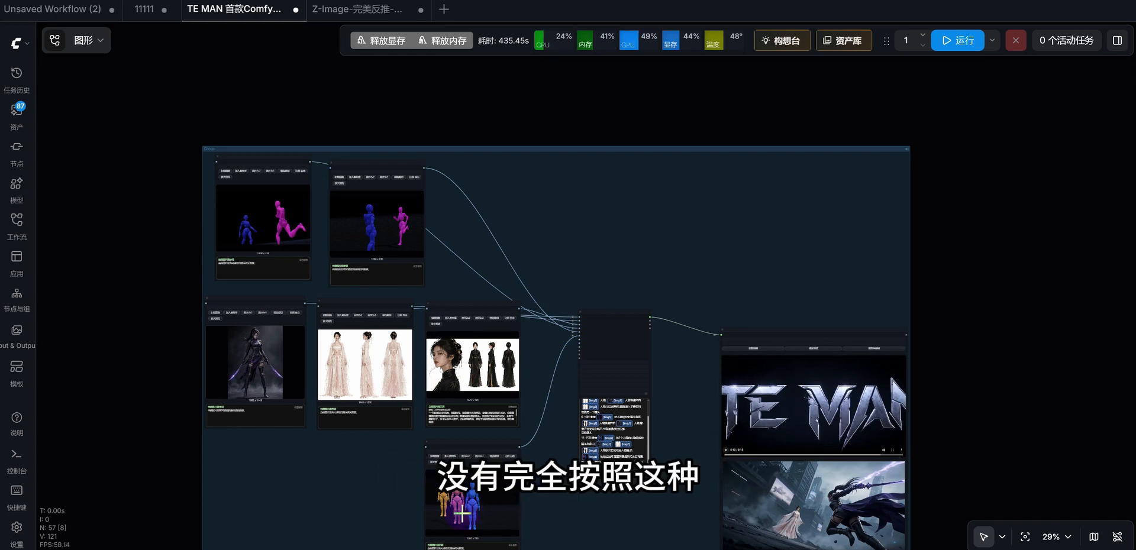
{"action": "scroll", "coordinate": [683, 330], "scroll_direction": "down", "scroll_amount": 2}
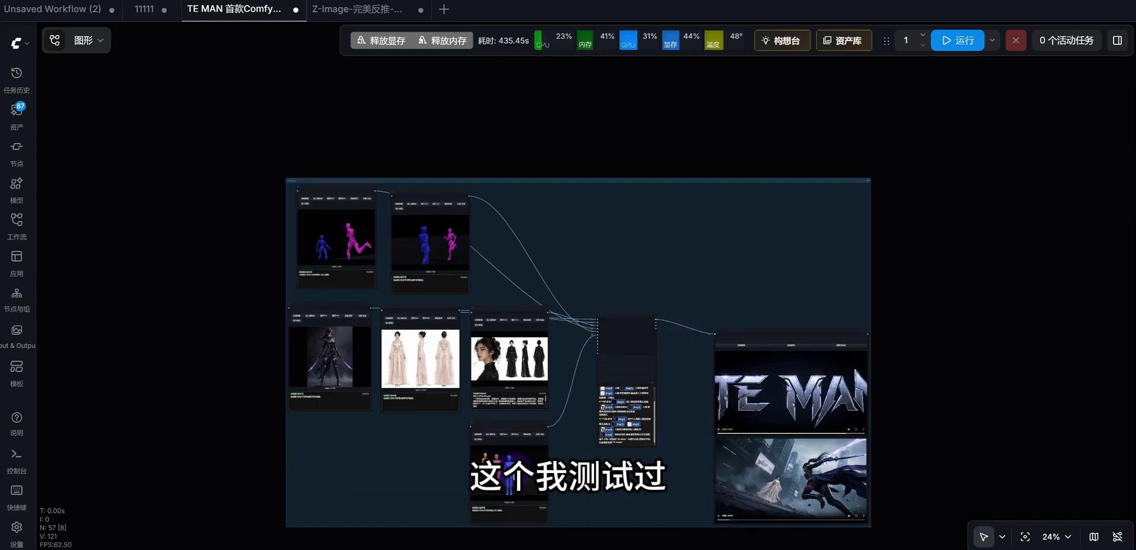
{"action": "left_click_drag", "start_coordinate": [508, 424], "coordinate": [510, 423]}
{"action": "scroll", "coordinate": [573, 443], "scroll_direction": "up", "scroll_amount": 6}
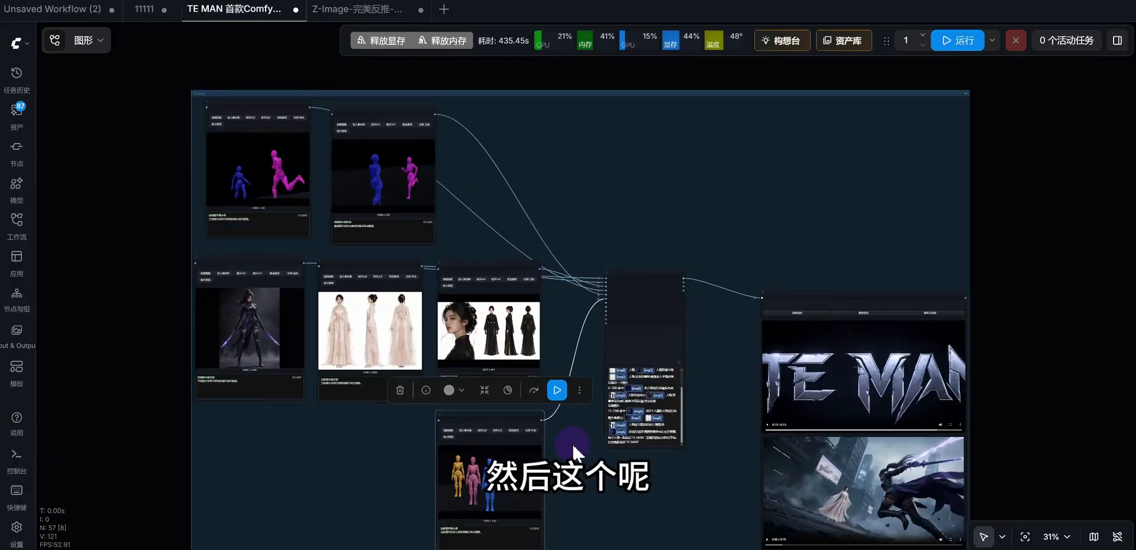
{"action": "scroll", "coordinate": [680, 219], "scroll_direction": "down", "scroll_amount": 8}
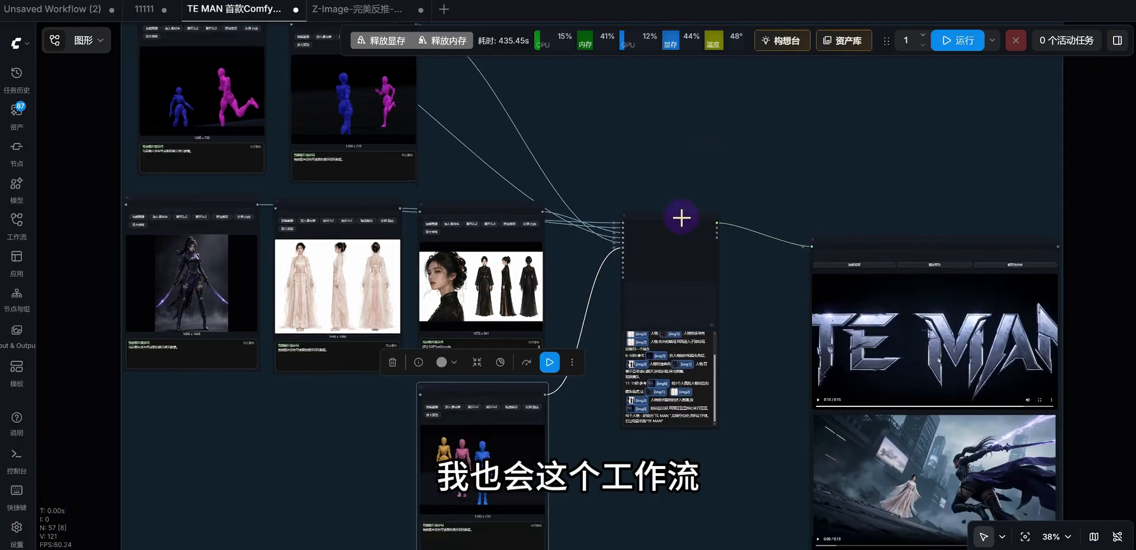
Return to the row of four TE MAN 3D导演台 nodes above the example grid.
{"action": "left_click_drag", "start_coordinate": [312, 220], "coordinate": [735, 363]}
{"action": "scroll", "coordinate": [466, 307], "scroll_direction": "down", "scroll_amount": 4}
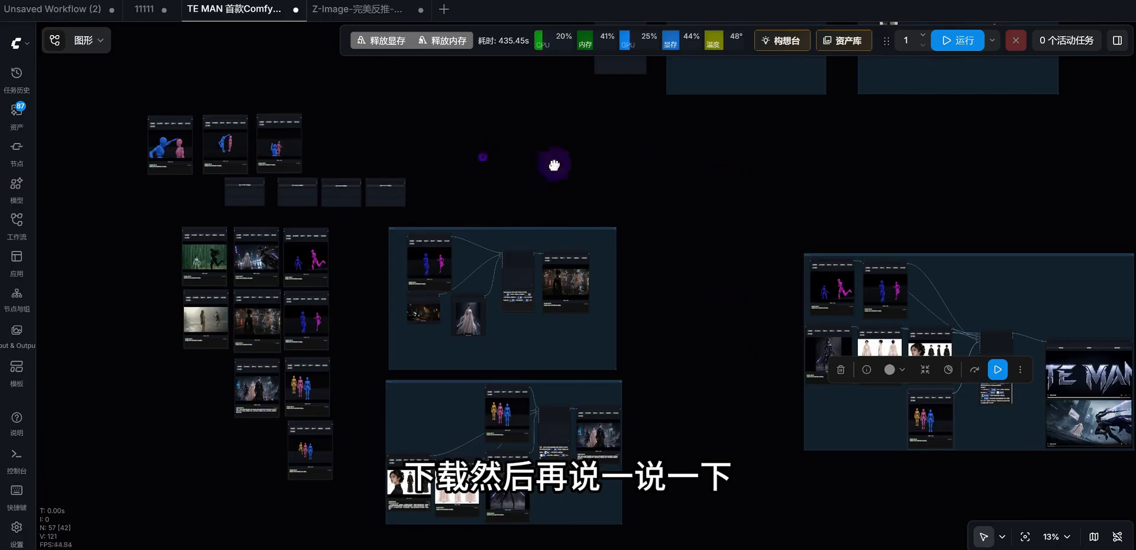
{"action": "left_click_drag", "start_coordinate": [553, 165], "coordinate": [710, 234]}
{"action": "scroll", "coordinate": [709, 234], "scroll_direction": "up", "scroll_amount": 12}
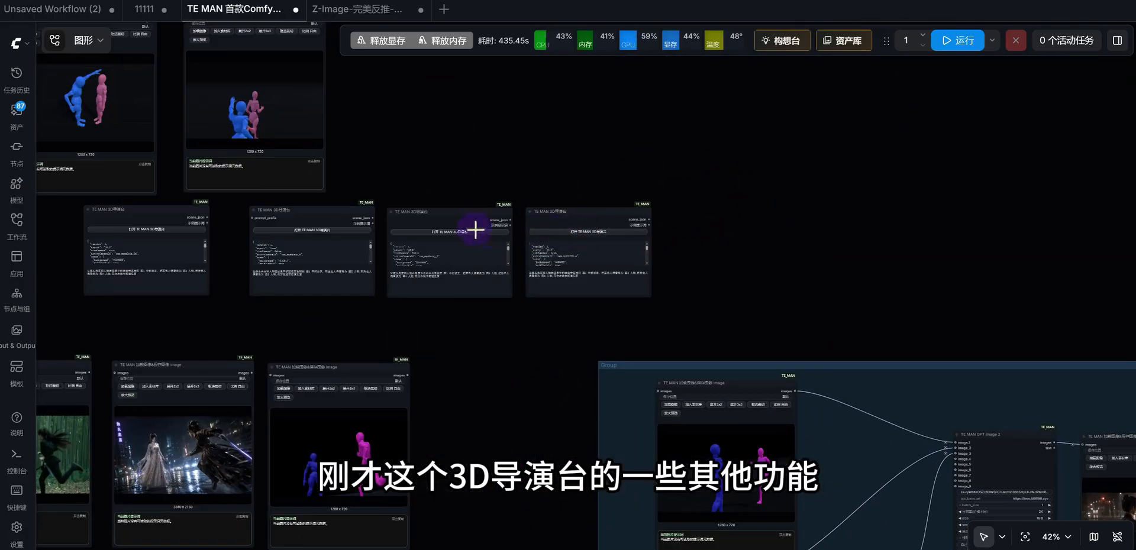
Open the third 3D导演台 node's stage, bring up the 资产库 asset library, close the stage and show all assets.
{"action": "left_click", "coordinate": [475, 231]}
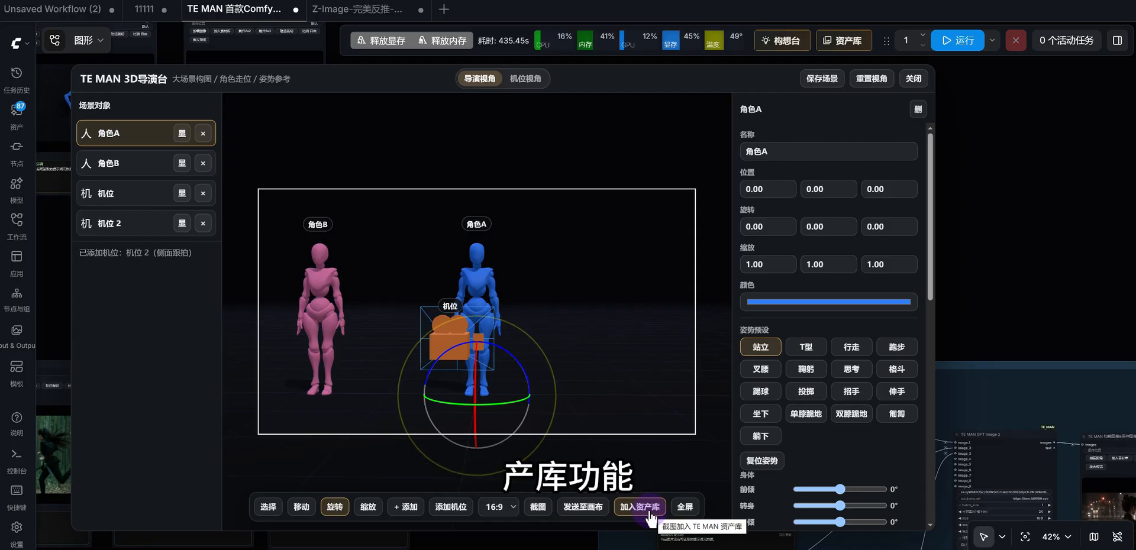
{"action": "left_click", "coordinate": [865, 50]}
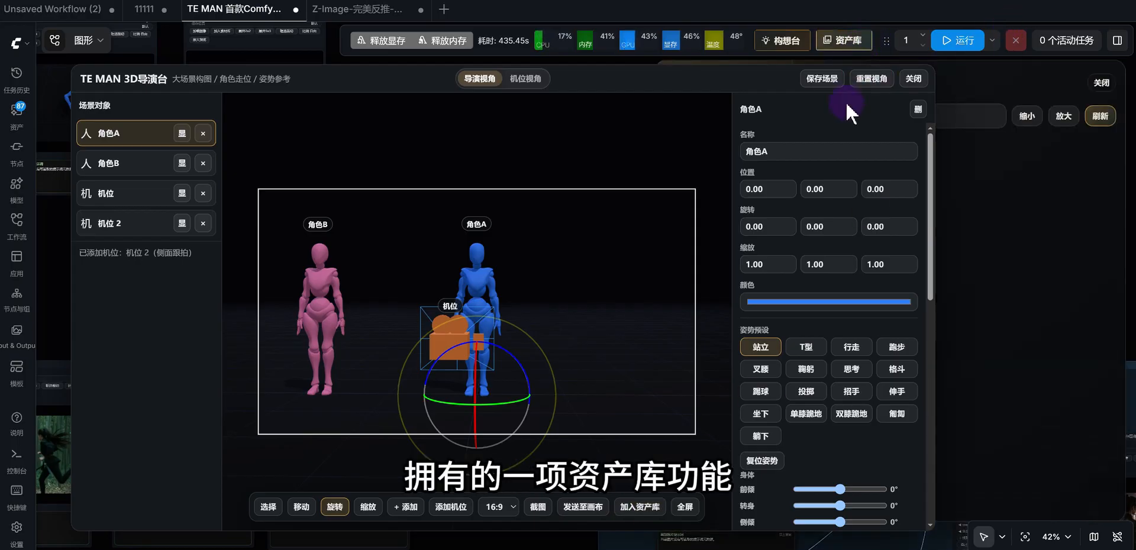
{"action": "left_click", "coordinate": [911, 82]}
{"action": "left_click", "coordinate": [716, 184]}
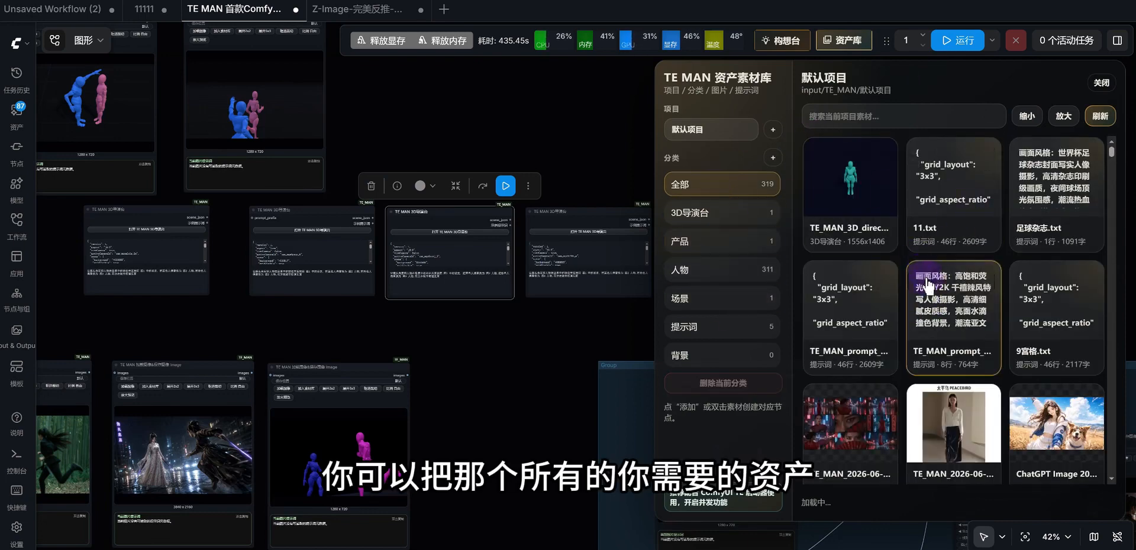
Add the 11.txt prompt from the 提示词 category as a text node and place it above the 3D导演台 nodes.
{"action": "left_click", "coordinate": [715, 327]}
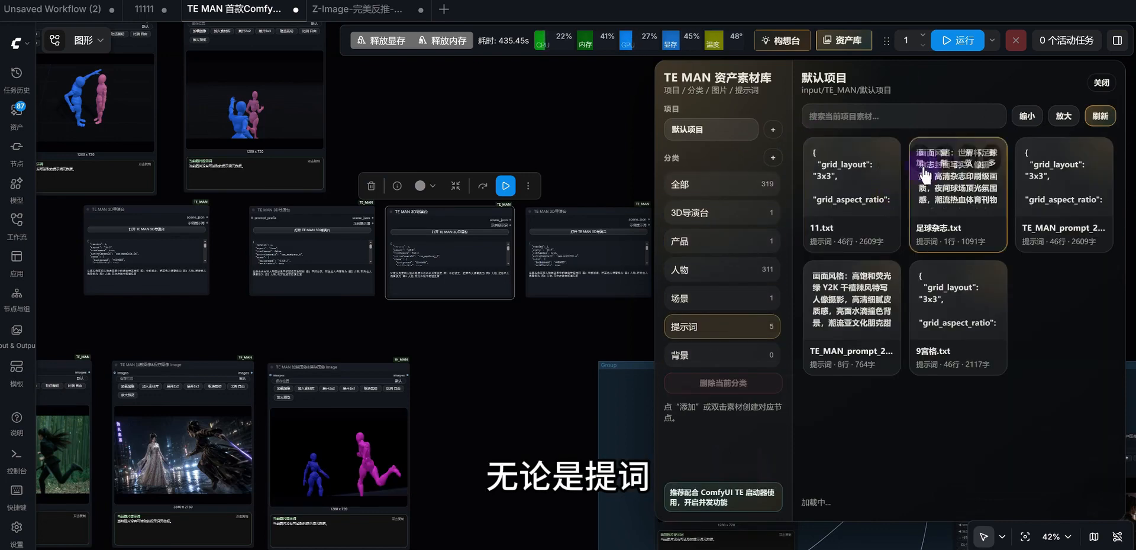
{"action": "left_click", "coordinate": [813, 159]}
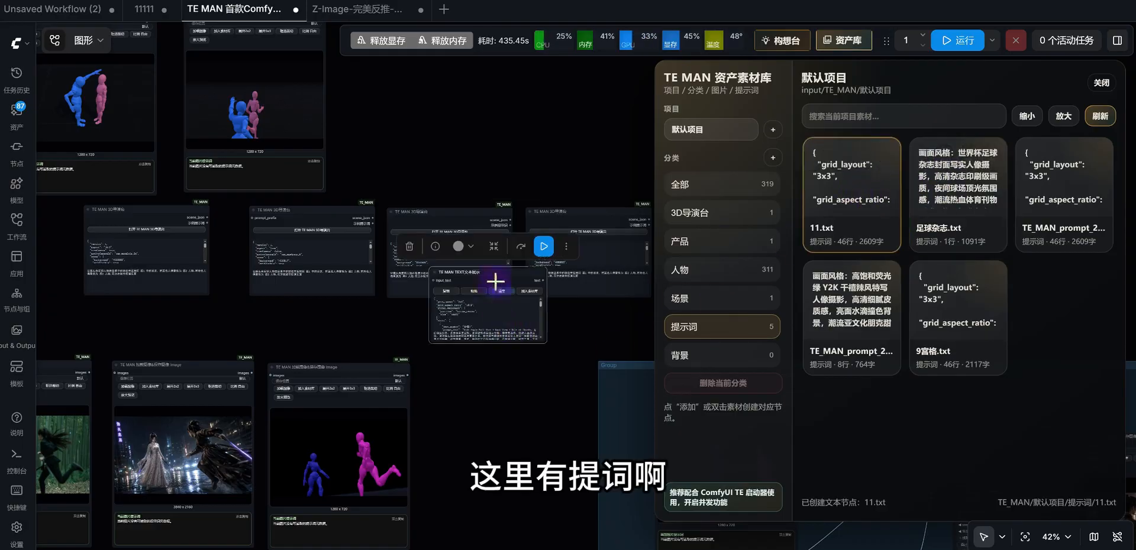
{"action": "left_click_drag", "start_coordinate": [469, 118], "coordinate": [472, 84]}
{"action": "scroll", "coordinate": [522, 148], "scroll_direction": "up", "scroll_amount": 2}
{"action": "left_click_drag", "start_coordinate": [523, 147], "coordinate": [454, 249]}
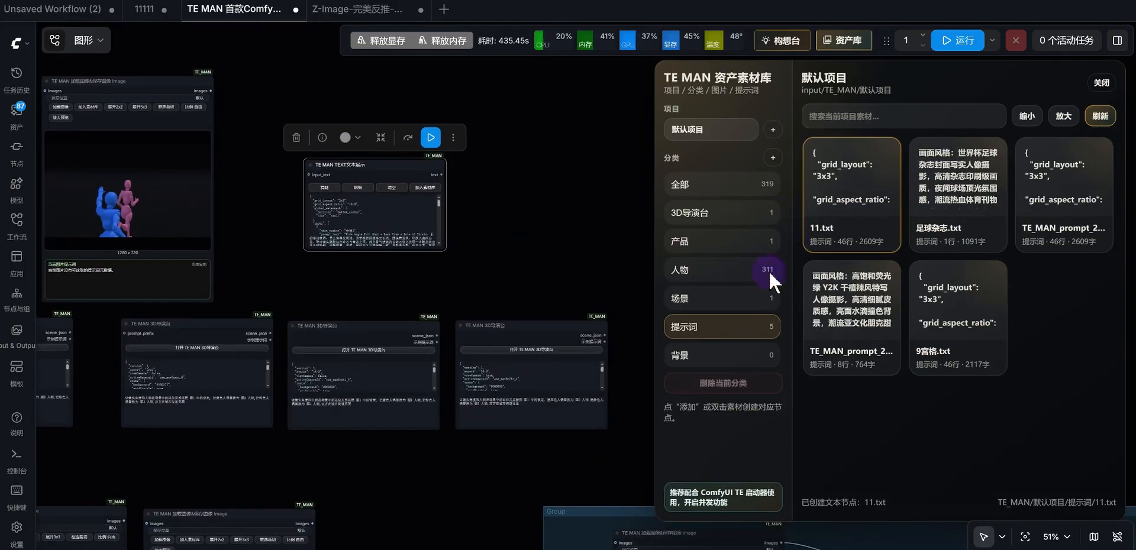
Add ComfyUI_00743_.png from the 人物 category as an image node and place it beside the new text node.
{"action": "left_click", "coordinate": [719, 271]}
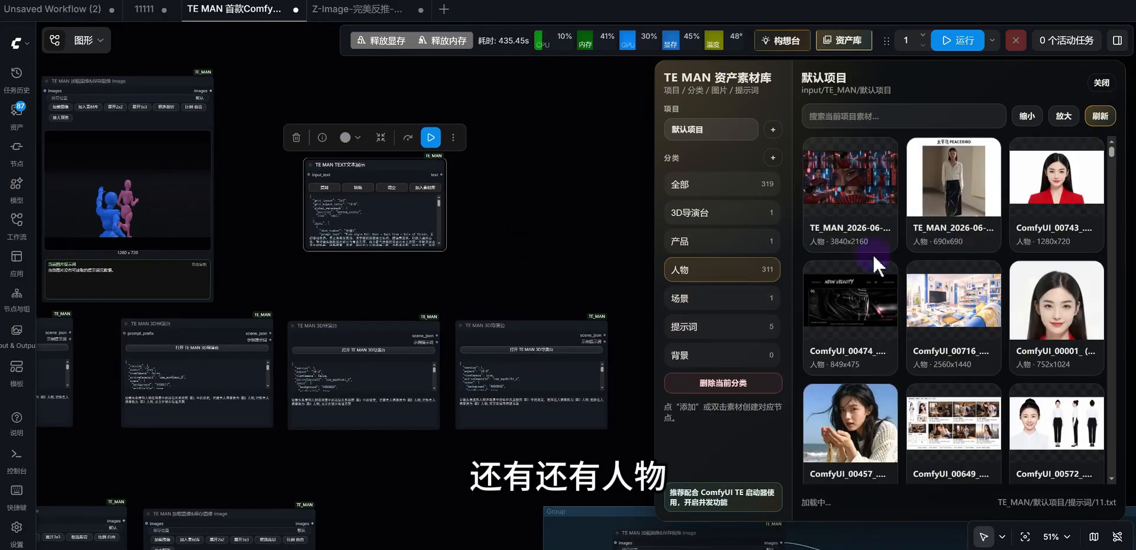
{"action": "double_click", "coordinate": [1056, 184]}
{"action": "left_click_drag", "start_coordinate": [508, 399], "coordinate": [543, 213]}
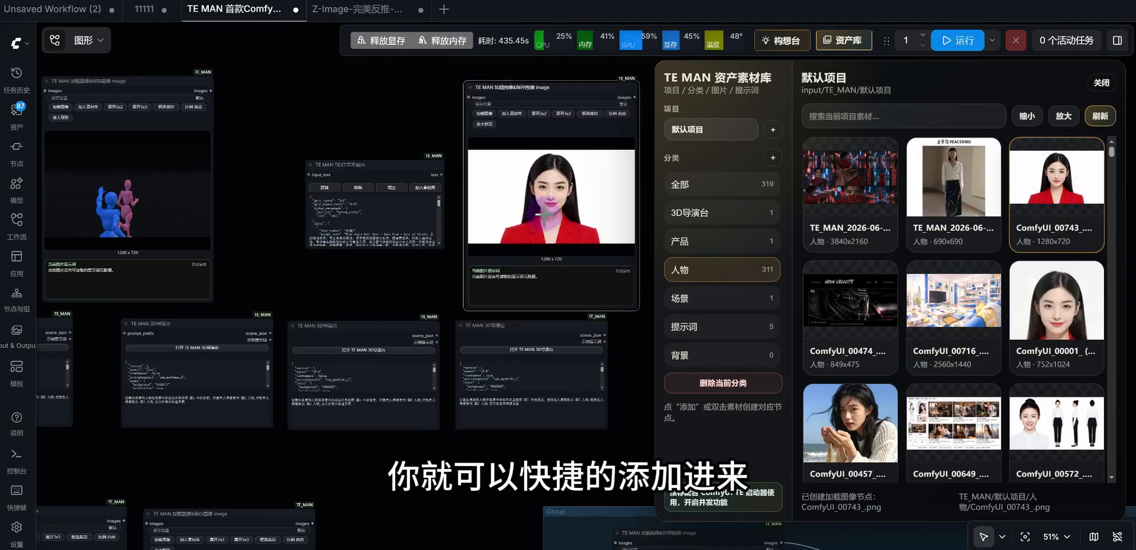
Add the saved mannequin screenshot from the 3D导演台 category as an image node and place it beside the portrait node.
{"action": "left_click", "coordinate": [725, 214]}
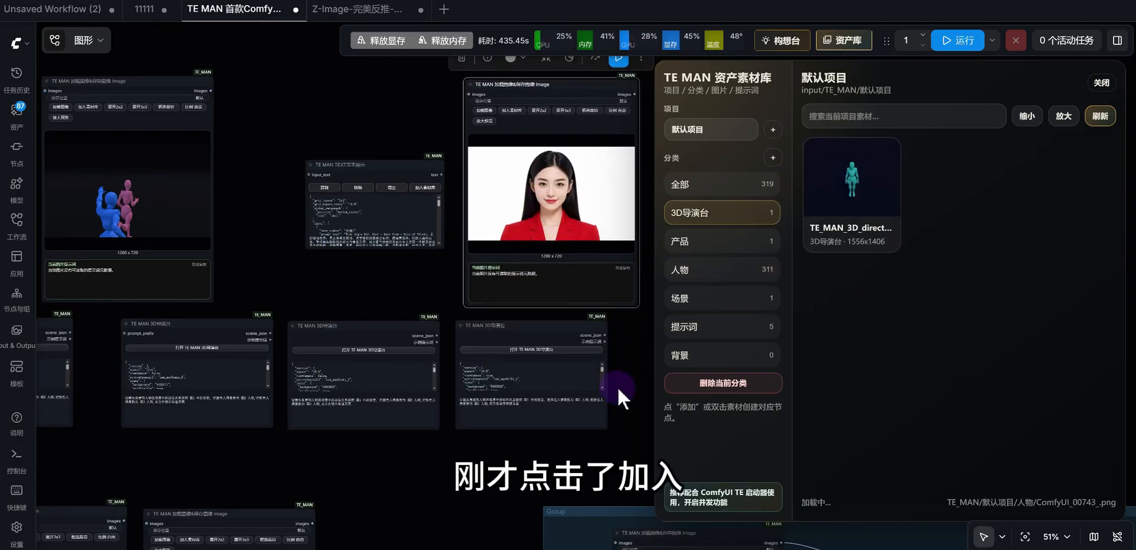
{"action": "left_click_drag", "start_coordinate": [616, 381], "coordinate": [433, 366]}
{"action": "mouse_move", "coordinate": [870, 188]}
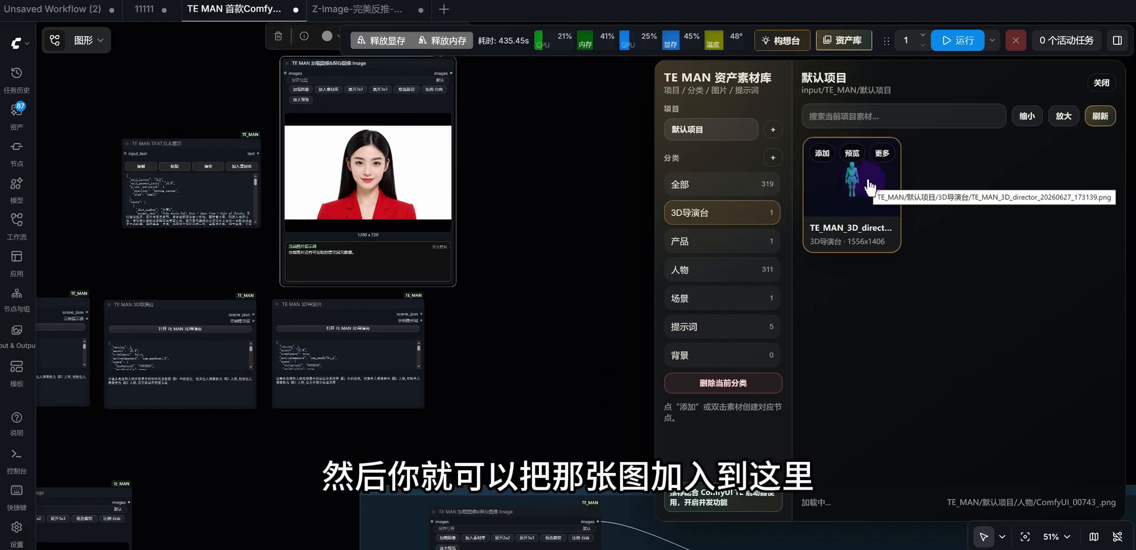
{"action": "double_click", "coordinate": [858, 189]}
{"action": "left_click_drag", "start_coordinate": [535, 384], "coordinate": [572, 273]}
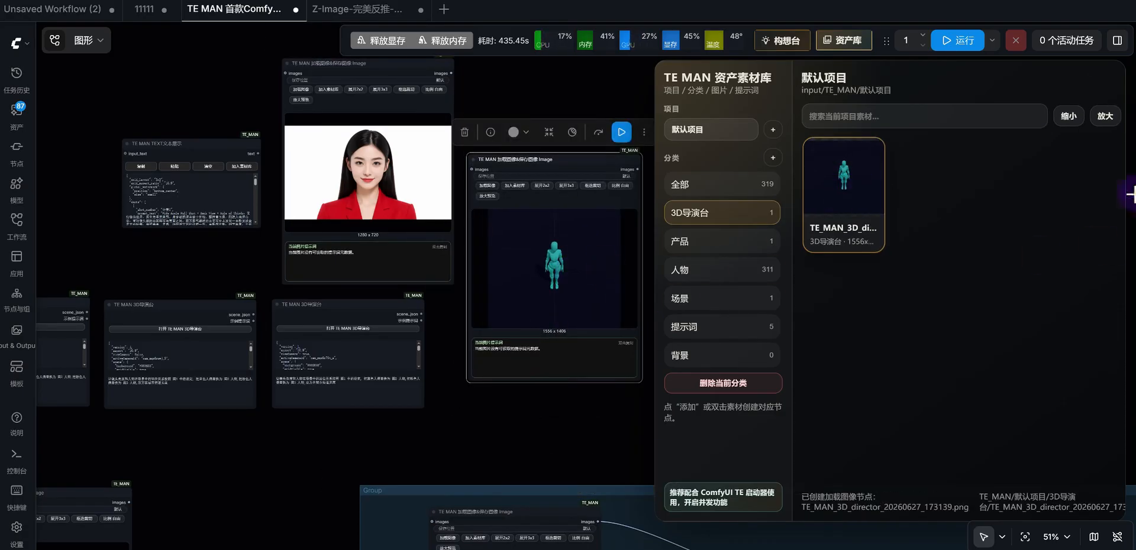
Collapse the asset library, reopen it and collapse it again to show how it toggles over the canvas.
{"action": "left_click", "coordinate": [852, 42]}
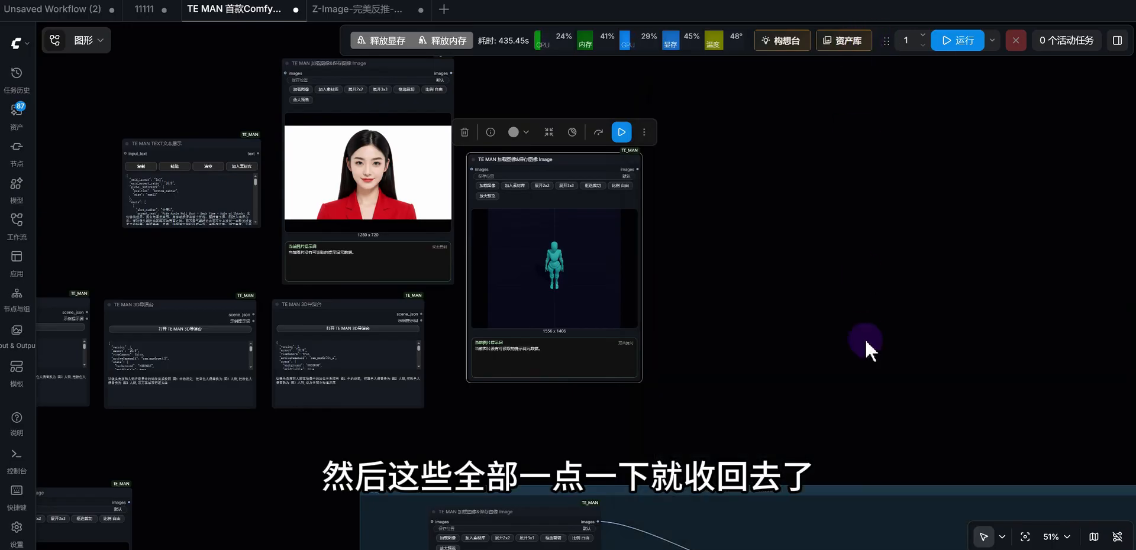
{"action": "left_click", "coordinate": [854, 43]}
{"action": "mouse_move", "coordinate": [912, 70]}
{"action": "left_mouse_down"}
{"action": "mouse_move", "coordinate": [905, 101]}
{"action": "mouse_move", "coordinate": [1001, 83]}
{"action": "mouse_move", "coordinate": [923, 89]}
{"action": "mouse_move", "coordinate": [917, 73]}
{"action": "left_mouse_up"}
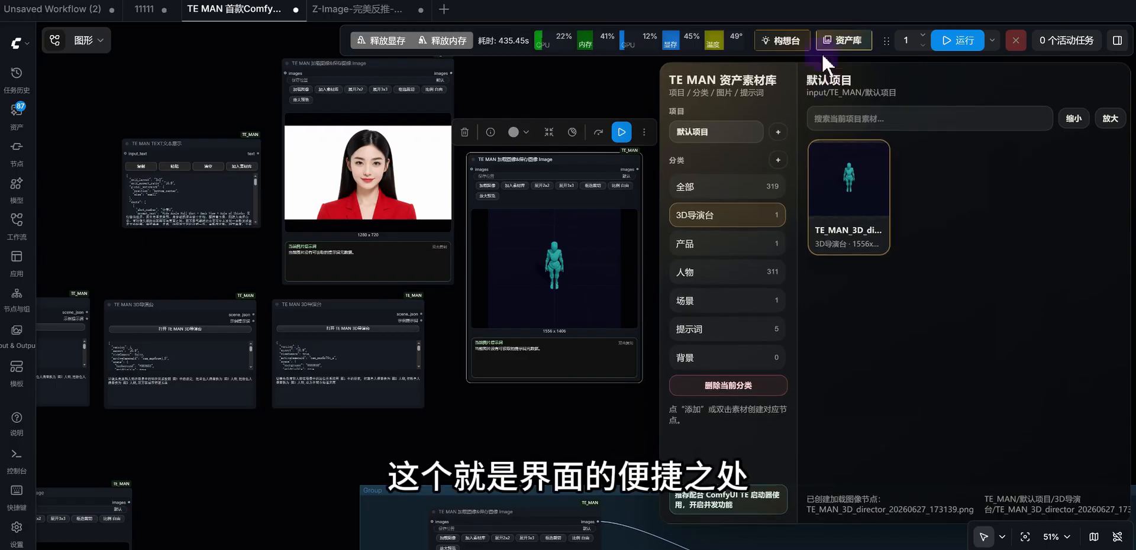
{"action": "left_click", "coordinate": [846, 41]}
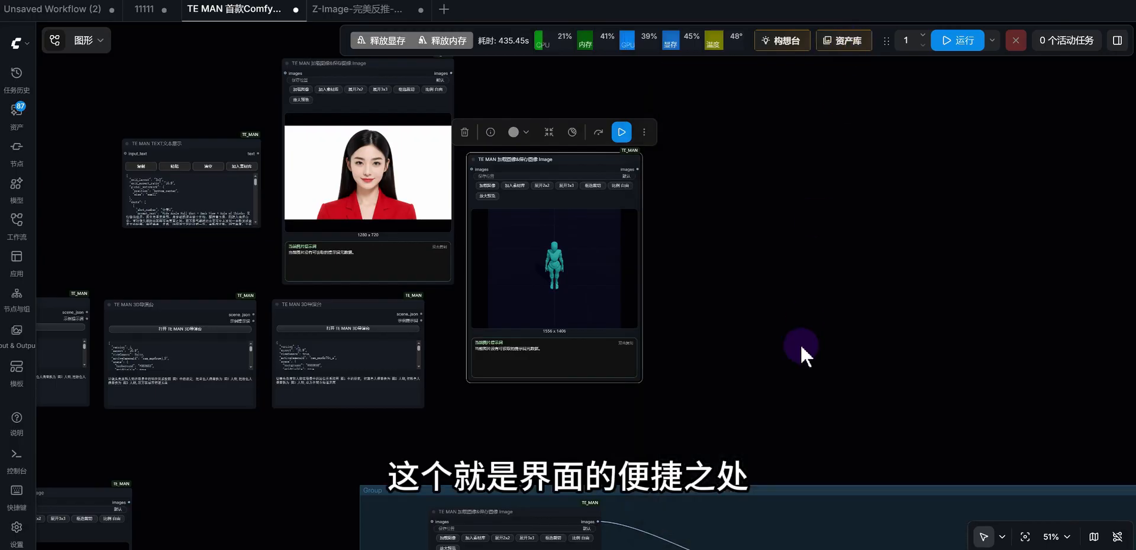
Bring the row of four 3D导演台 nodes and the example image grid back into view.
{"action": "left_click_drag", "start_coordinate": [919, 358], "coordinate": [1118, 314]}
{"action": "scroll", "coordinate": [662, 400], "scroll_direction": "down", "scroll_amount": 2}
{"action": "left_click_drag", "start_coordinate": [435, 431], "coordinate": [723, 305]}
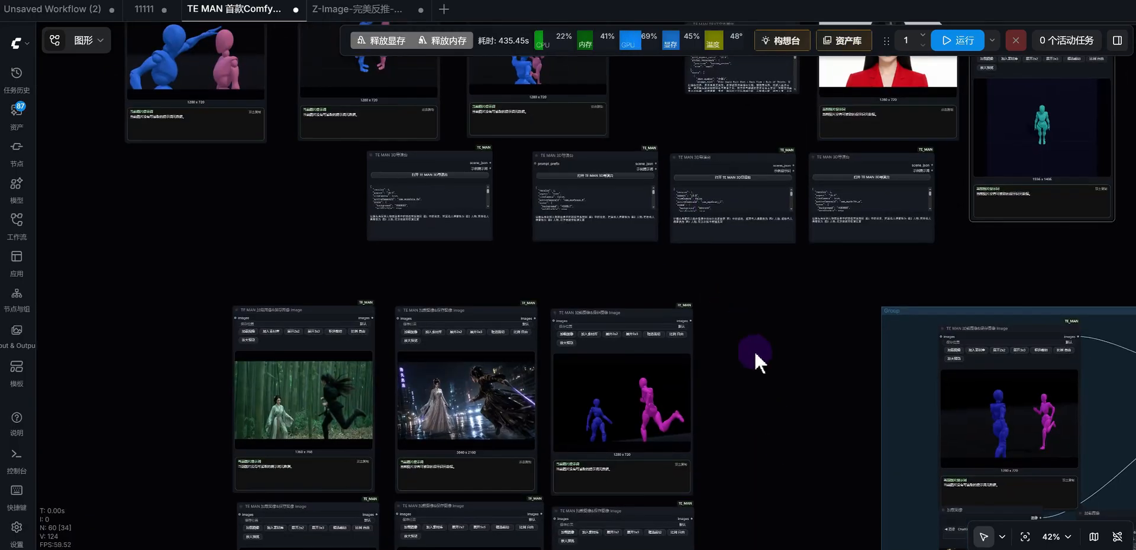
{"action": "left_click_drag", "start_coordinate": [754, 370], "coordinate": [783, 333]}
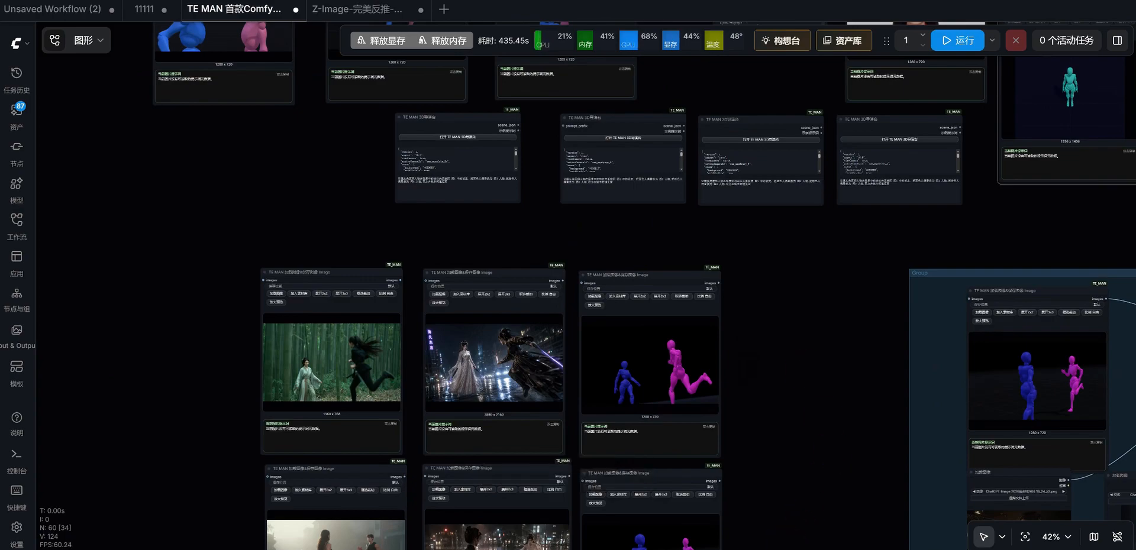